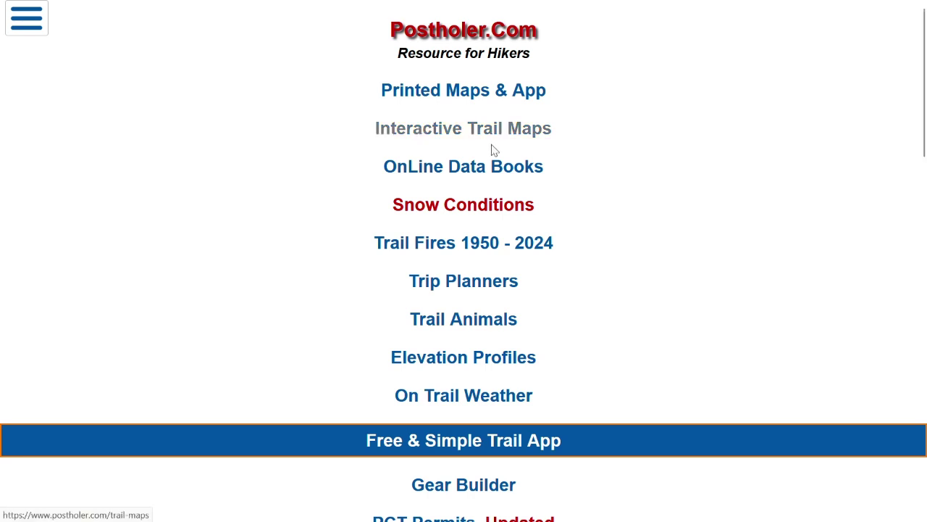
- Open the Pacific Crest Trail map from the list of interactive trail maps
left_click(459, 128)
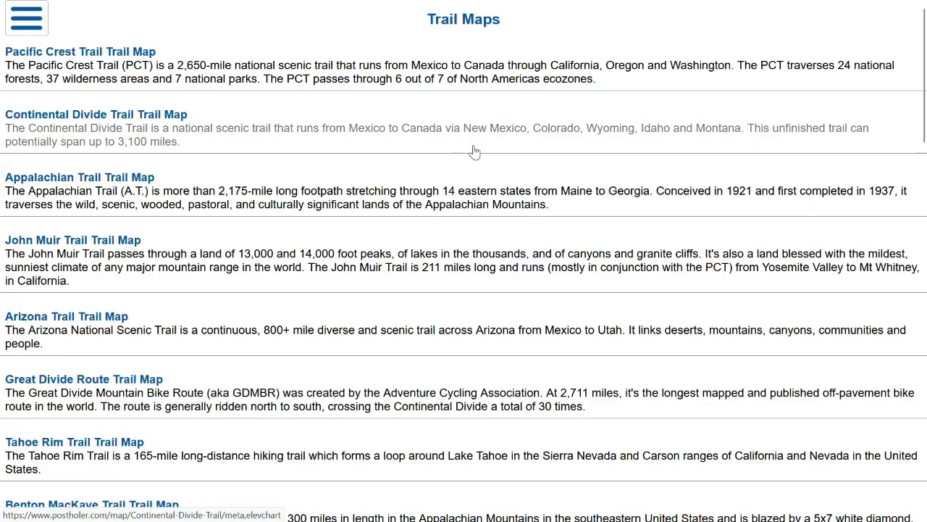
scroll(352, 149, "down", 9)
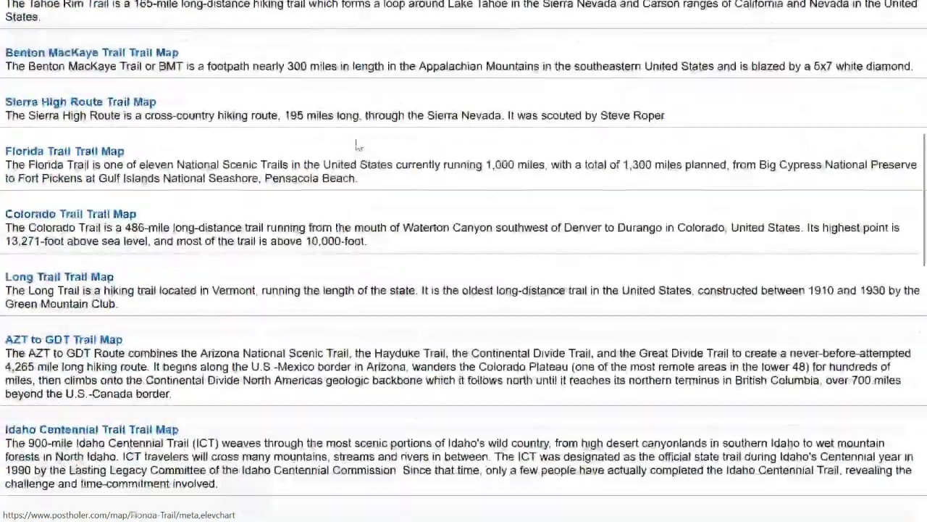
scroll(361, 153, "up", 6)
scroll(361, 153, "up", 3)
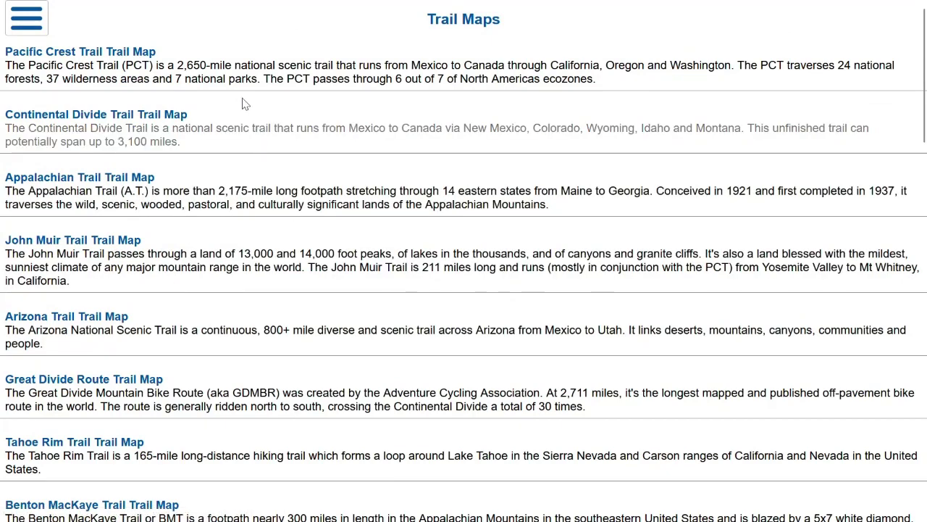
left_click(257, 70)
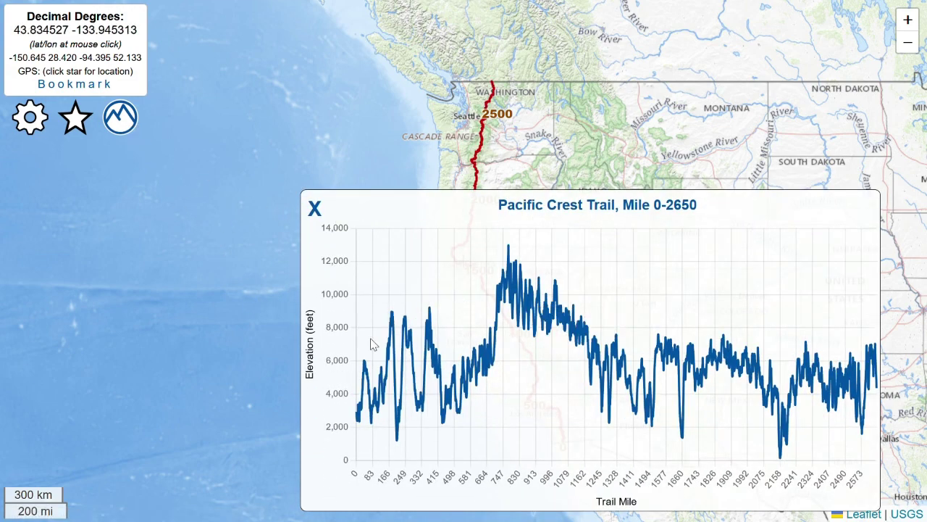
- Hide the elevation profile and query the coordinates of a point in southern Idaho on the map
left_click(127, 120)
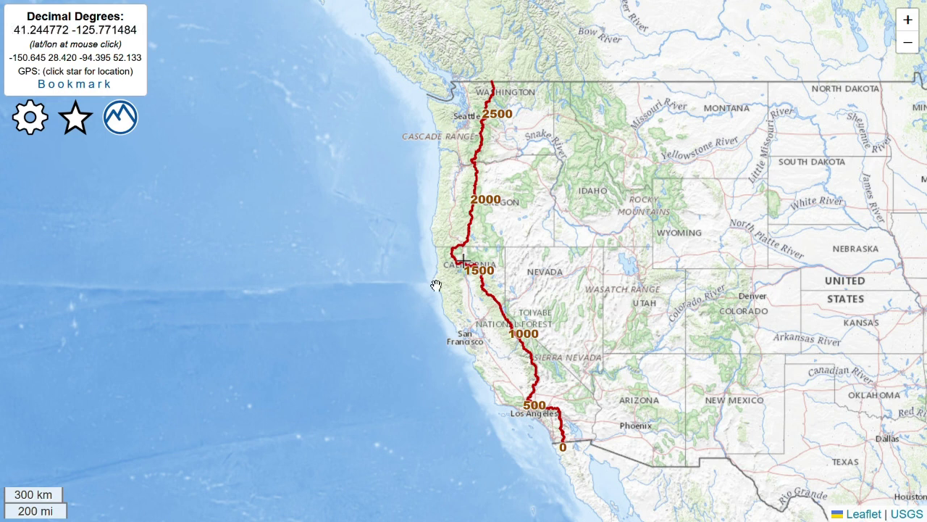
left_click(591, 228)
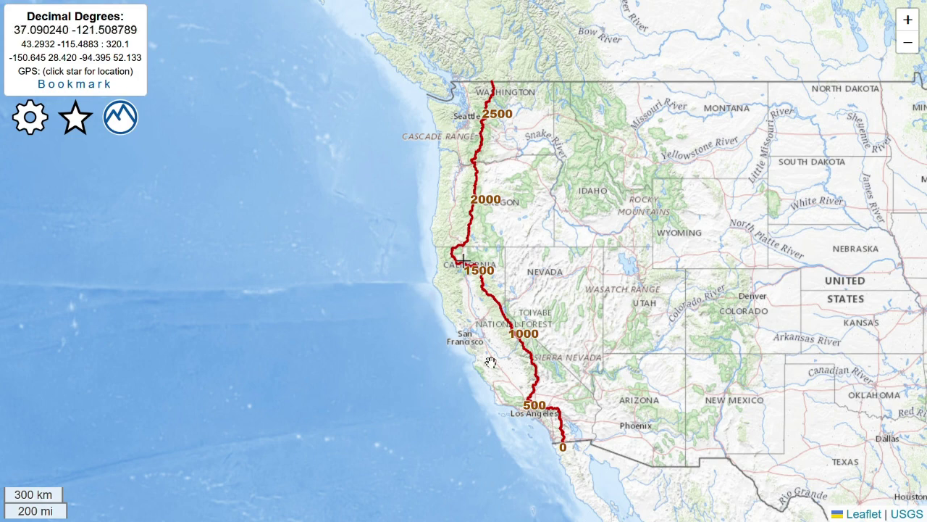
mouse_move(435, 387)
left_mouse_down()
mouse_move(414, 375)
mouse_move(437, 403)
mouse_move(428, 372)
left_mouse_up()
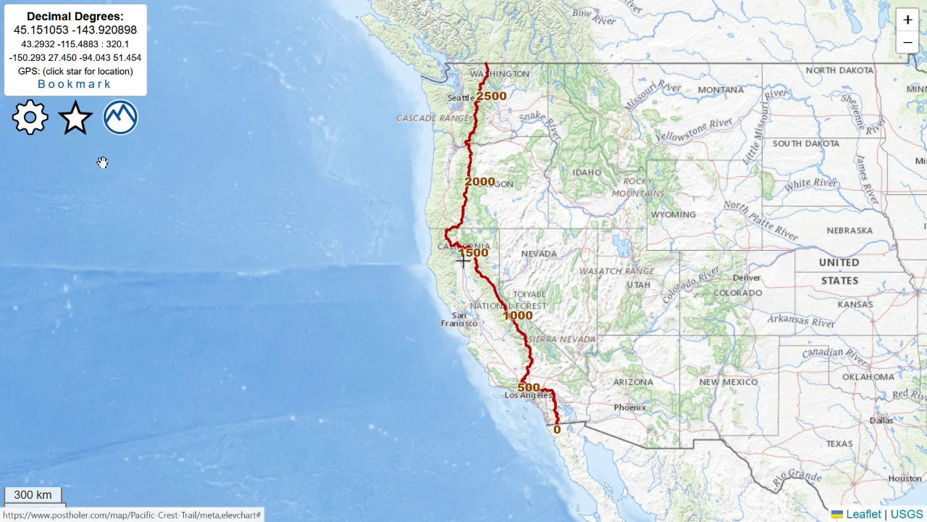
- Locate the current GPS position on the map and jump from it to the nearest point on the trail
left_click(79, 119)
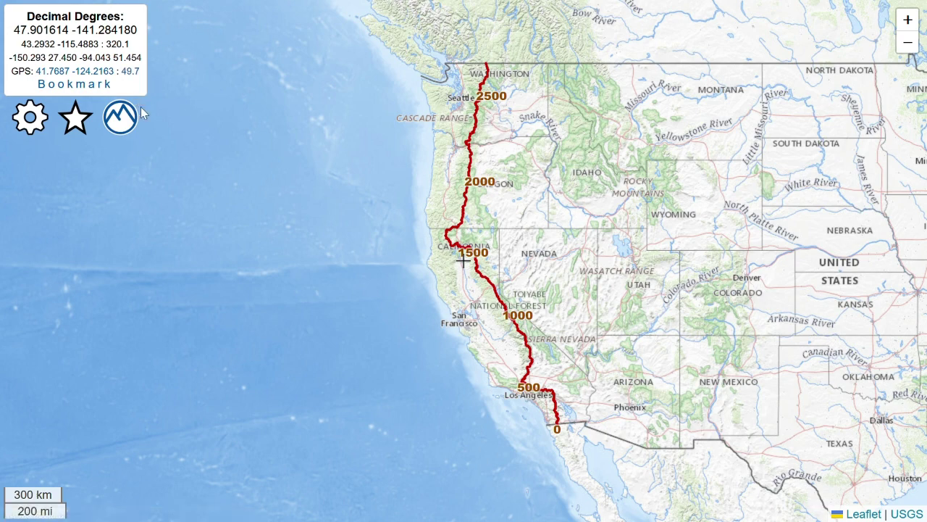
left_click(68, 72)
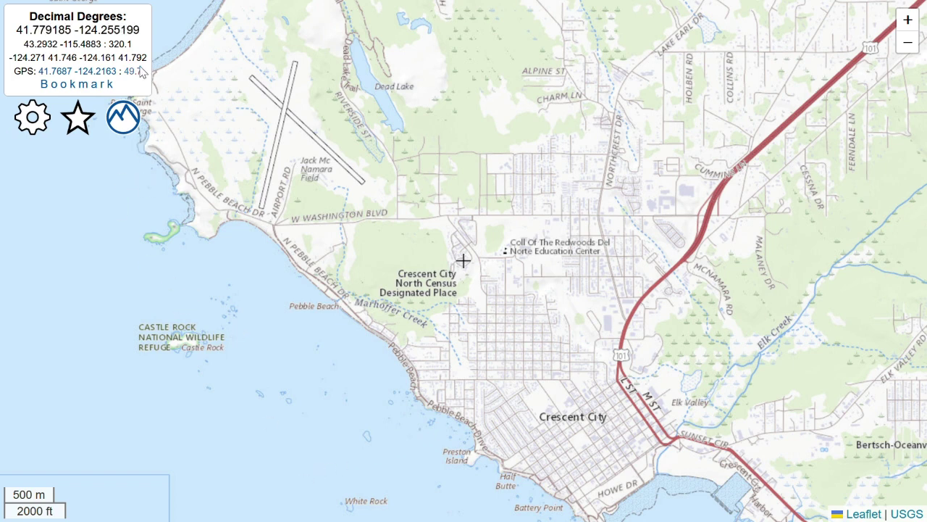
left_click(133, 73)
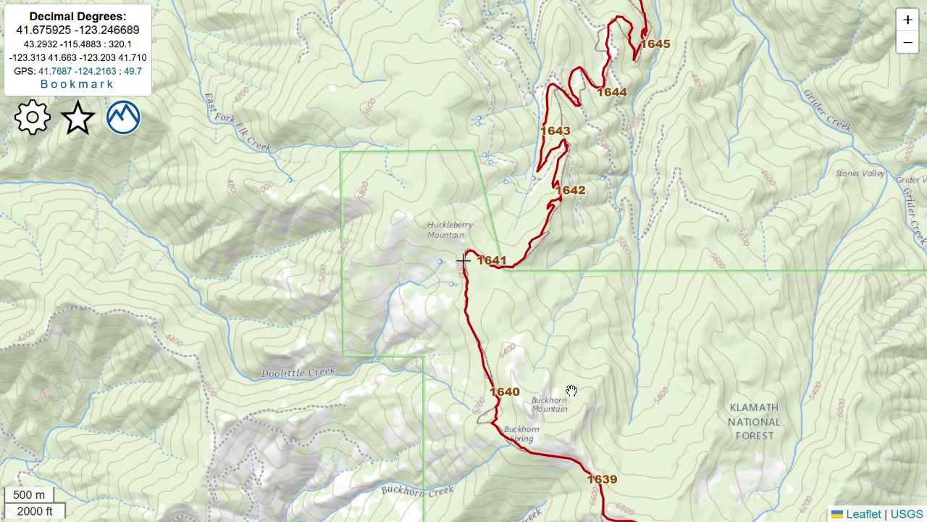
- Check the weather details and point forecast for the mile 1641 marker, then return to the full-screen trail map
left_click(505, 265)
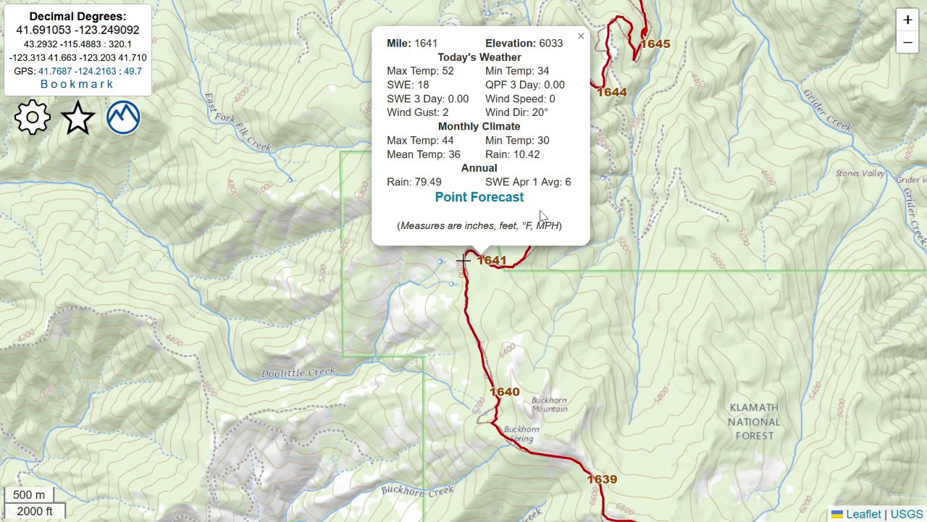
left_click(490, 204)
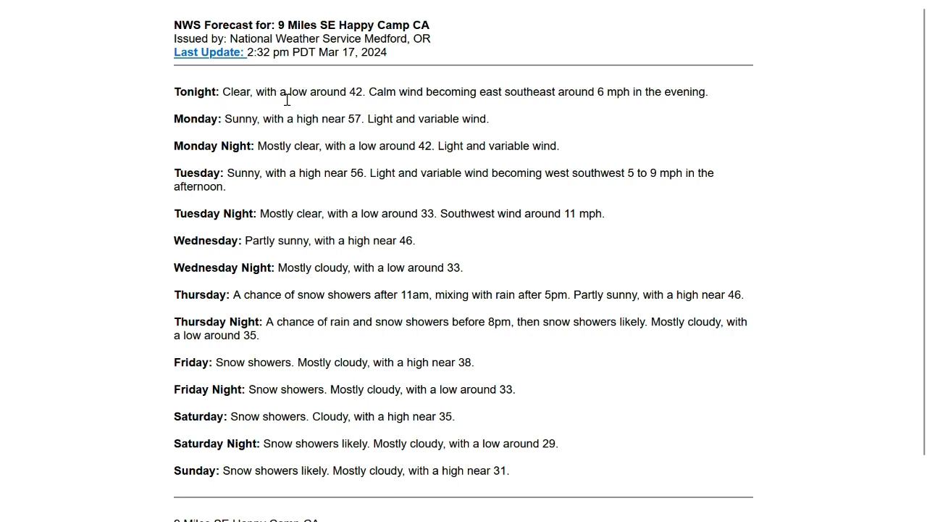
left_click(116, 16)
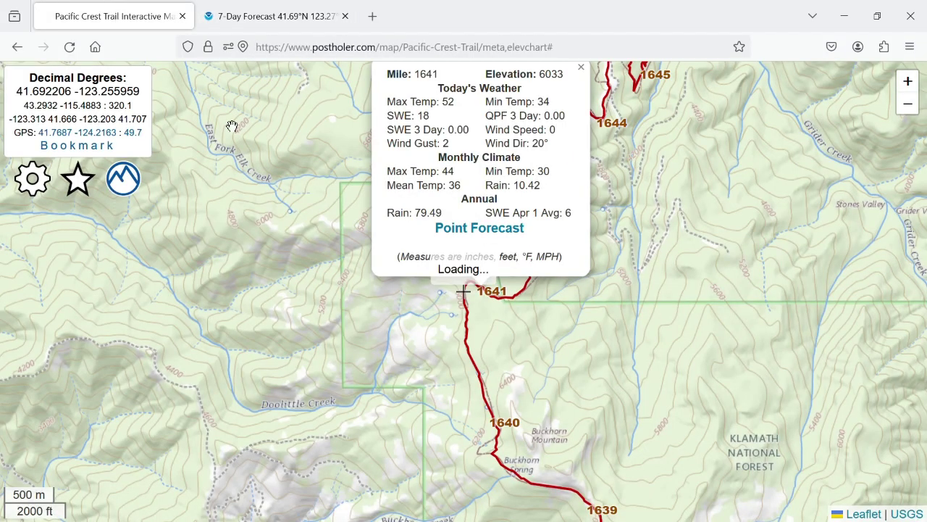
key("F11")
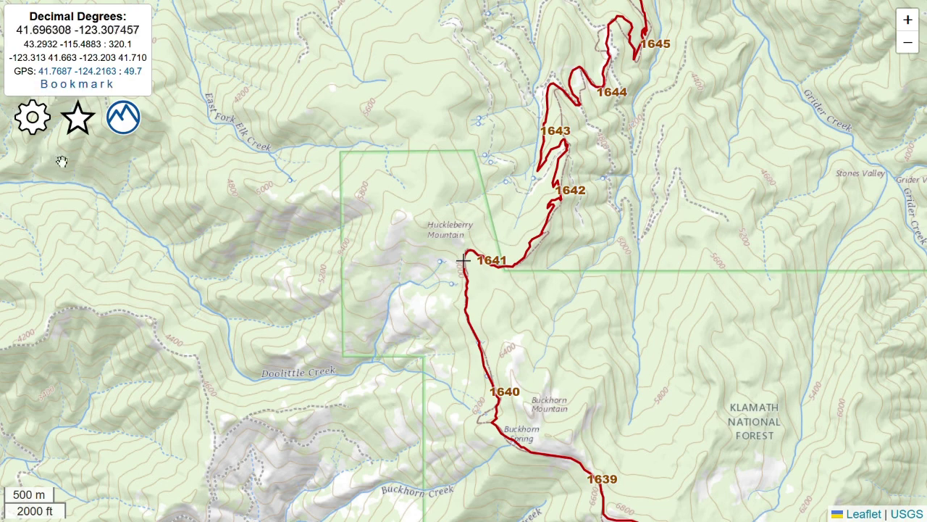
- Open the map's layer settings
left_click(33, 117)
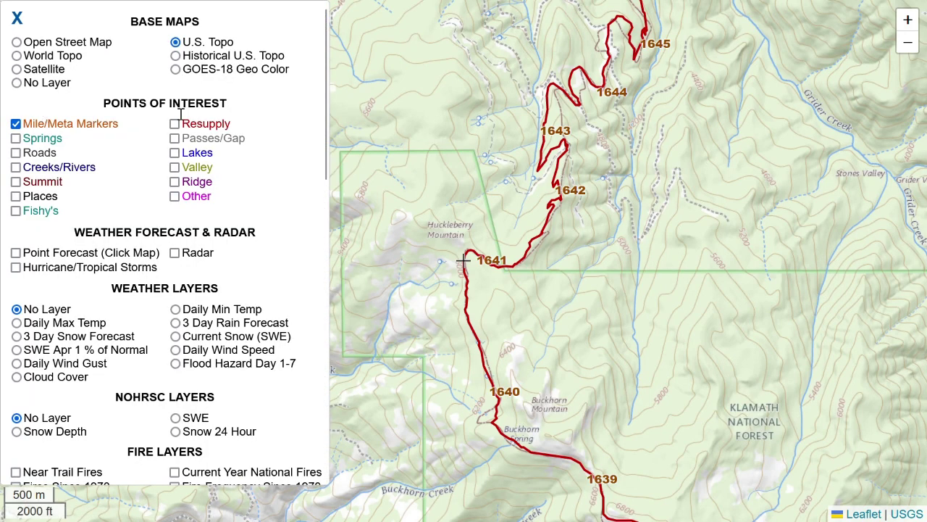
left_click(18, 19)
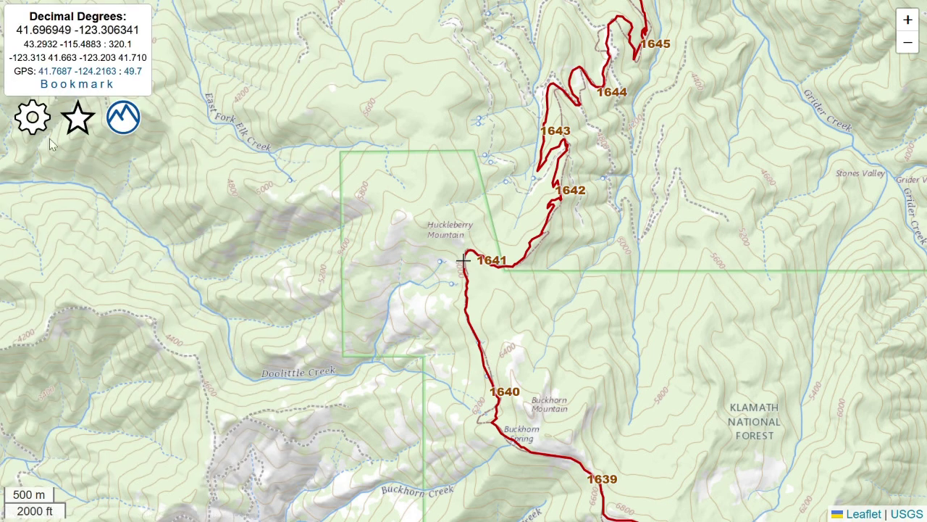
left_click(33, 117)
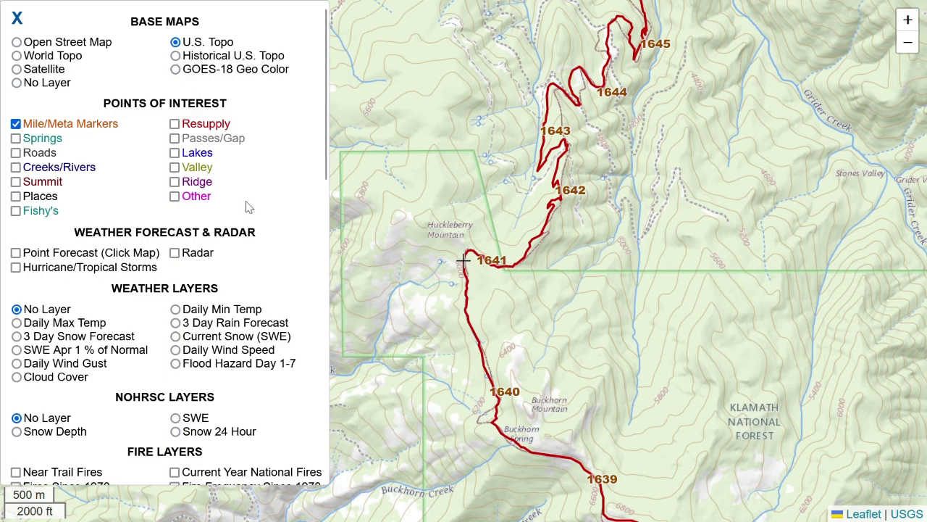
- Switch the base map to Open Street Map and examine the trail through California on it
scroll(507, 206, "down", 3)
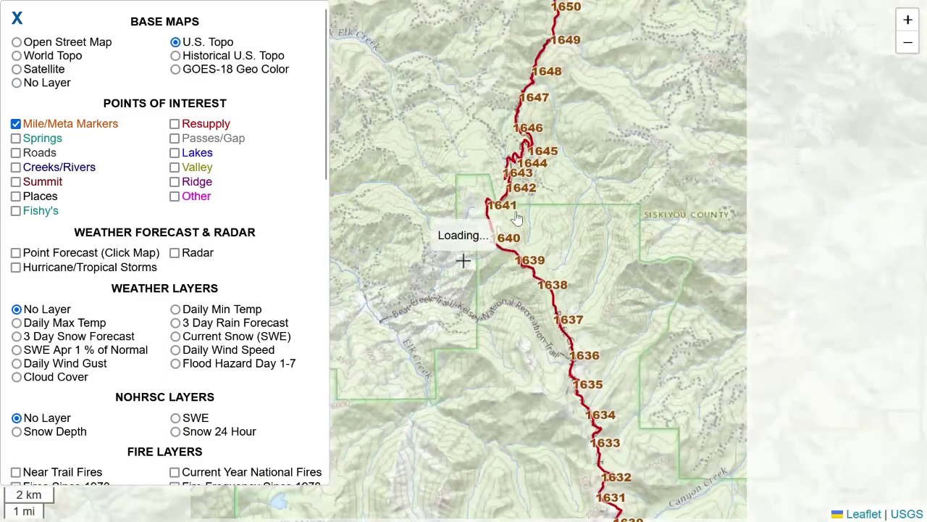
scroll(516, 219, "down", 5)
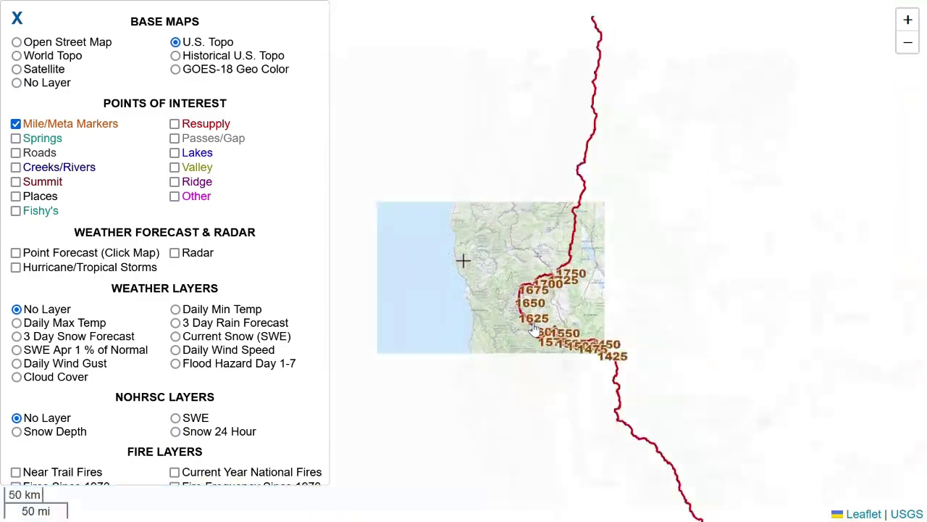
scroll(534, 329, "down", 1)
left_click_drag(571, 413, 510, 268)
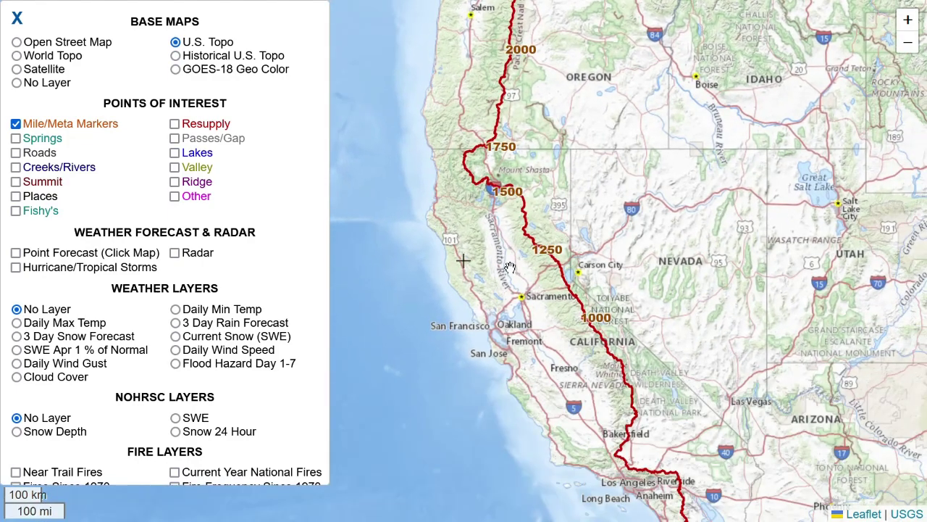
left_click(82, 45)
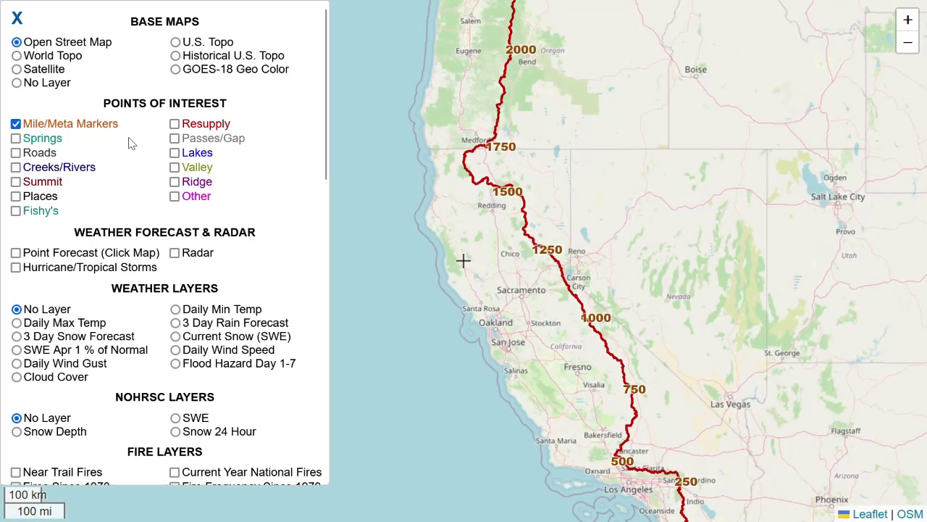
scroll(607, 394, "up", 1)
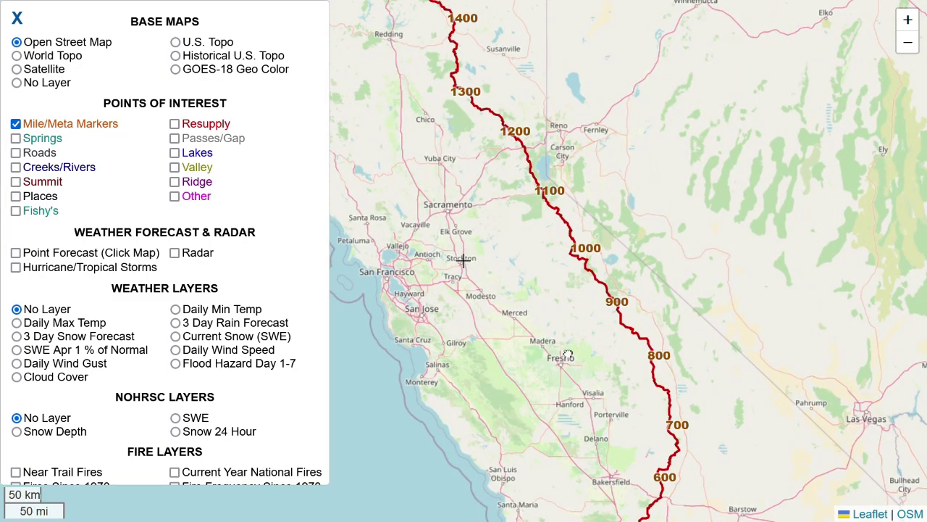
left_click_drag(566, 362, 485, 224)
left_click_drag(441, 155, 569, 266)
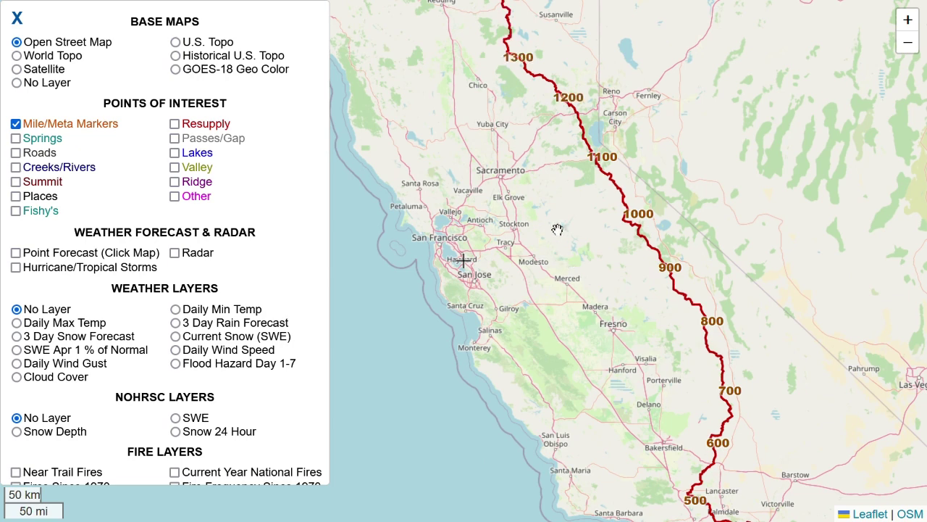
- Switch the base map to World Topo and look over the California section of the trail
left_click(79, 60)
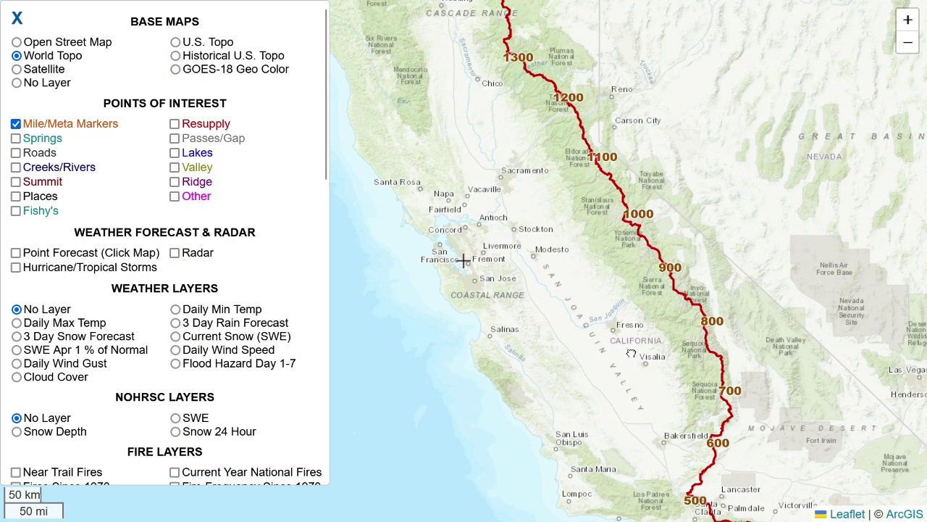
left_click_drag(631, 353, 461, 219)
left_click_drag(426, 153, 615, 342)
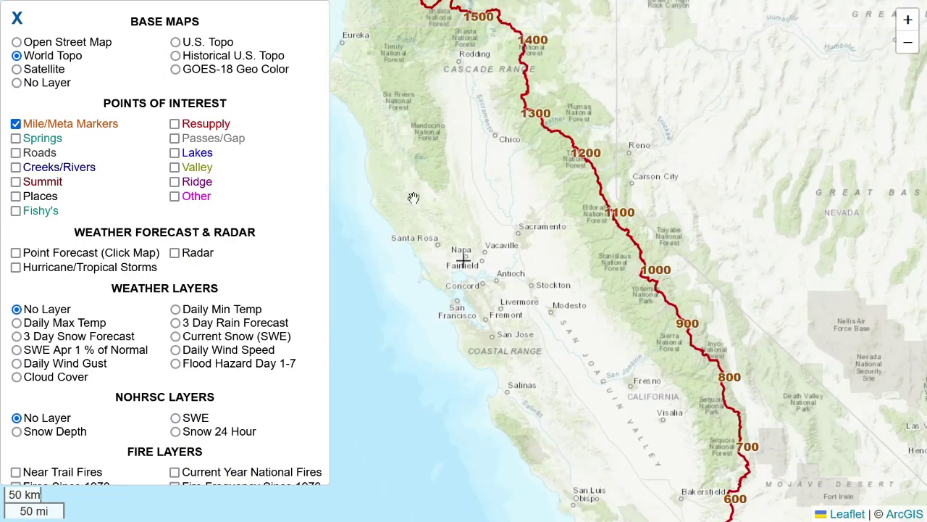
- Switch the base map to Historical U.S. Topo and examine the trail in detail around miles 1040 to 1060
left_click(219, 56)
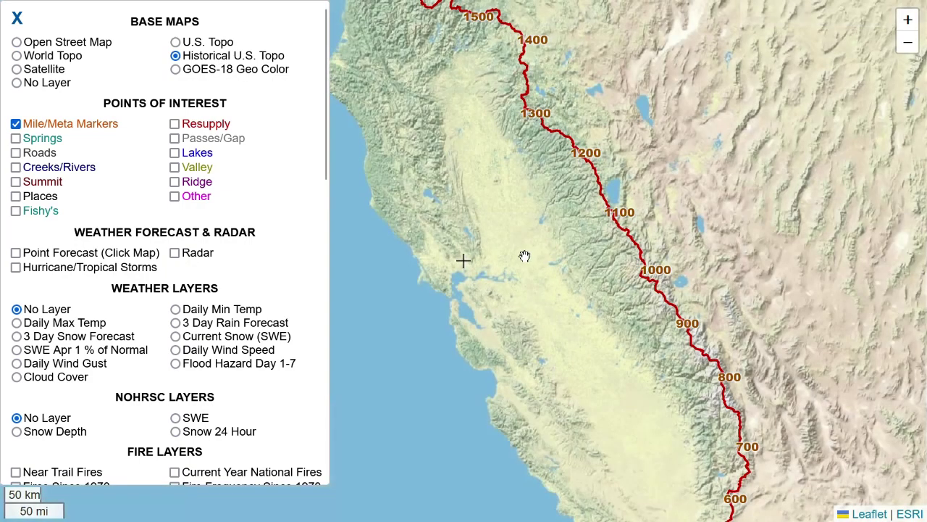
scroll(619, 258, "up", 2)
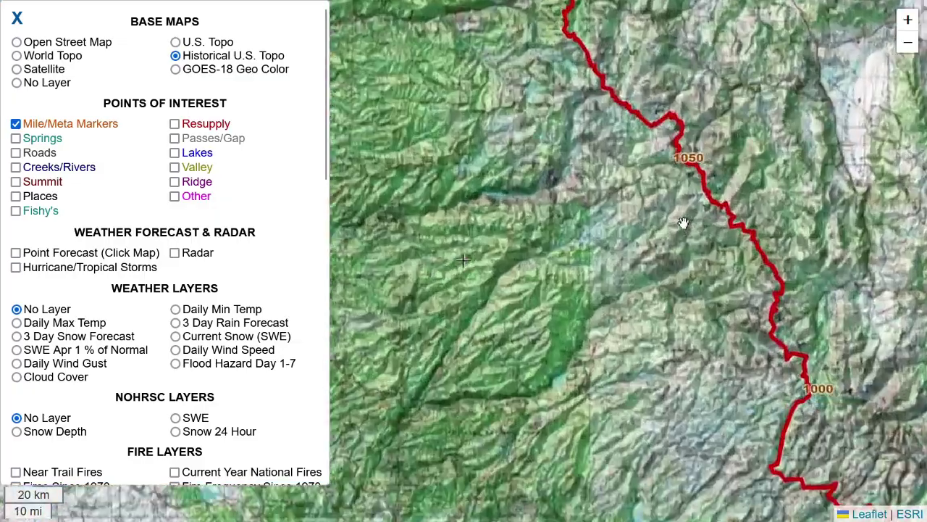
left_click_drag(683, 223, 586, 298)
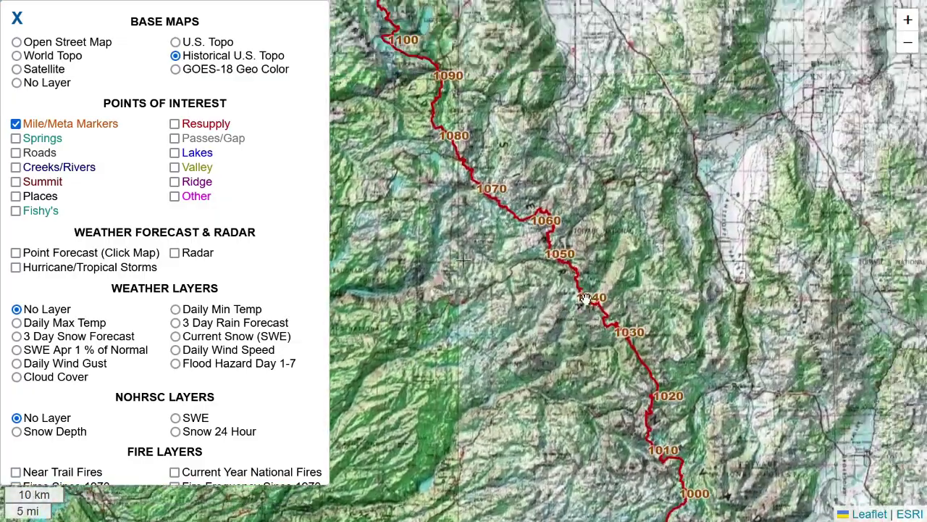
scroll(586, 299, "up", 1)
scroll(552, 287, "up", 1)
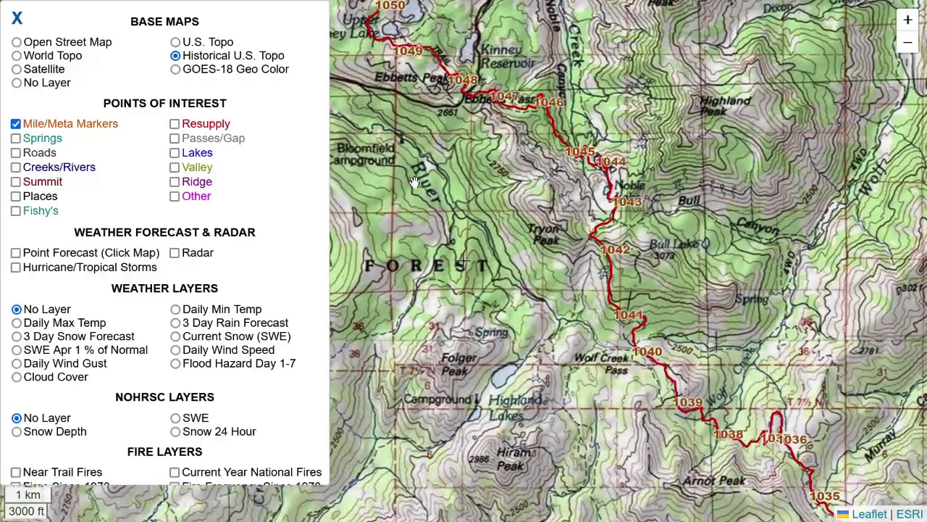
left_click_drag(438, 170, 597, 314)
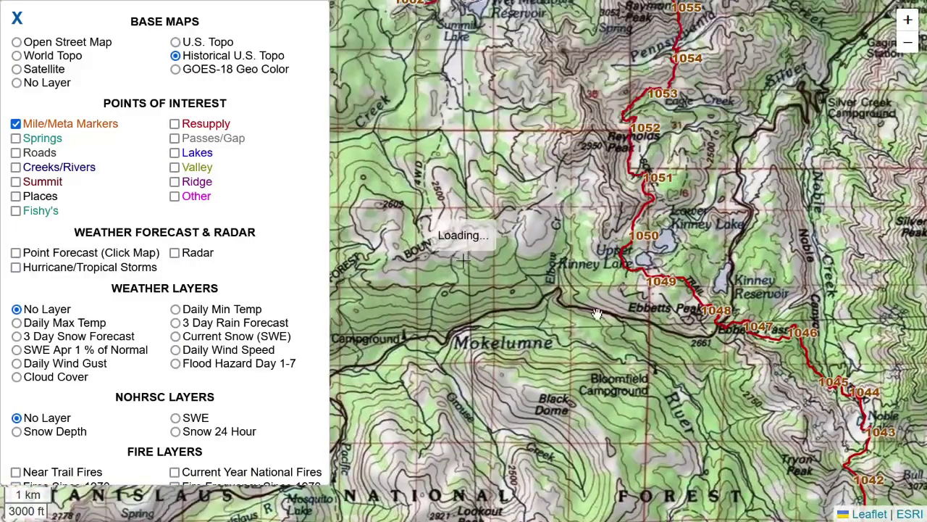
left_click_drag(521, 79, 620, 195)
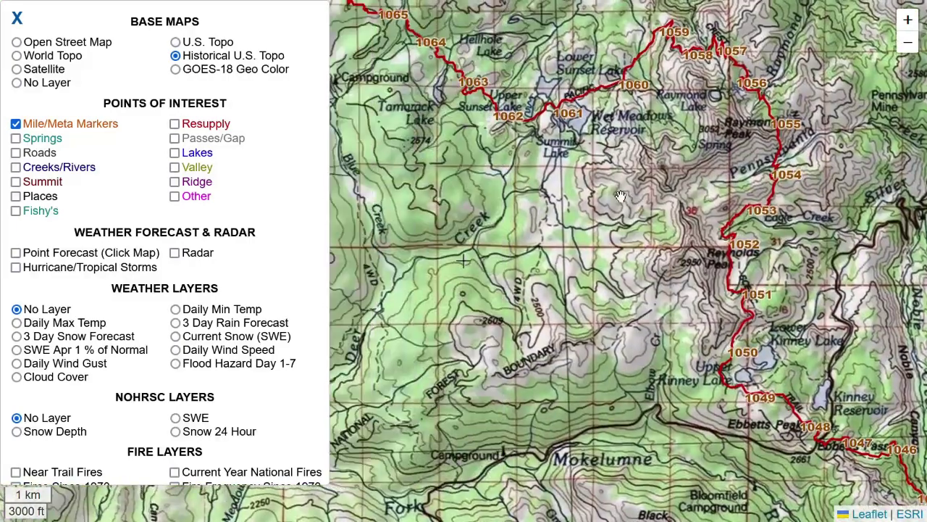
- Switch the base map to Satellite and inspect the trail closely between miles 1050 and 1054
left_click(45, 71)
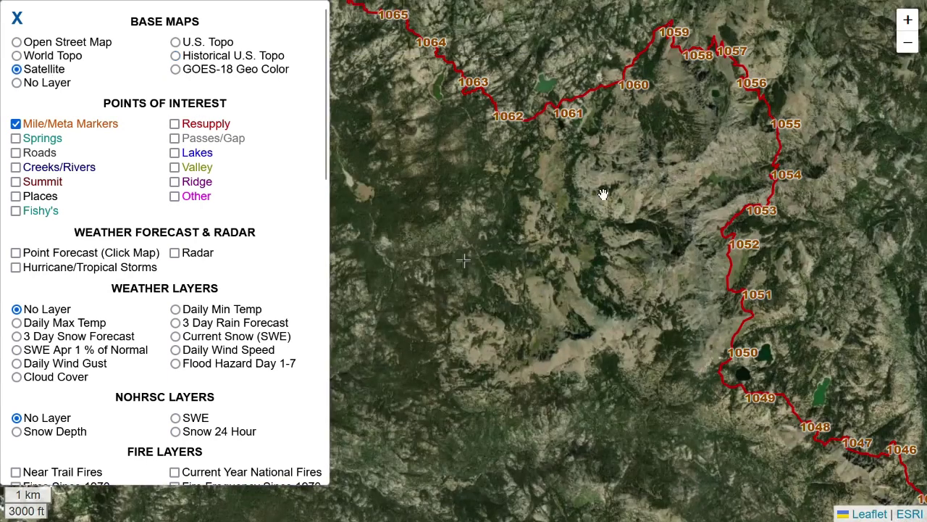
left_click_drag(603, 194, 634, 272)
scroll(793, 227, "up", 2)
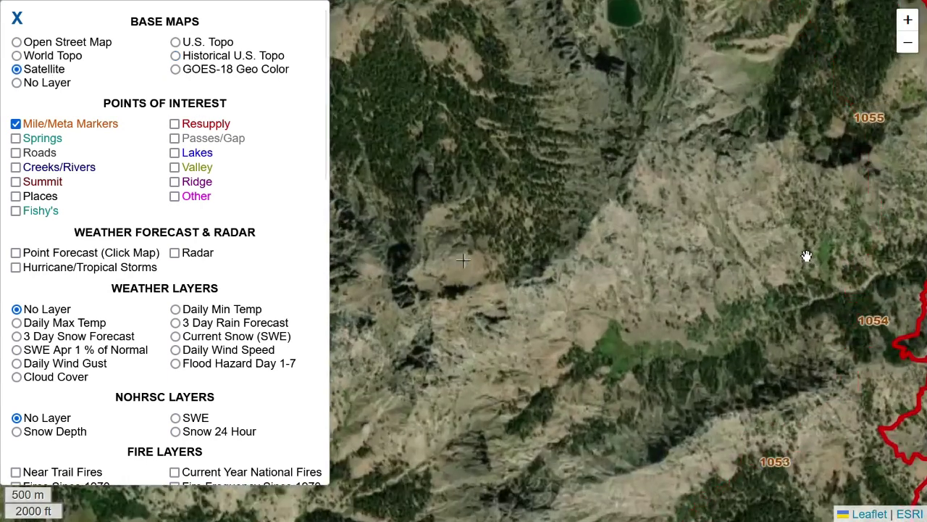
left_click_drag(775, 413, 517, 151)
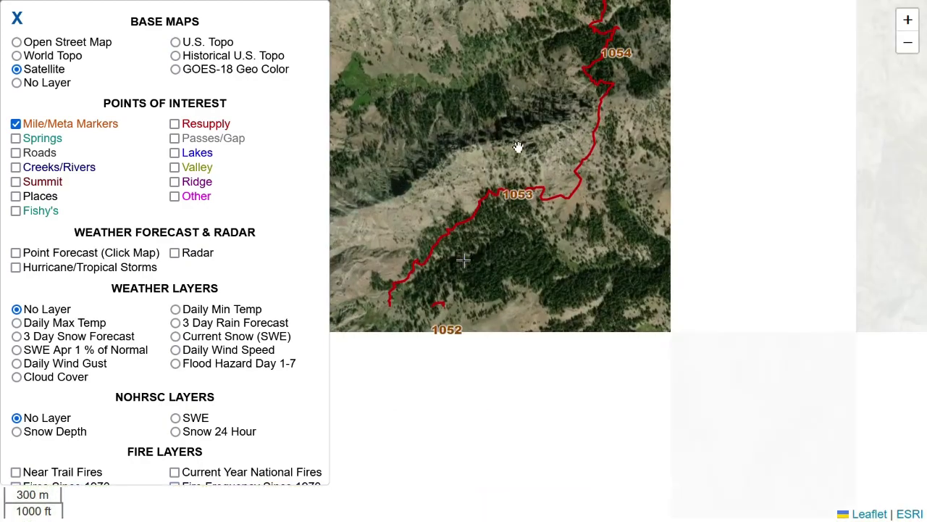
left_click_drag(563, 367, 703, 193)
left_click_drag(659, 403, 644, 298)
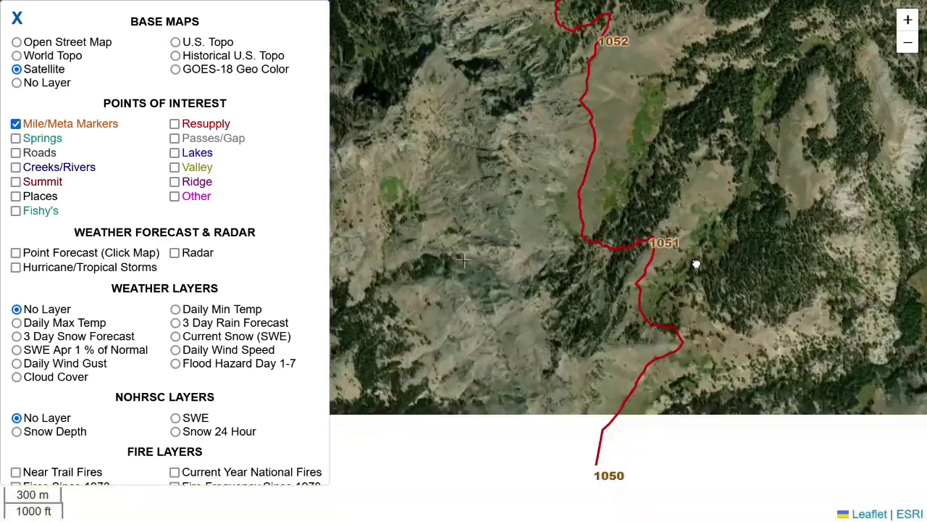
- Follow the trail closely on the satellite imagery from mile 1051 south past mile 1050 to mile 1049
scroll(644, 297, "up", 2)
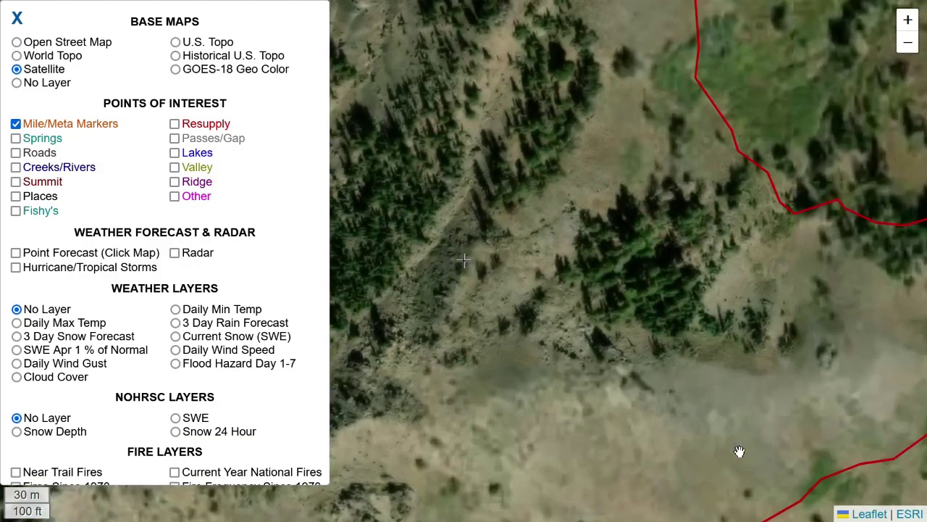
left_click_drag(724, 422, 629, 168)
left_click_drag(781, 460, 702, 143)
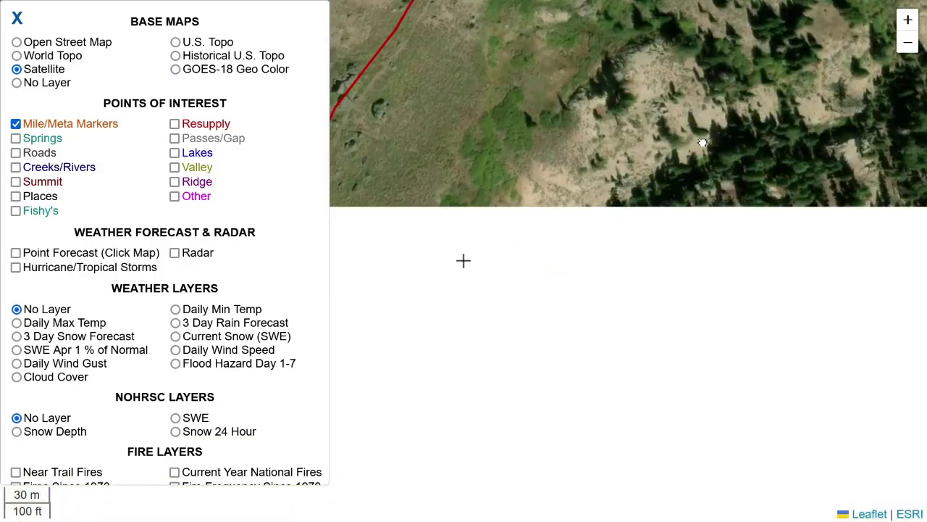
scroll(629, 298, "down", 1)
left_click_drag(606, 414, 567, 270)
scroll(568, 270, "down", 1)
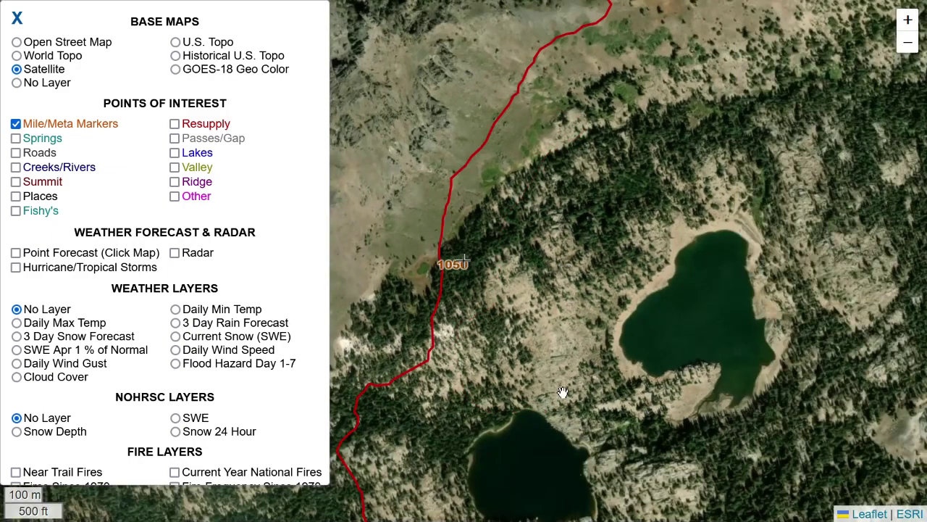
left_click_drag(563, 392, 627, 203)
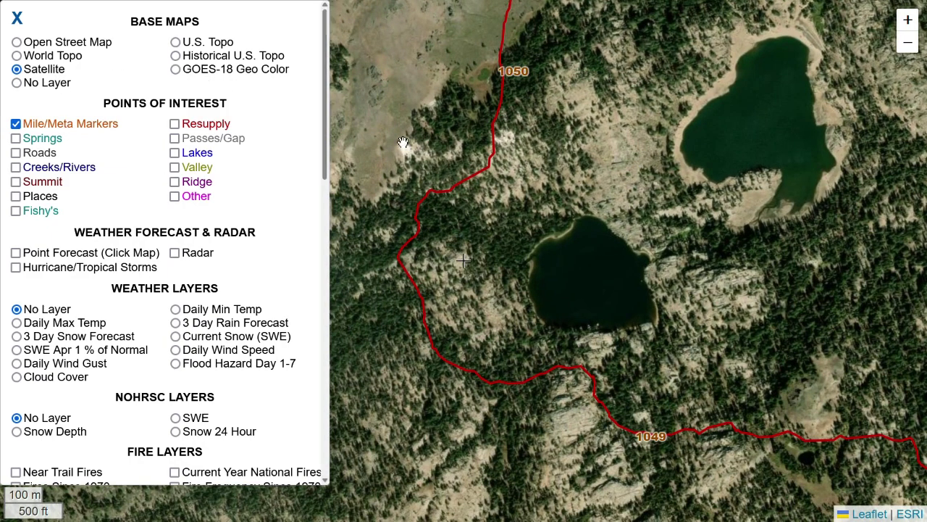
- Bring the whole trail into view and switch the base map to GOES-18 Geo Color
scroll(449, 188, "down", 5)
scroll(460, 204, "down", 6)
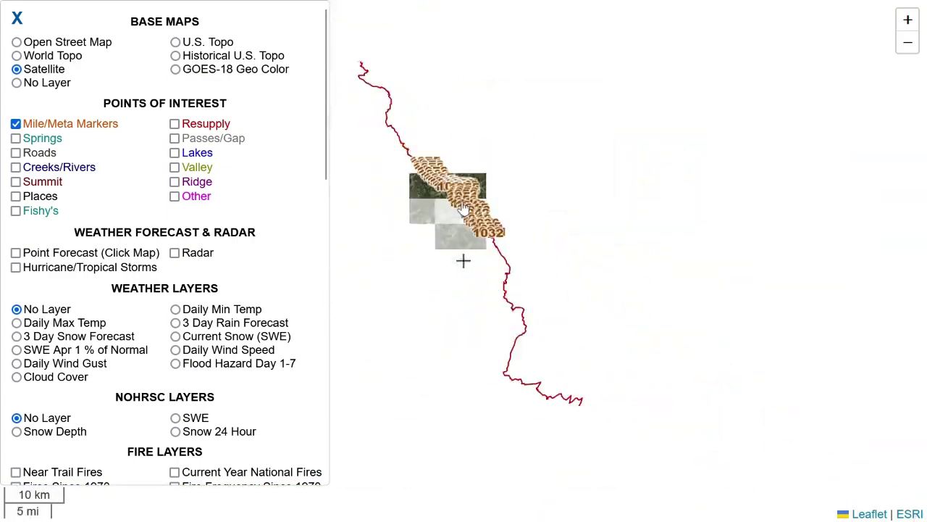
scroll(464, 210, "down", 2)
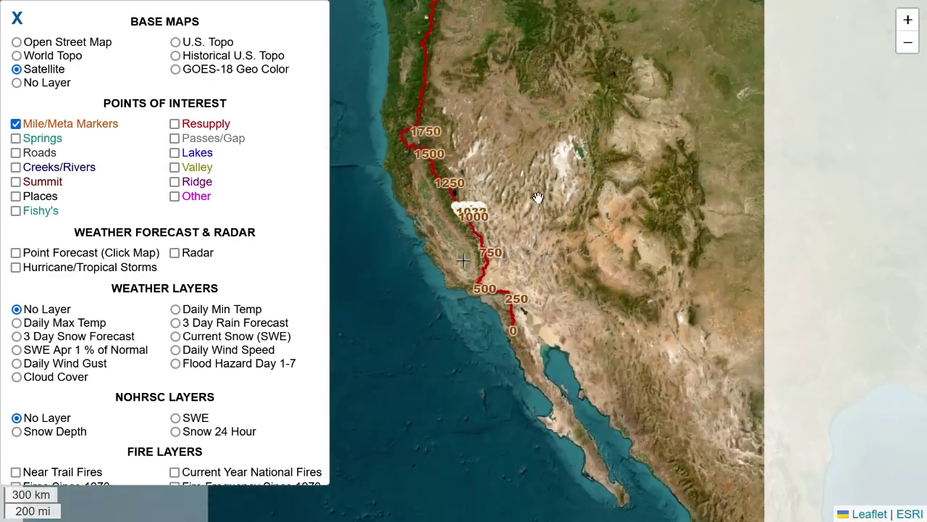
left_click_drag(406, 174, 474, 274)
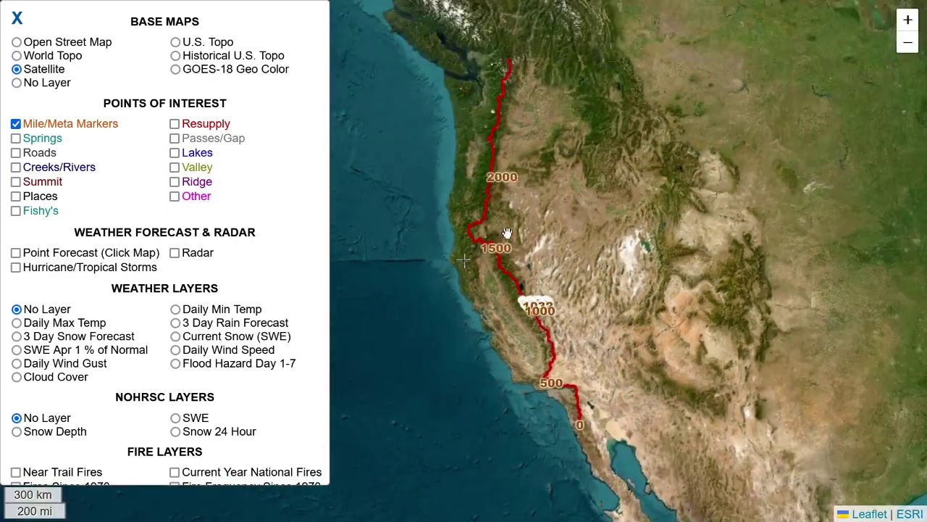
left_click(206, 70)
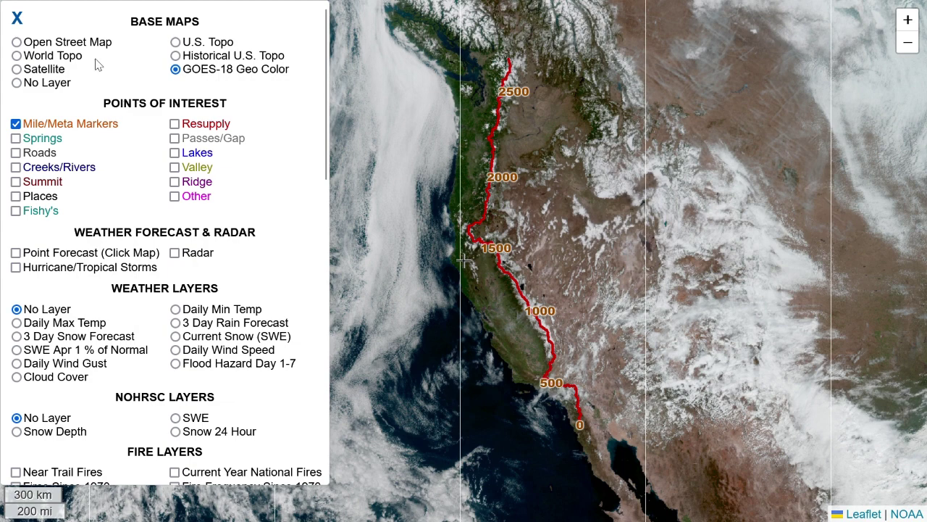
- Switch the base map to U.S. Topo and turn the Mile/Meta Markers off and back on
left_click(208, 43)
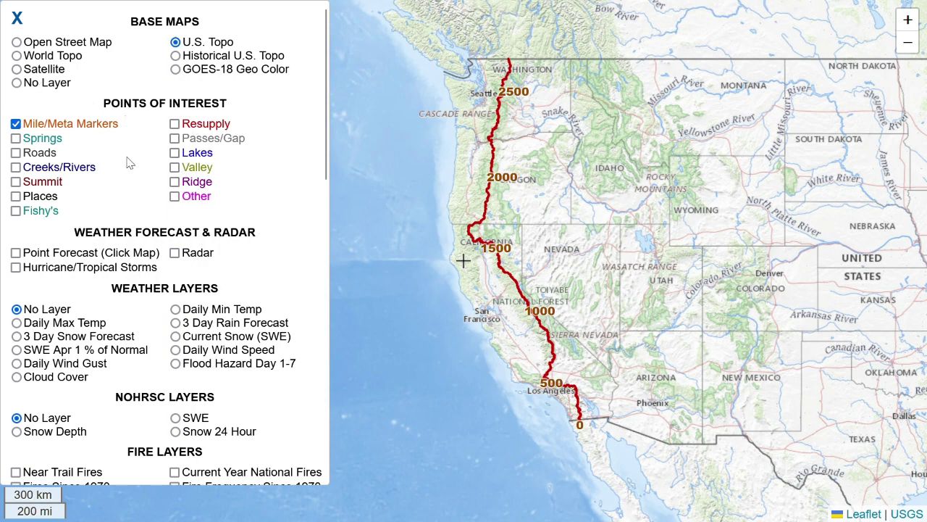
left_click(65, 125)
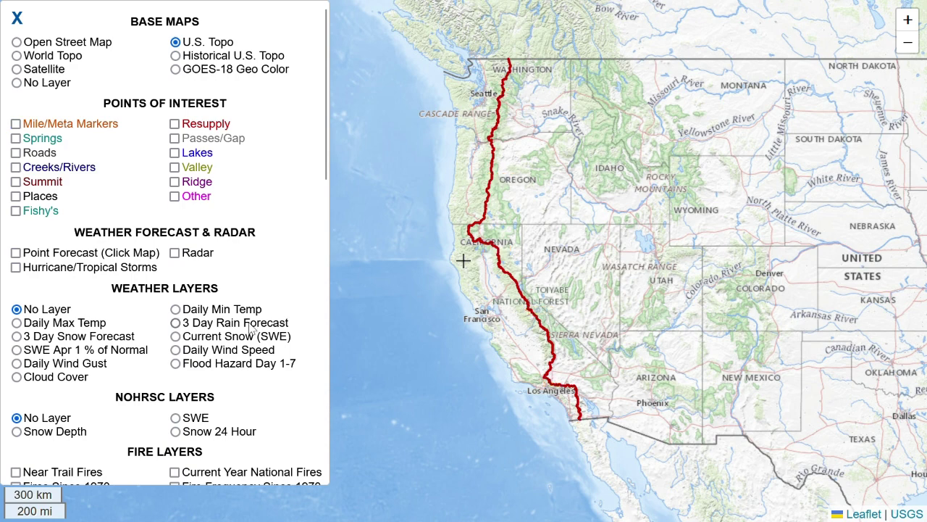
left_click(62, 128)
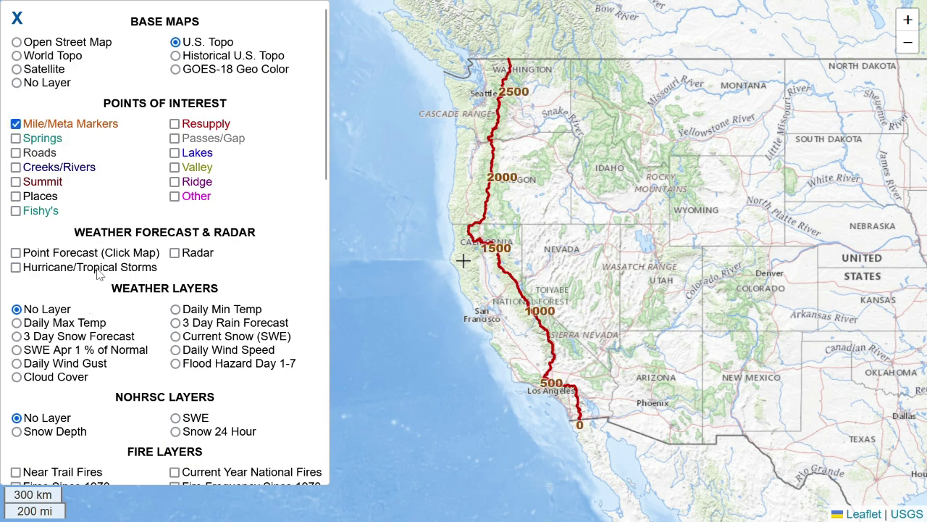
- Show the Resupply points along the trail and look over those in central and southern California
left_click(197, 127)
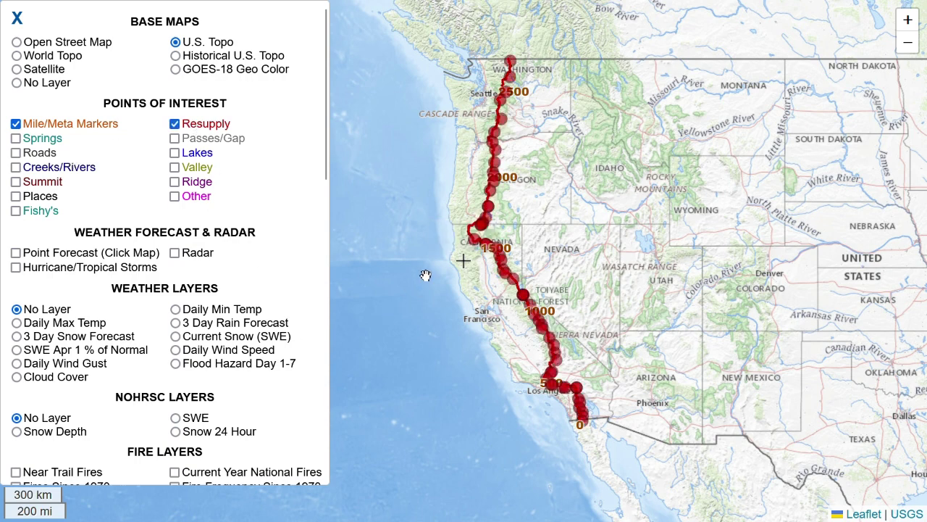
scroll(534, 316, "up", 3)
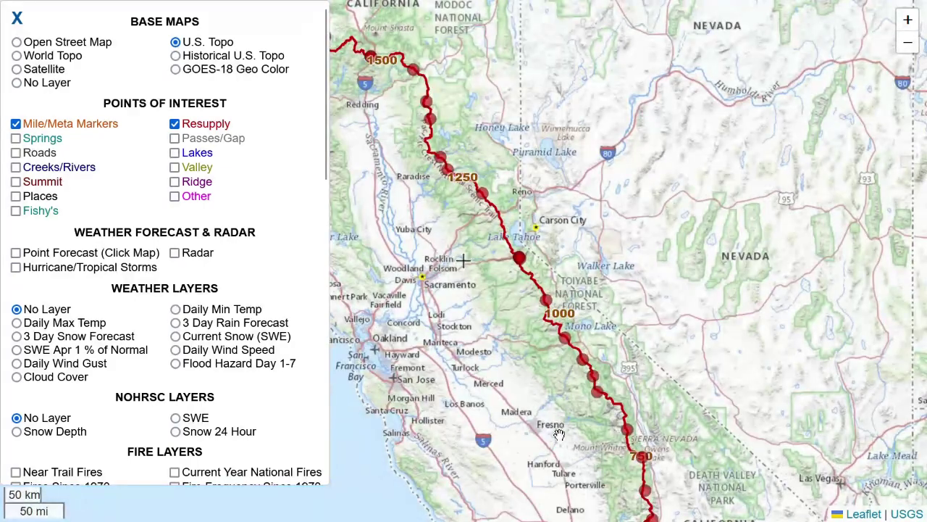
left_click_drag(559, 434, 491, 252)
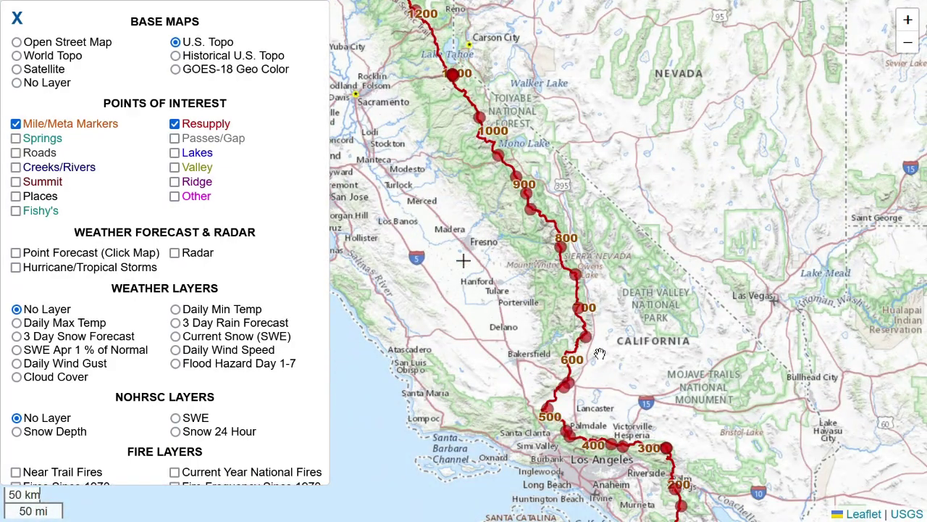
- Open the details of the Walker Pass resupply point and zoom the map to its surroundings
left_click(586, 337)
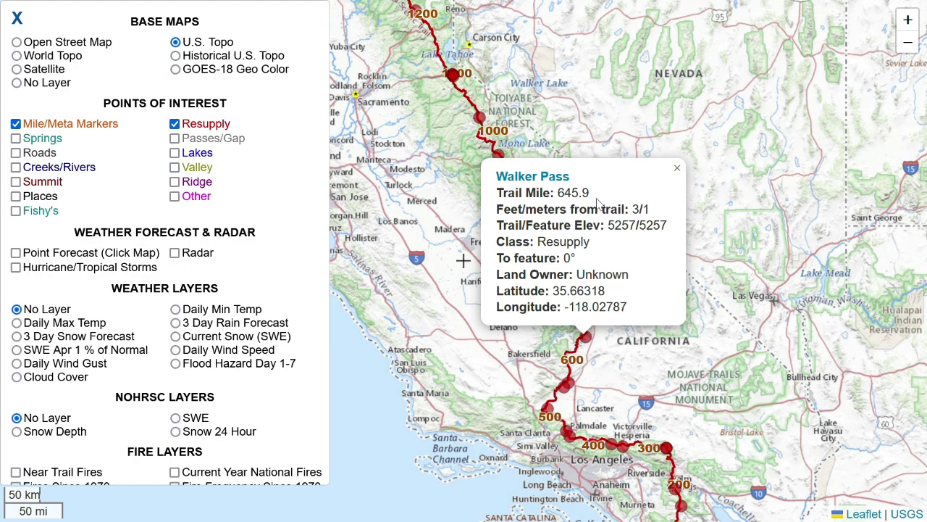
left_click(540, 182)
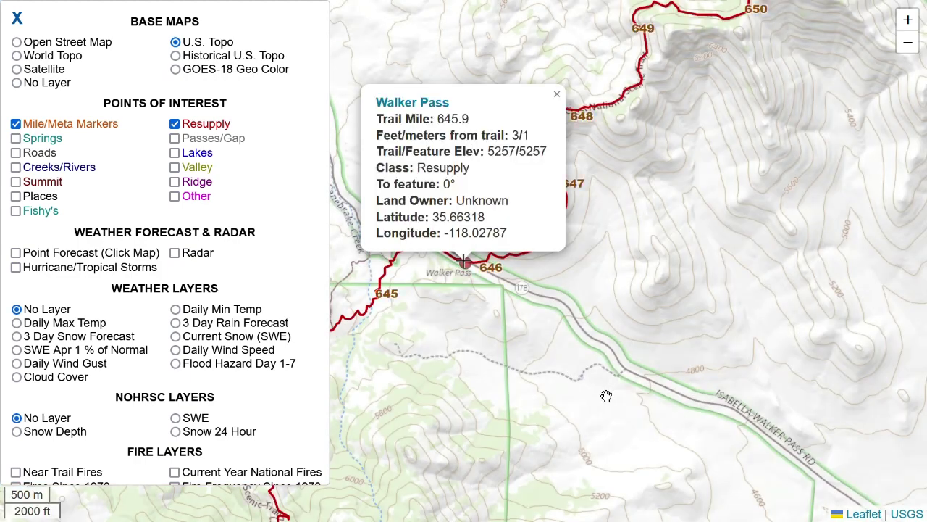
left_click_drag(482, 356, 652, 335)
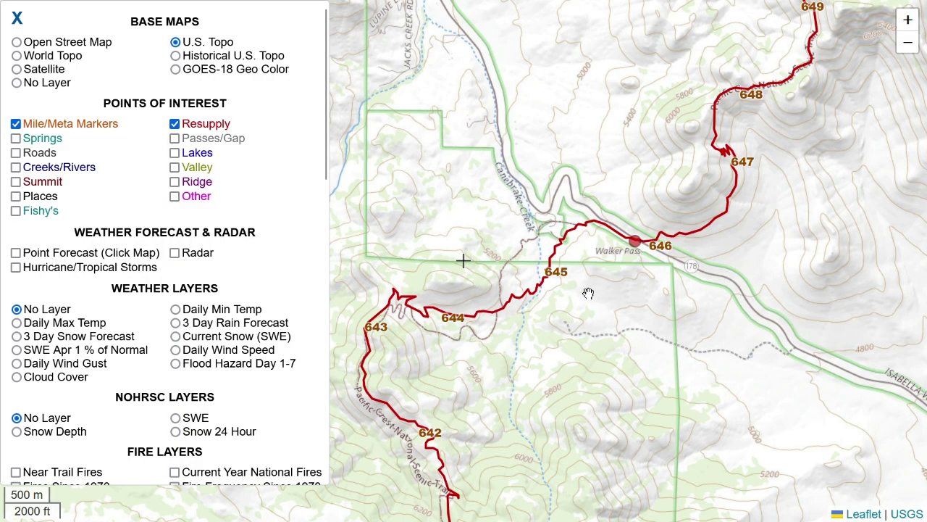
- Show the Passes/Gap points in place of the Resupply points across the California section
scroll(588, 294, "down", 4)
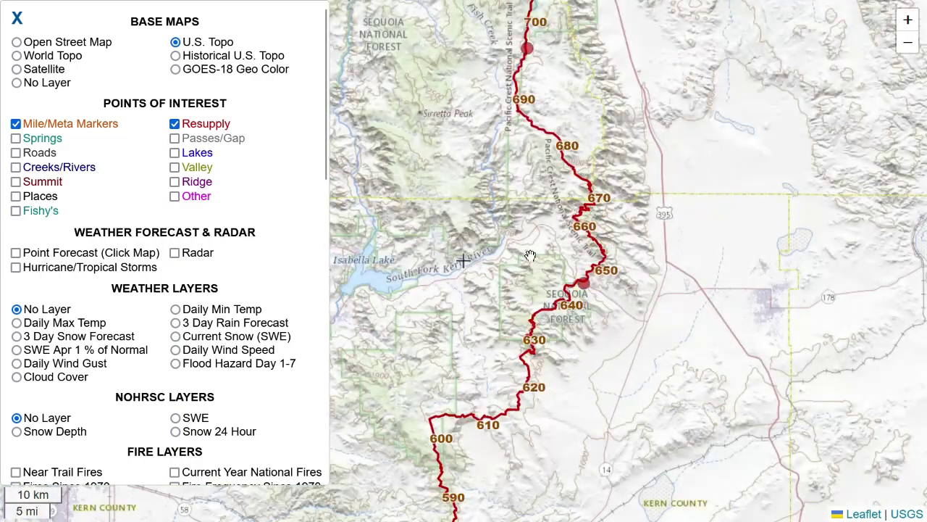
scroll(531, 256, "down", 3)
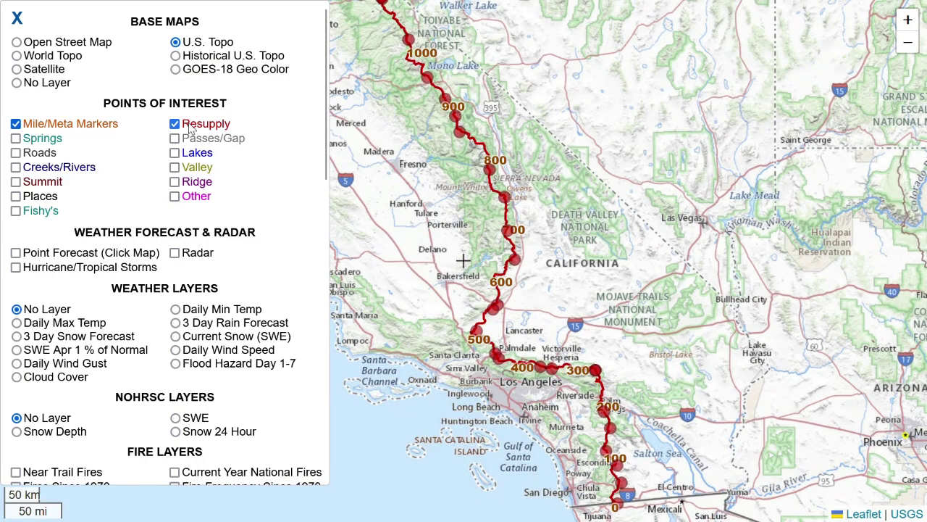
left_click(196, 138)
left_click(194, 127)
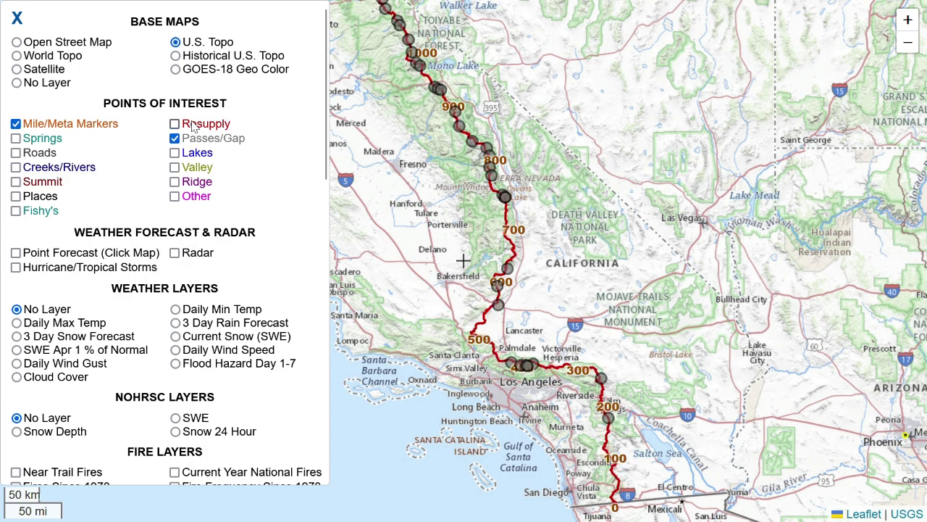
- Identify passes along the Sierra section, open the details of Forester Pass and zoom the map to it
mouse_move(512, 271)
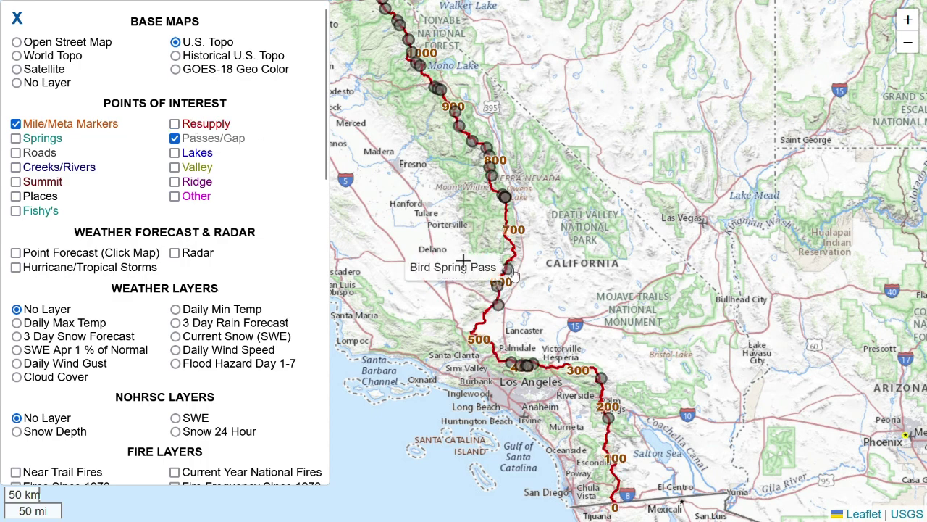
mouse_move(507, 200)
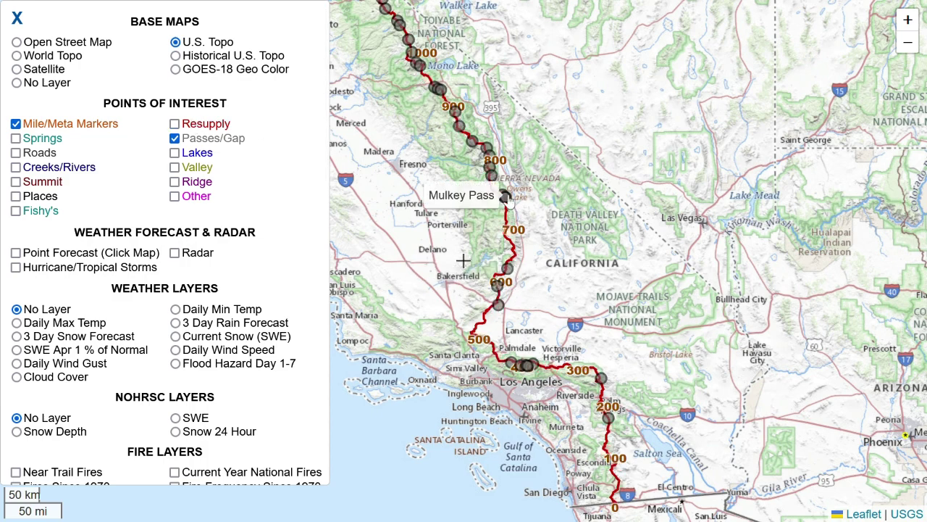
left_click(498, 181)
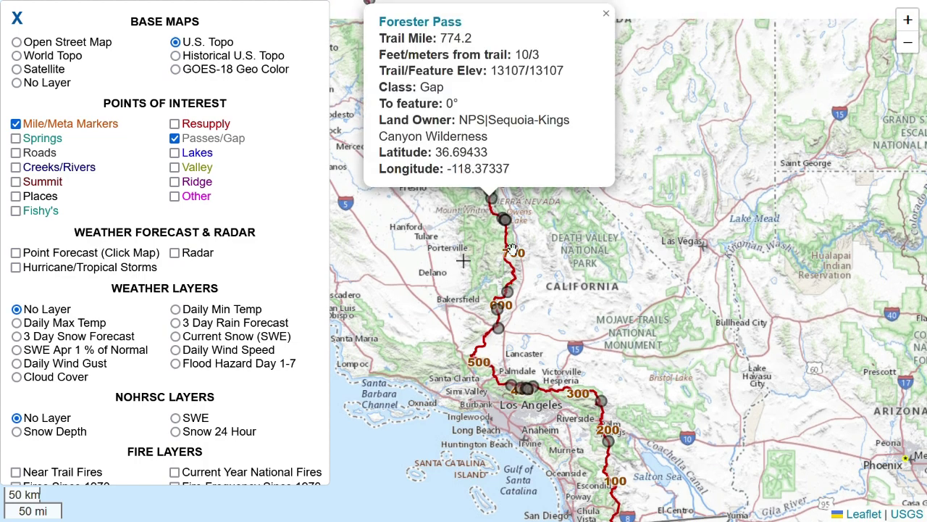
left_click(420, 24)
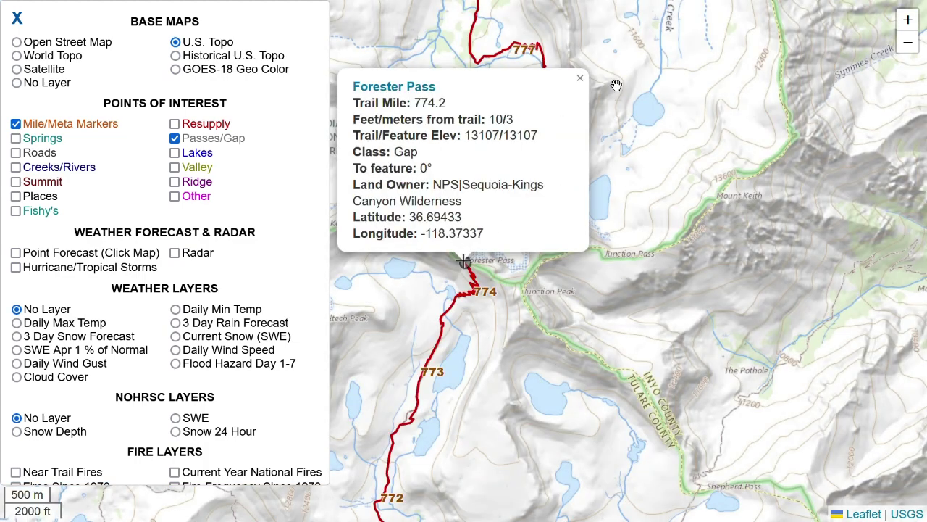
- Close the Forester Pass details and examine the topographic contours and switchbacks near mile 774
left_click(580, 78)
left_click_drag(454, 298, 569, 262)
scroll(568, 258, "up", 1)
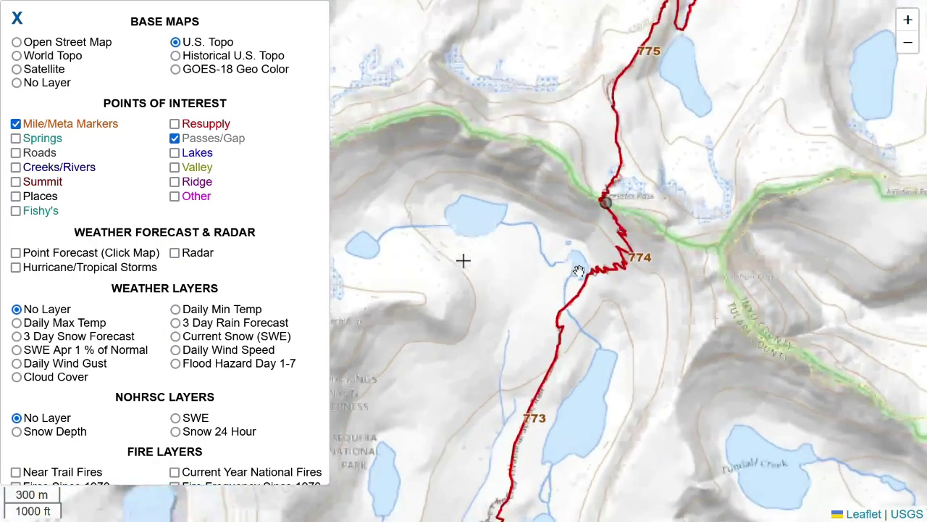
scroll(573, 260, "up", 1)
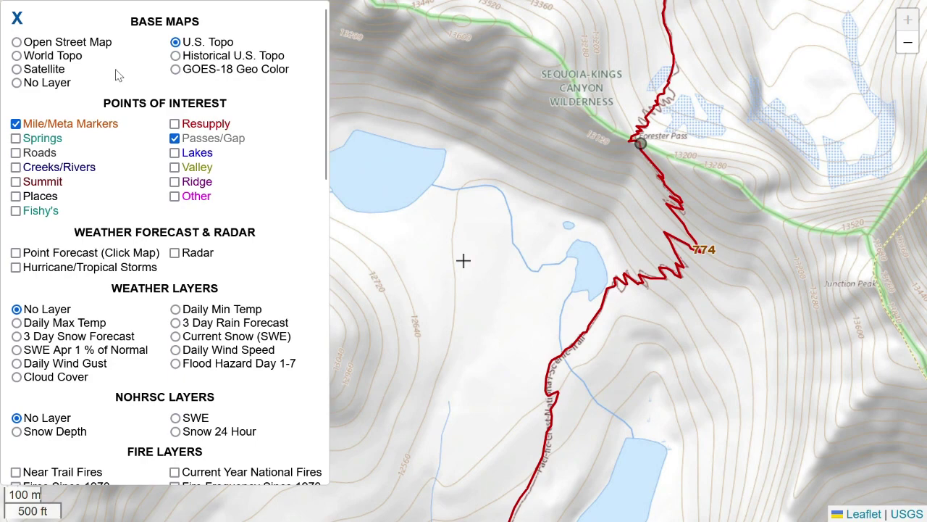
- Examine the trail around Forester Pass and mile 774 on the Satellite base map, and switch back to U.S. Topo
left_click(56, 72)
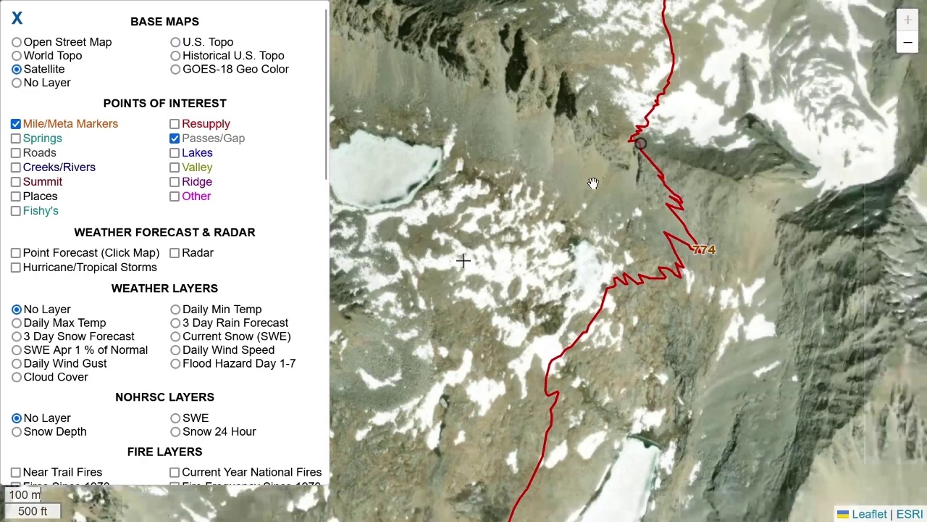
scroll(670, 163, "up", 3)
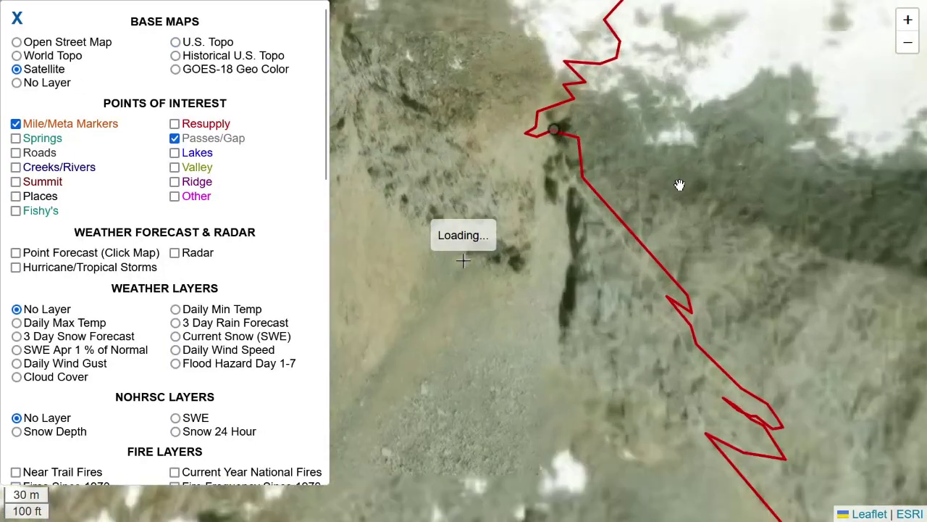
scroll(440, 208, "down", 2)
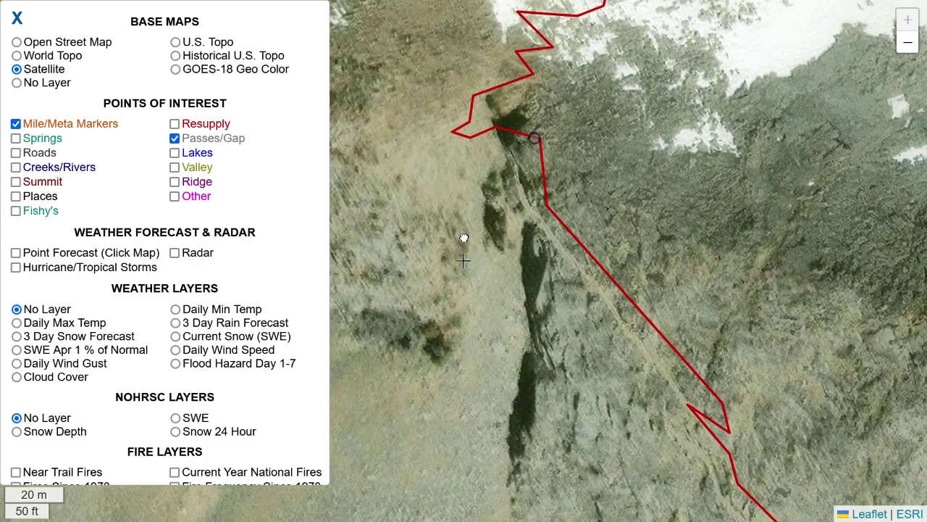
scroll(471, 237, "up", 2)
scroll(472, 237, "down", 3)
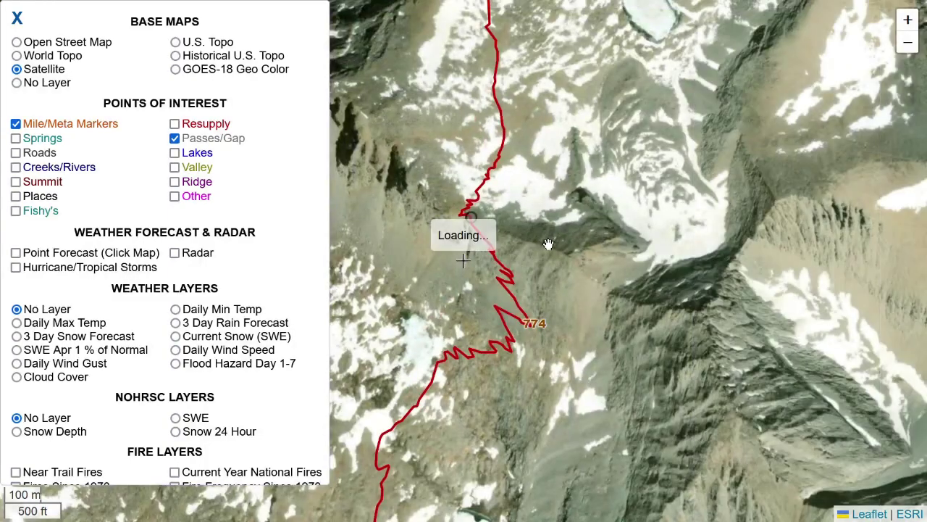
left_click_drag(548, 244, 583, 210)
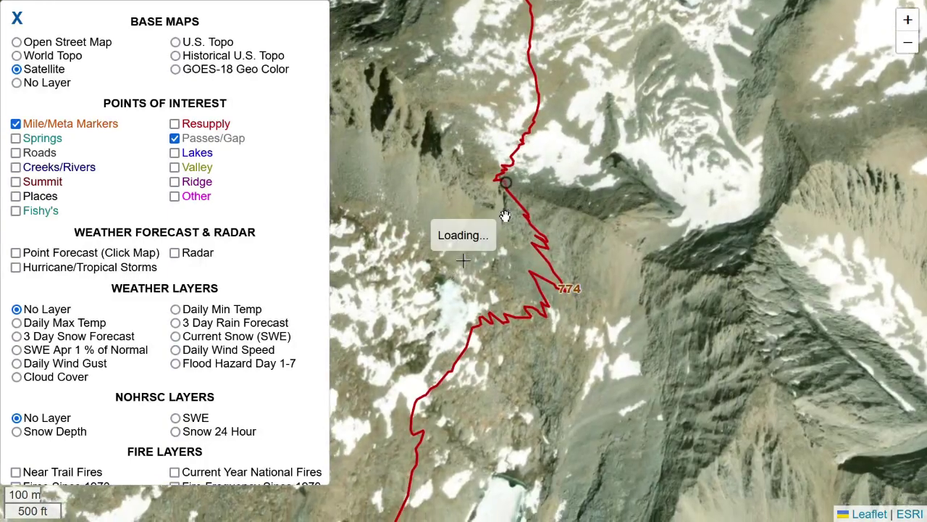
scroll(505, 247, "up", 1)
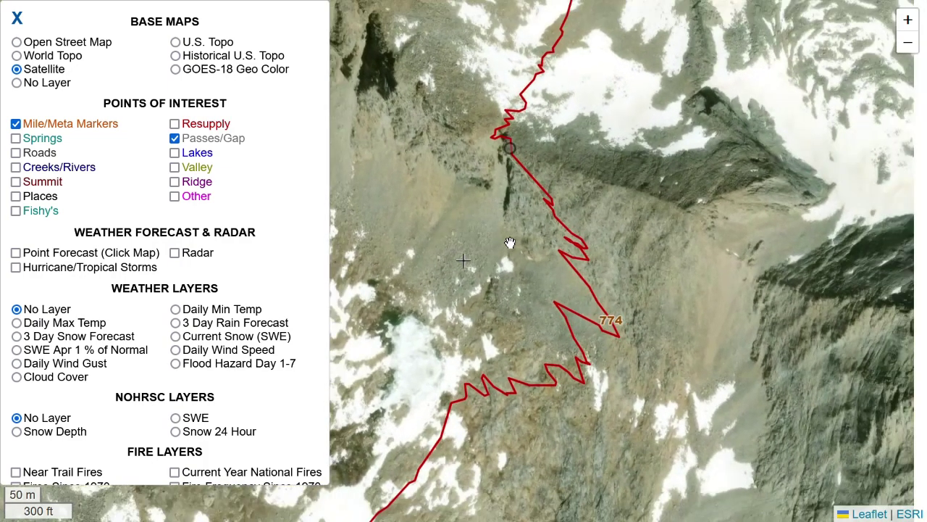
scroll(499, 269, "down", 1)
left_click_drag(534, 383, 628, 265)
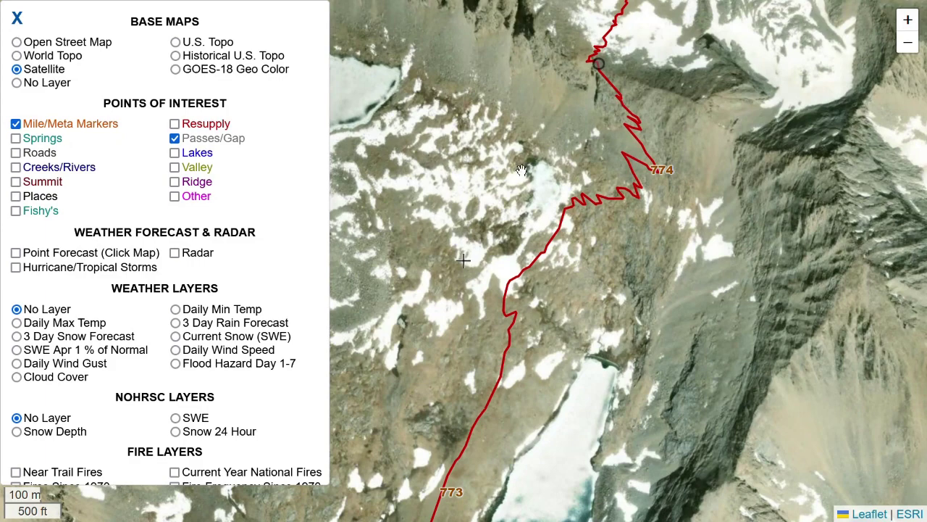
left_click_drag(532, 156, 523, 205)
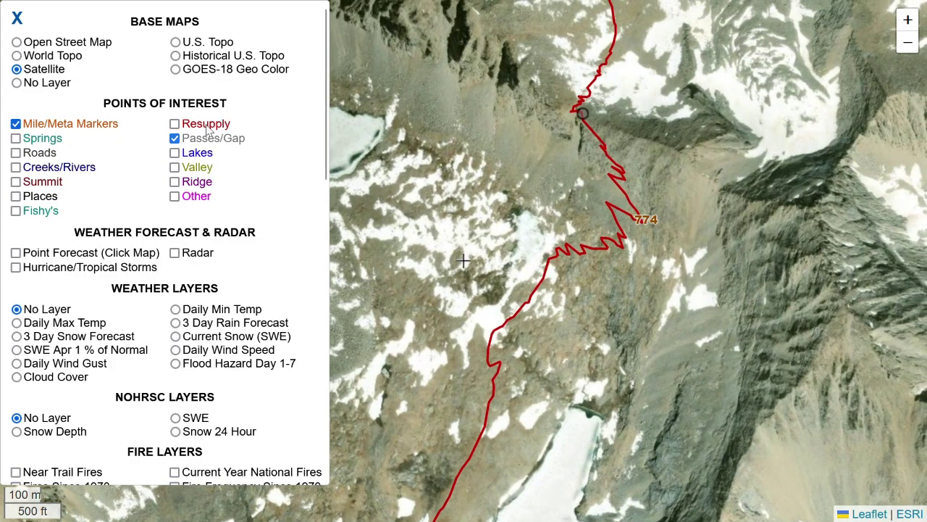
left_click(194, 45)
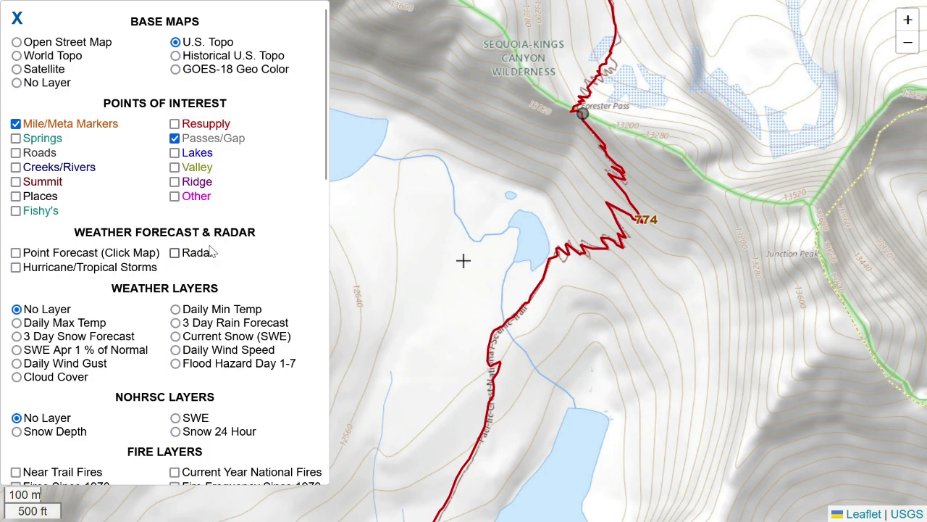
- Turn on the Radar overlay and examine precipitation along the California section of the trail and across the Southwest
scroll(143, 211, "down", 2)
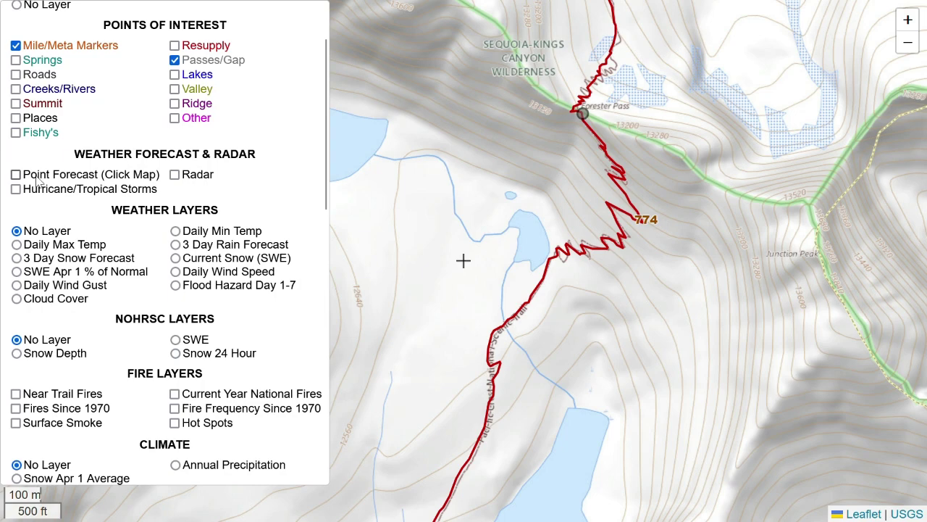
left_click(197, 179)
scroll(495, 266, "down", 3)
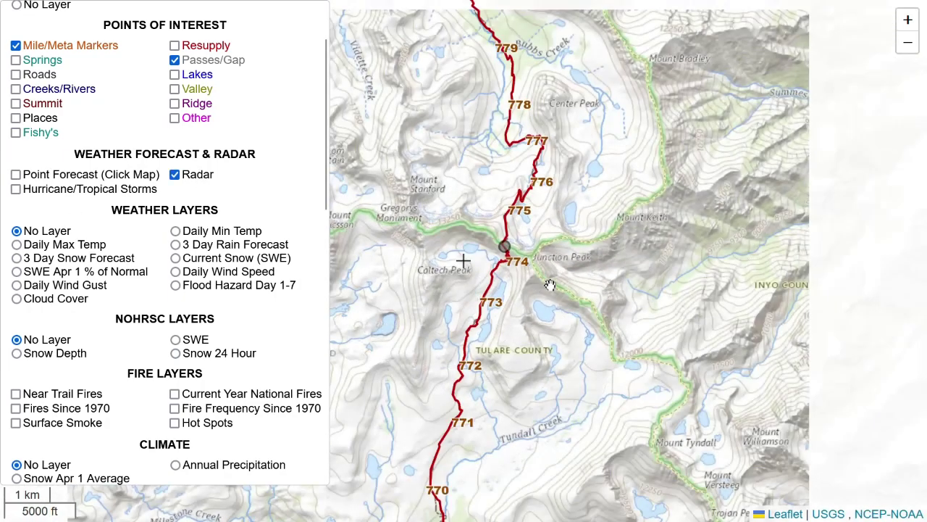
scroll(550, 285, "down", 3)
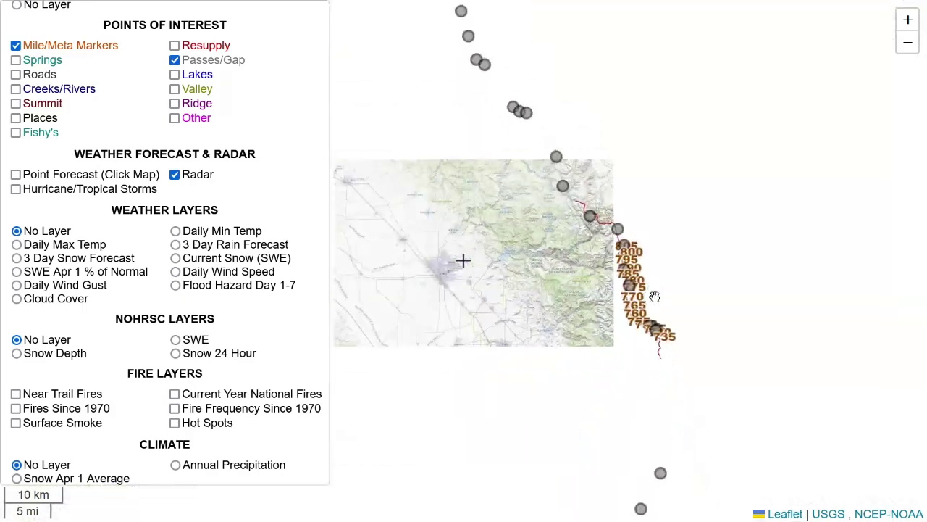
scroll(654, 296, "down", 3)
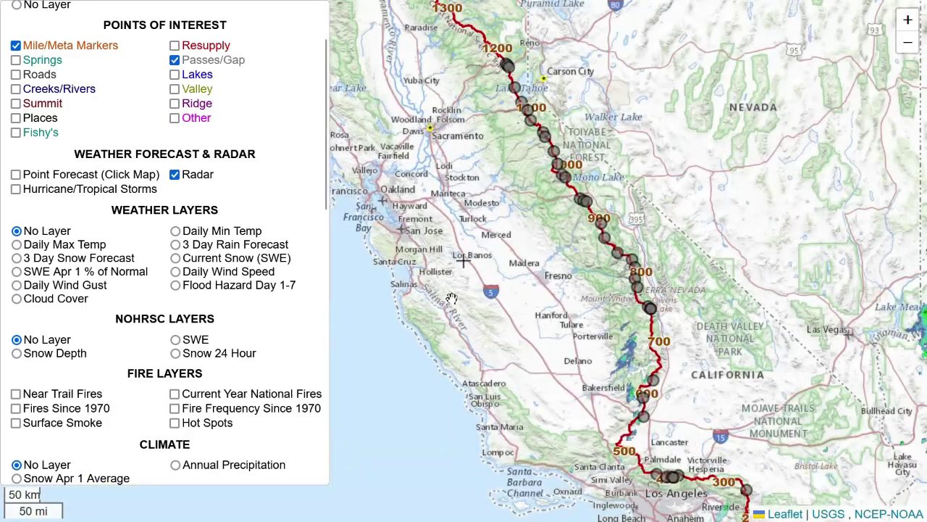
scroll(614, 418, "up", 1)
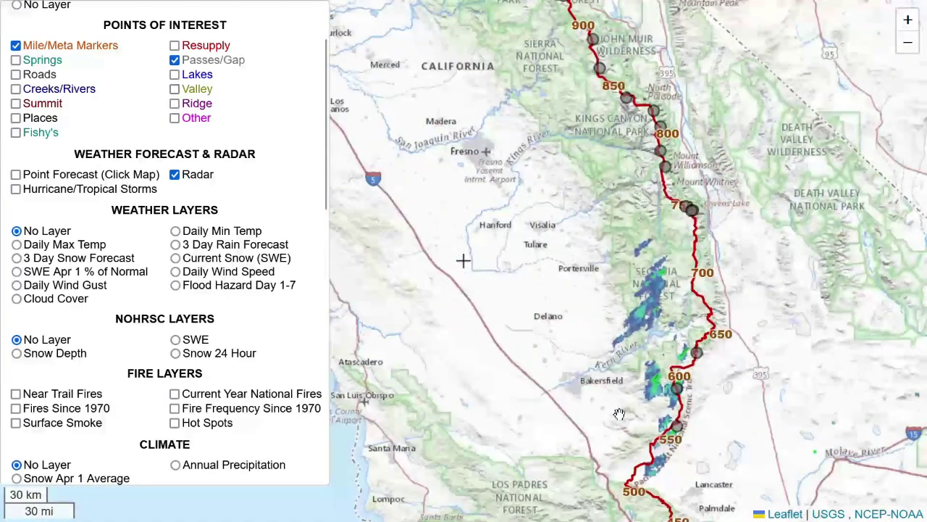
scroll(611, 410, "down", 1)
scroll(611, 410, "down", 3)
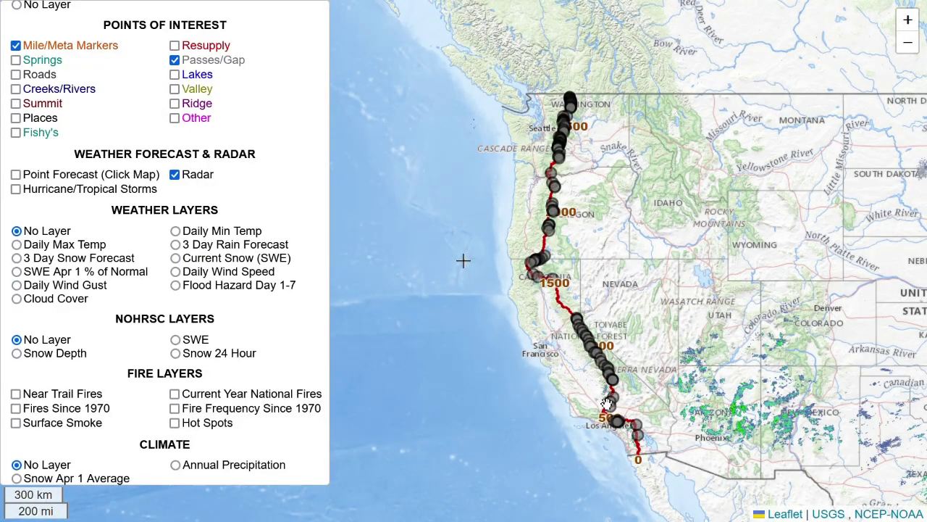
scroll(607, 404, "up", 2)
left_click_drag(691, 394, 654, 232)
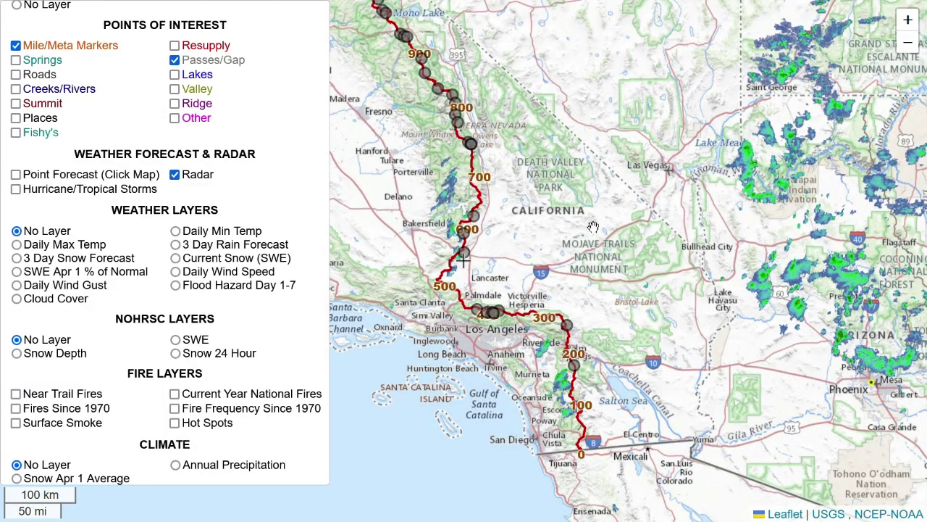
scroll(593, 227, "down", 1)
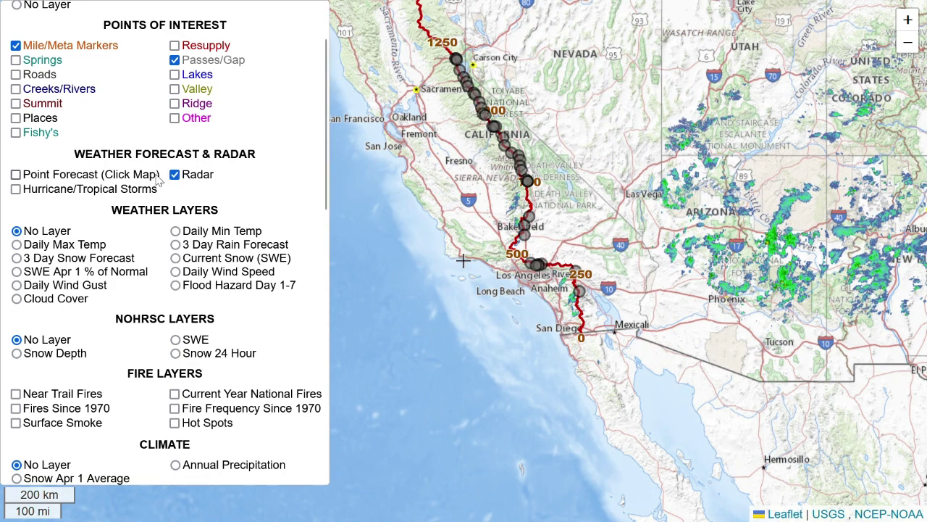
- Turn off the Radar overlay and enable Point Forecast (Click Map)
left_click(185, 178)
scroll(542, 206, "up", 2)
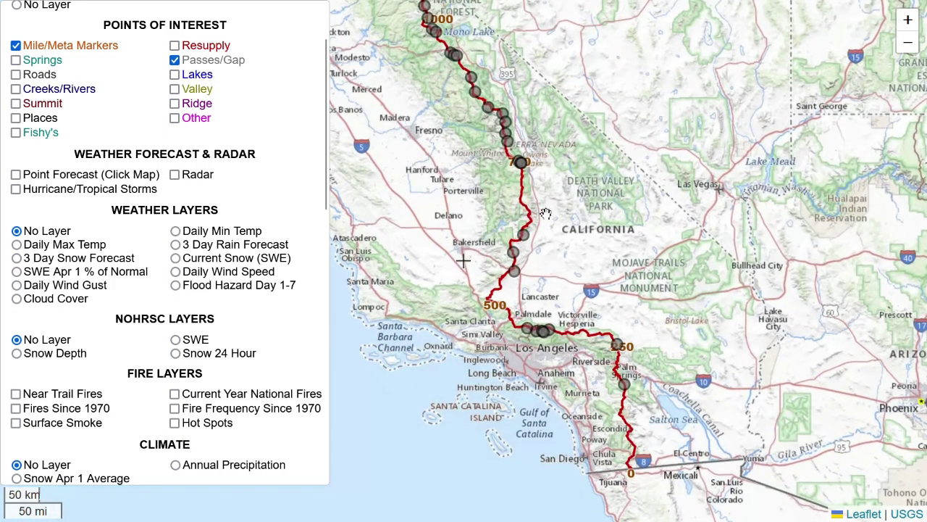
left_click(85, 176)
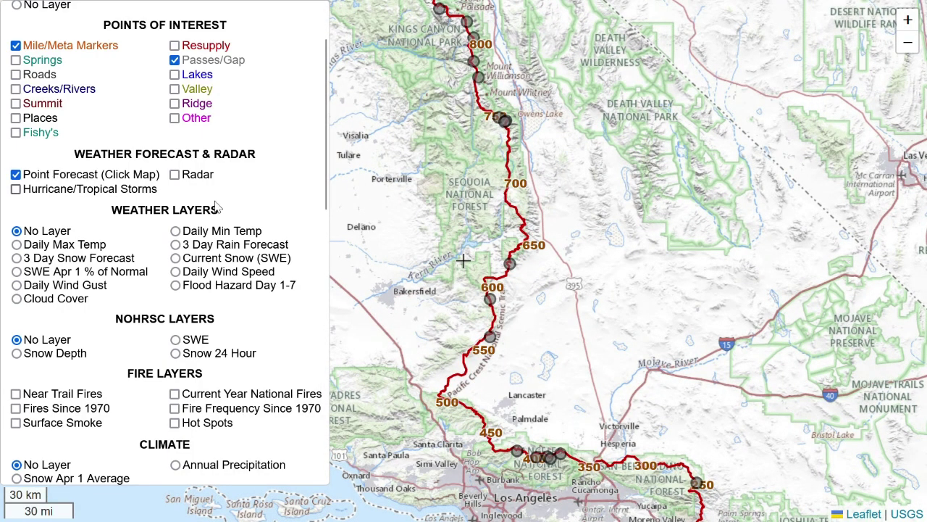
- Locate the pass between miles 995 and 1000 beside the Hoover Wilderness and open its point forecast
left_click_drag(428, 155, 606, 296)
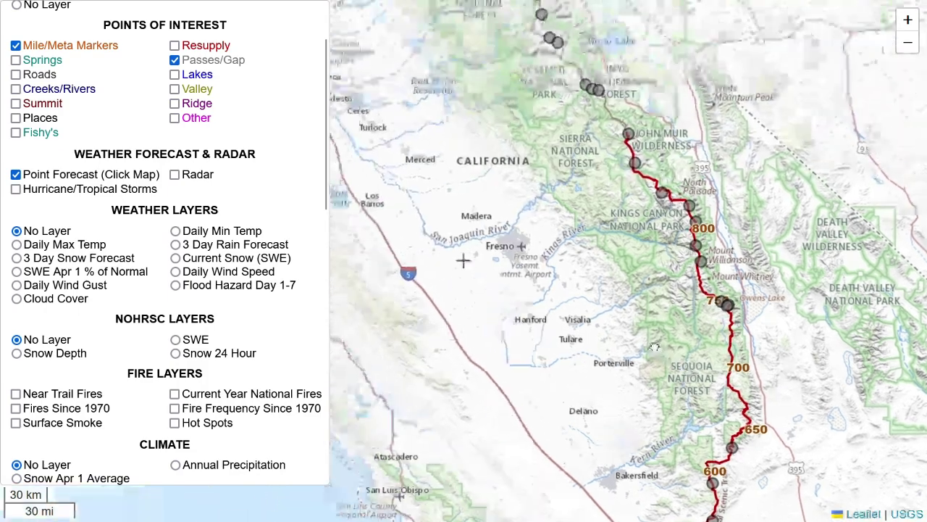
left_click_drag(597, 219, 553, 272)
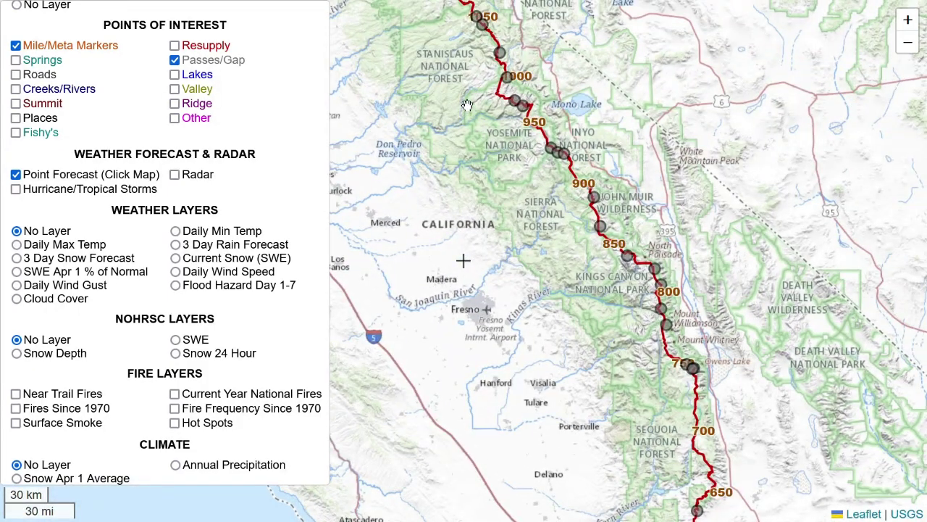
scroll(508, 86, "up", 5)
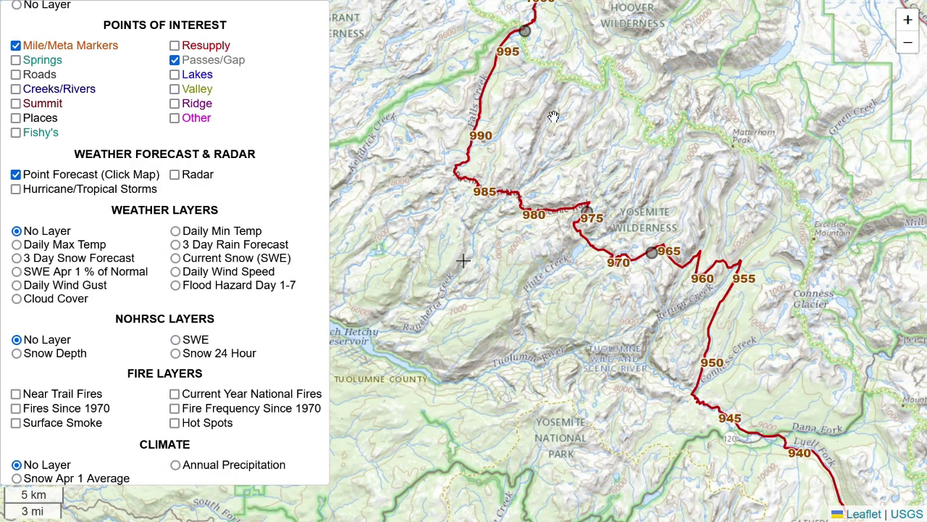
left_click_drag(554, 115, 555, 210)
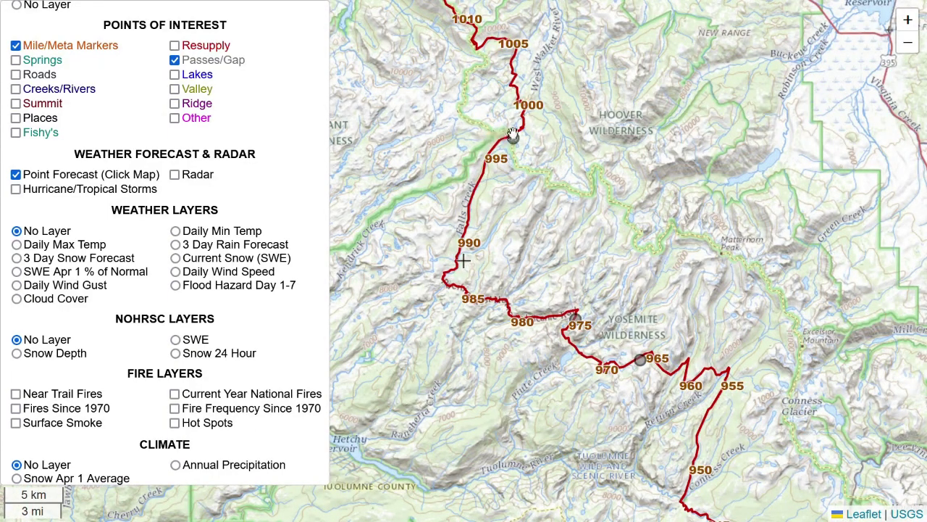
left_click(512, 134)
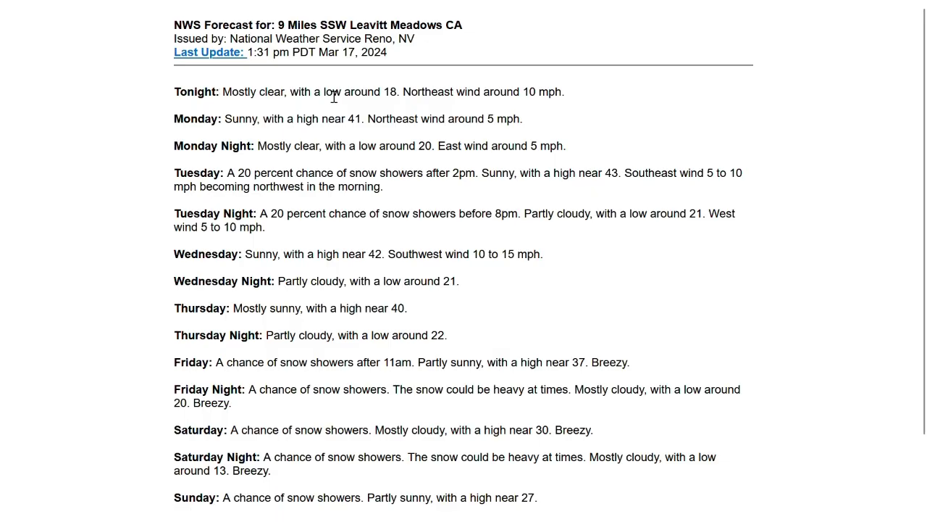
- Read through the NWS text forecast down to its location details, and return to the Pacific Crest Trail map
scroll(404, 258, "down", 2)
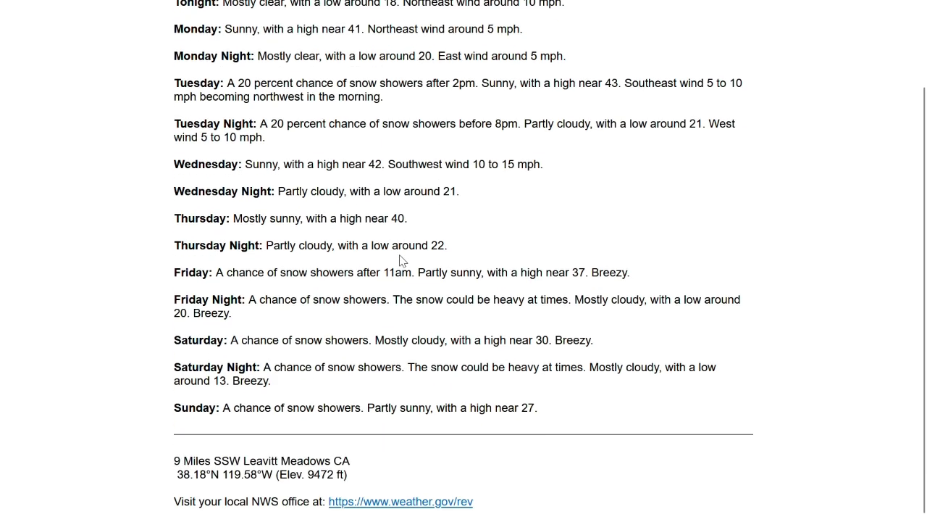
scroll(555, 344, "up", 2)
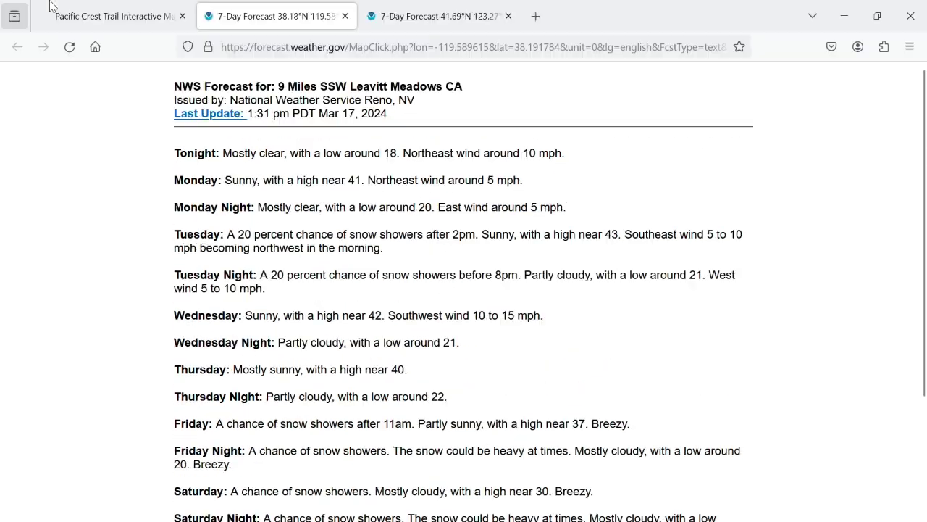
left_click(92, 10)
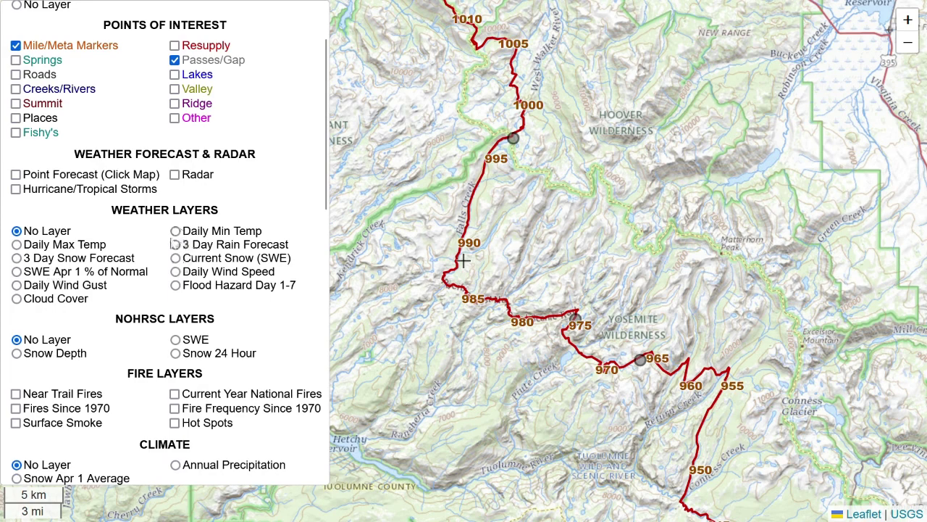
- Show the Daily Min Temp weather layer over California and examine its colours along the Sierra section of the trail
scroll(643, 283, "down", 3)
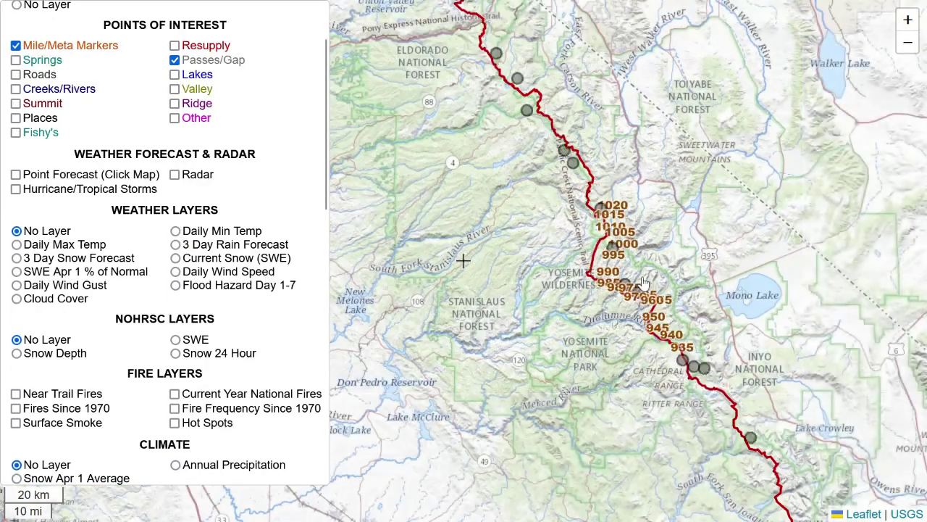
scroll(643, 283, "down", 3)
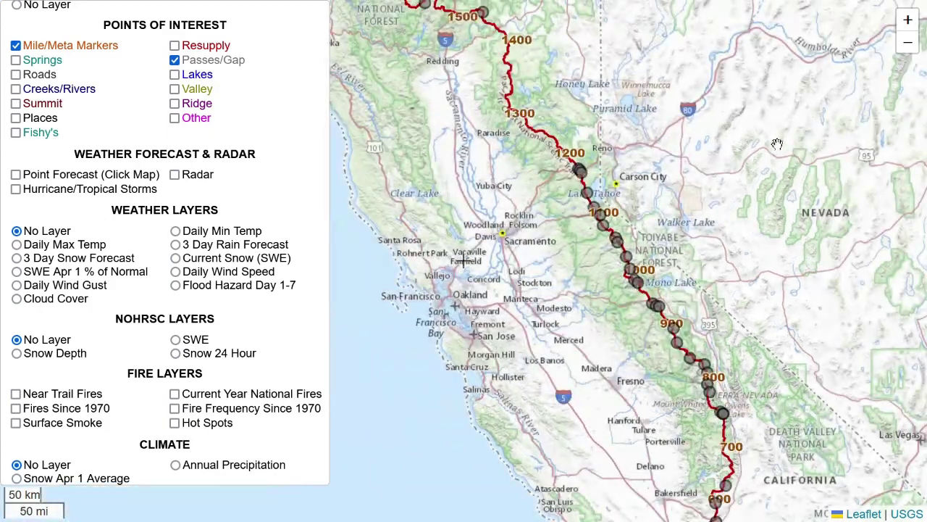
left_click_drag(530, 422, 456, 326)
scroll(494, 313, "down", 2)
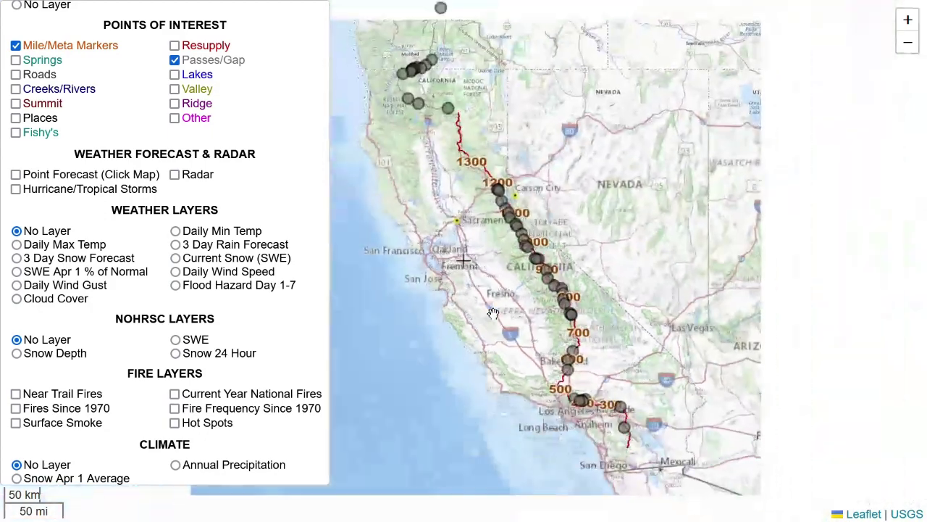
left_click(176, 231)
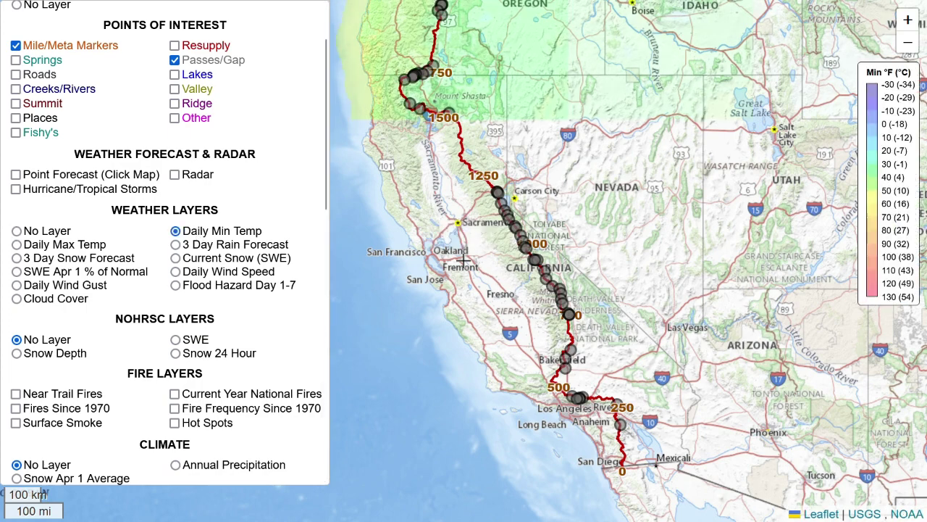
left_click_drag(830, 203, 830, 206)
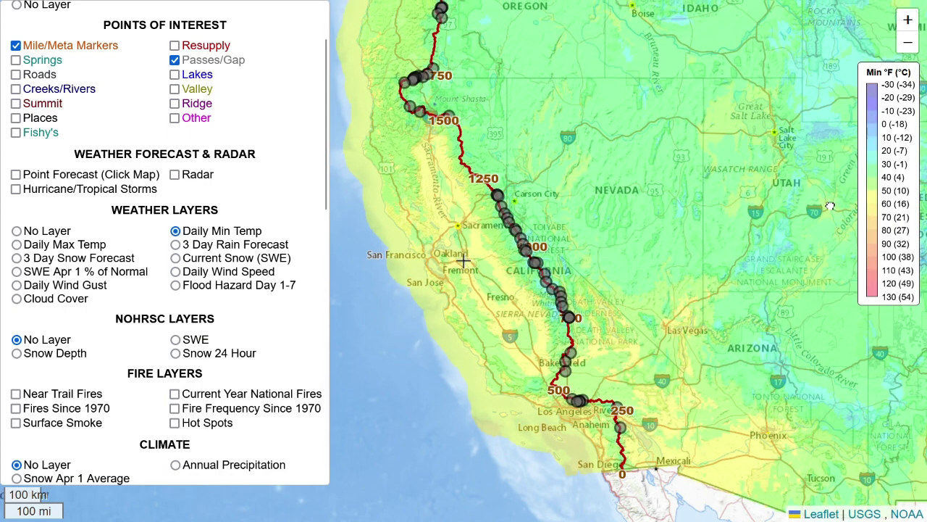
scroll(830, 206, "up", 2)
scroll(889, 176, "down", 2)
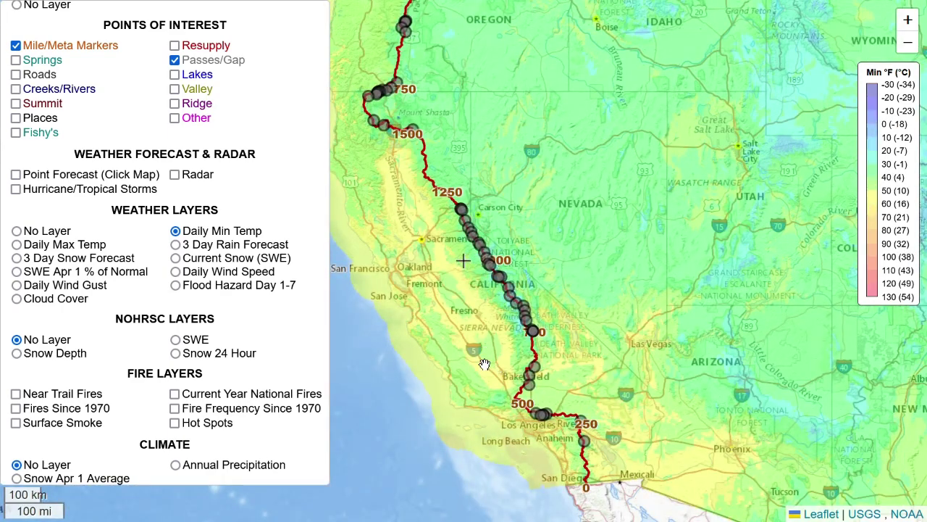
scroll(509, 313, "up", 1)
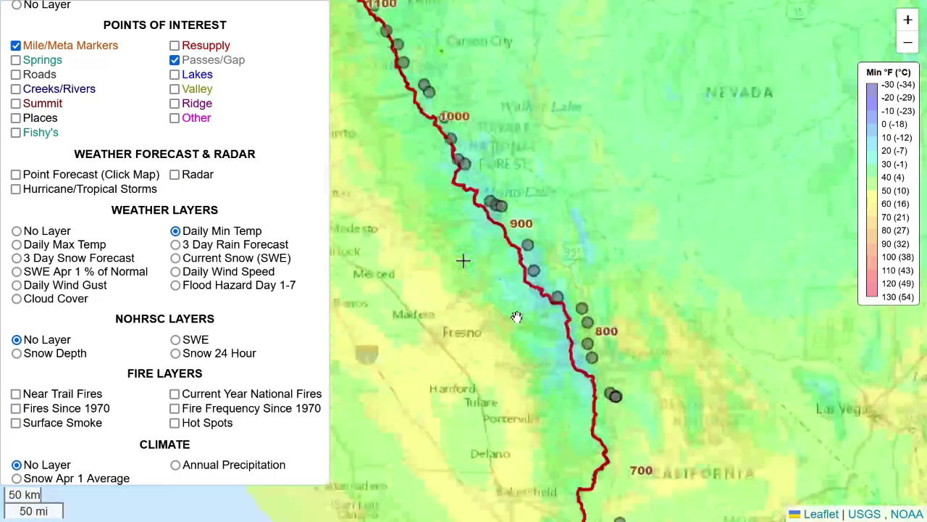
scroll(509, 313, "up", 1)
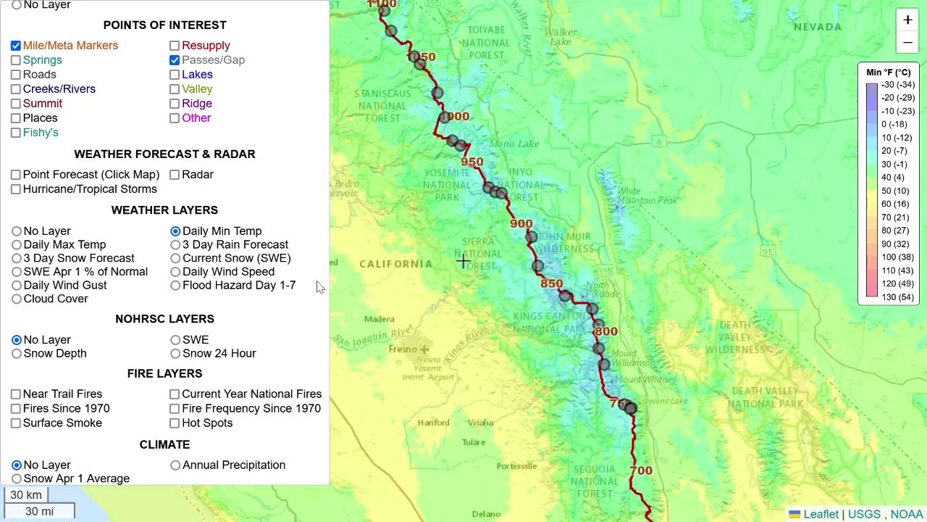
- Switch the weather layer to Daily Max Temp and examine it along the Sierra and across the Southwest
left_click(64, 245)
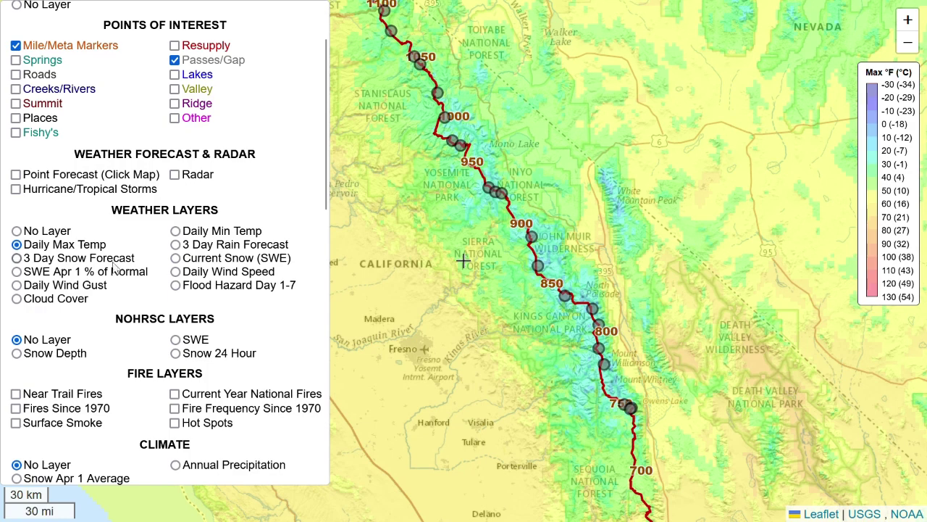
scroll(439, 302, "down", 3)
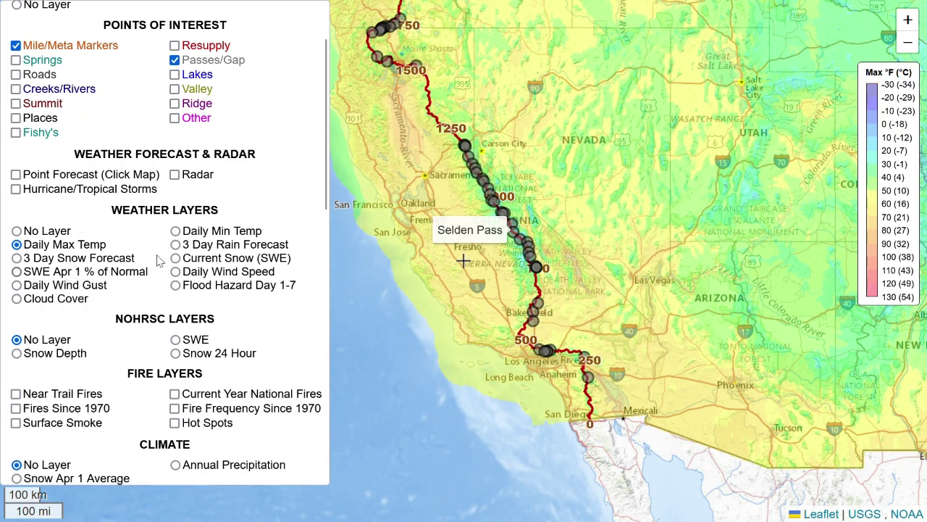
- Switch the weather layer to Daily Wind Gust and examine it along the trail and across the United States
left_click(61, 287)
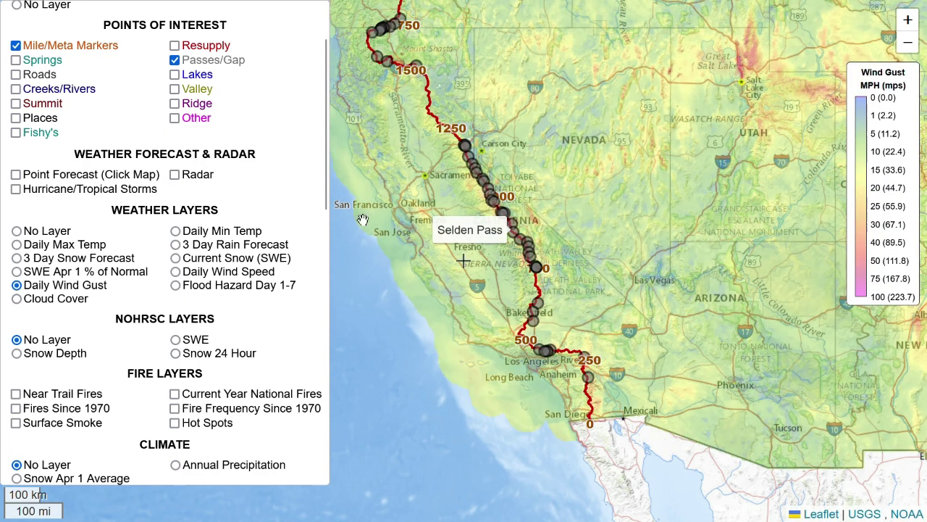
left_click_drag(395, 164, 476, 291)
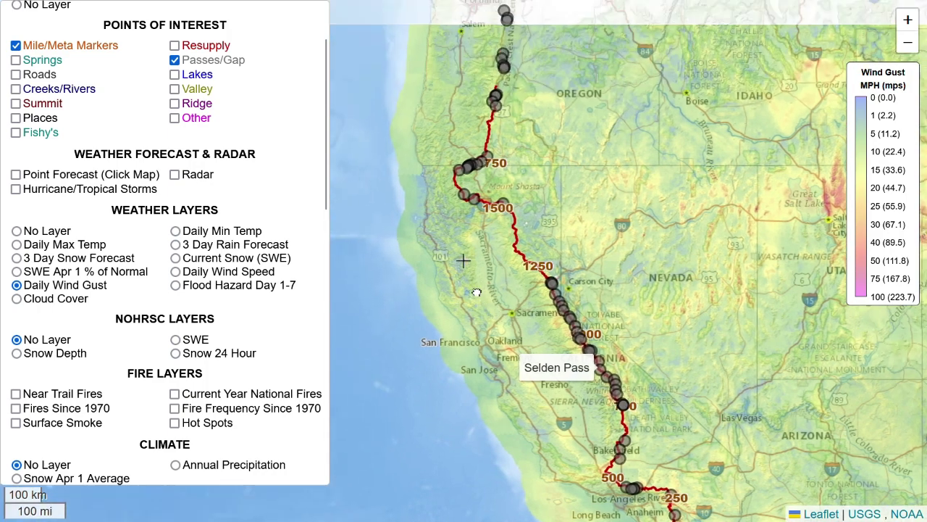
left_click_drag(575, 423, 497, 310)
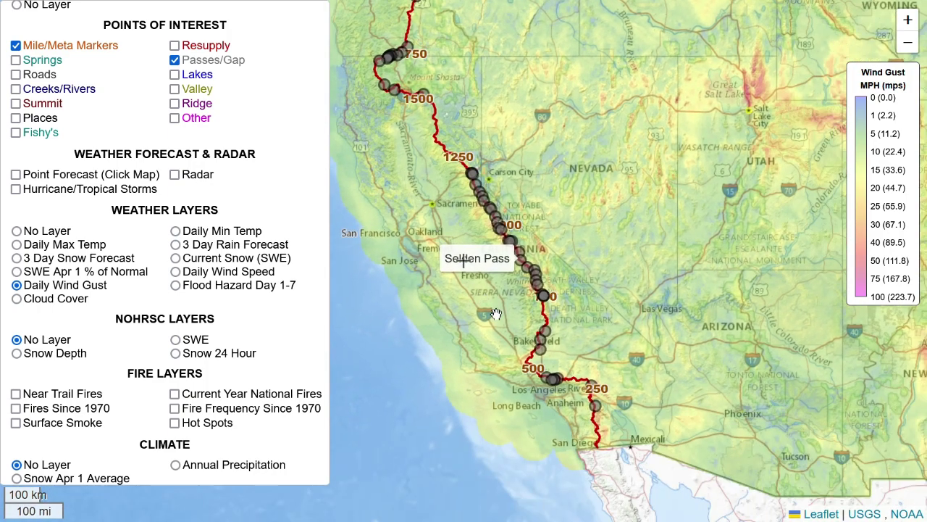
left_click_drag(611, 279, 580, 274)
scroll(581, 275, "up", 1)
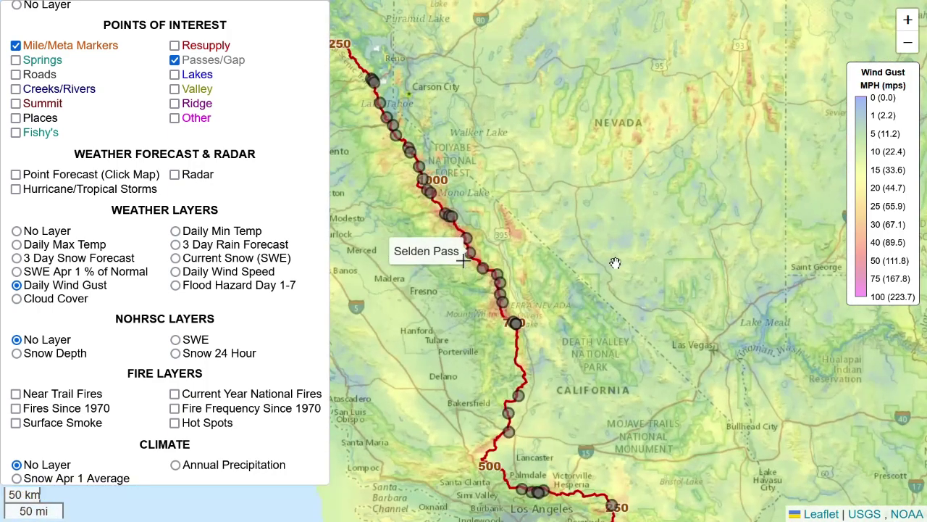
scroll(615, 268, "down", 4)
scroll(614, 268, "down", 2)
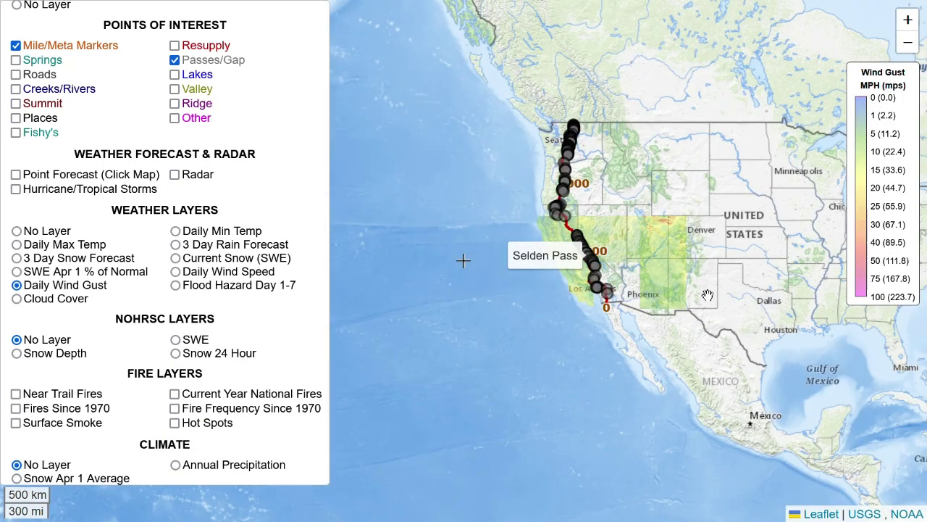
left_click_drag(692, 259, 656, 254)
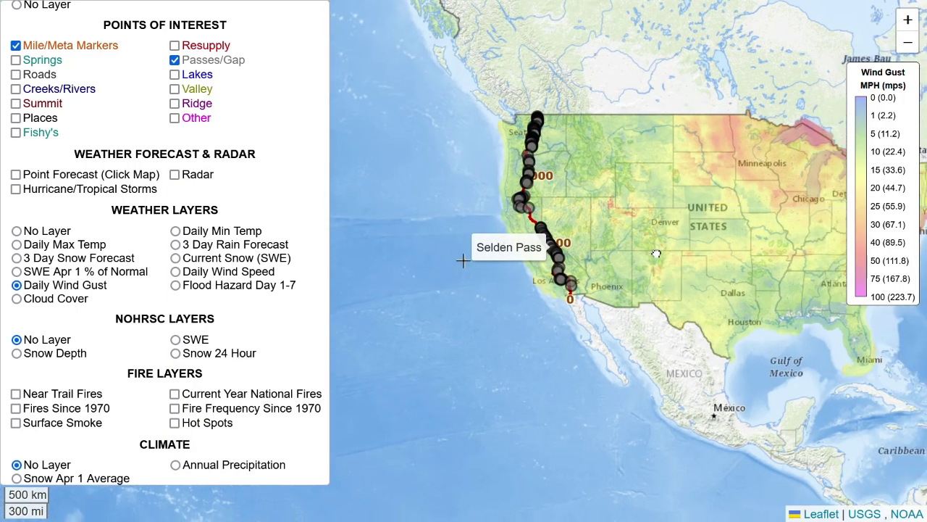
scroll(625, 235, "up", 1)
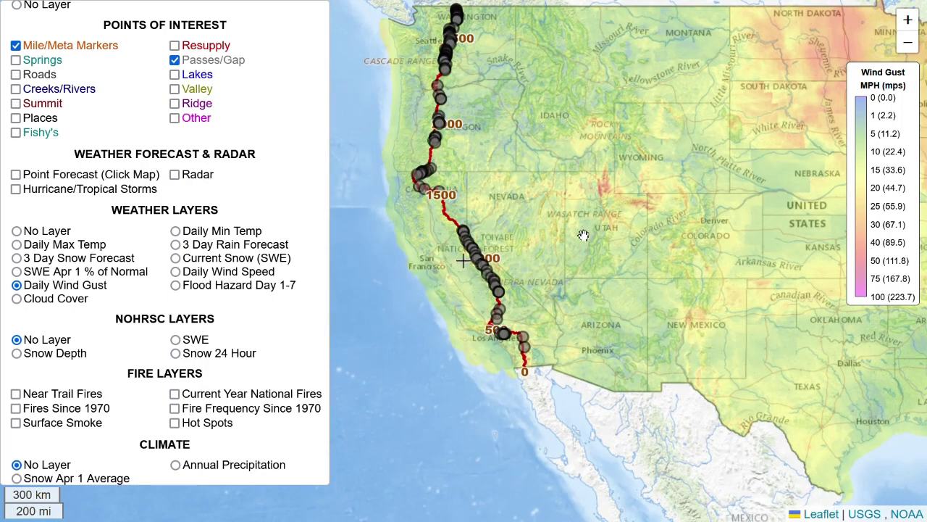
- Examine the wind gust layer around Salt Lake City and along the whole trail, and turn the weather layer off
scroll(653, 225, "up", 1)
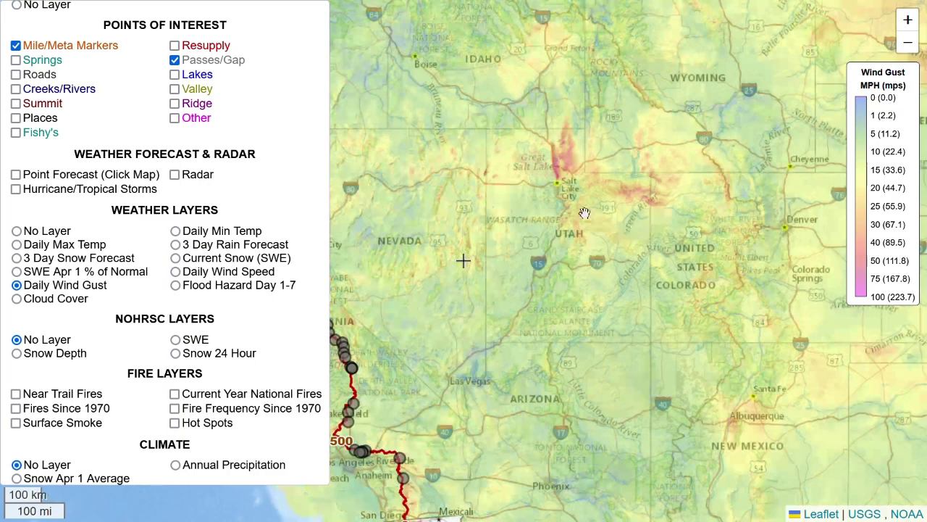
scroll(510, 217, "down", 1)
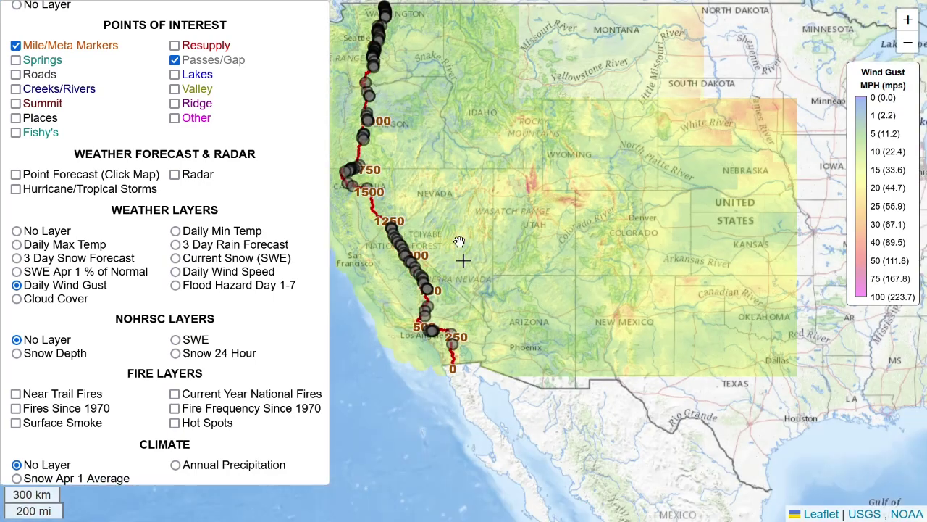
left_click_drag(461, 311, 643, 324)
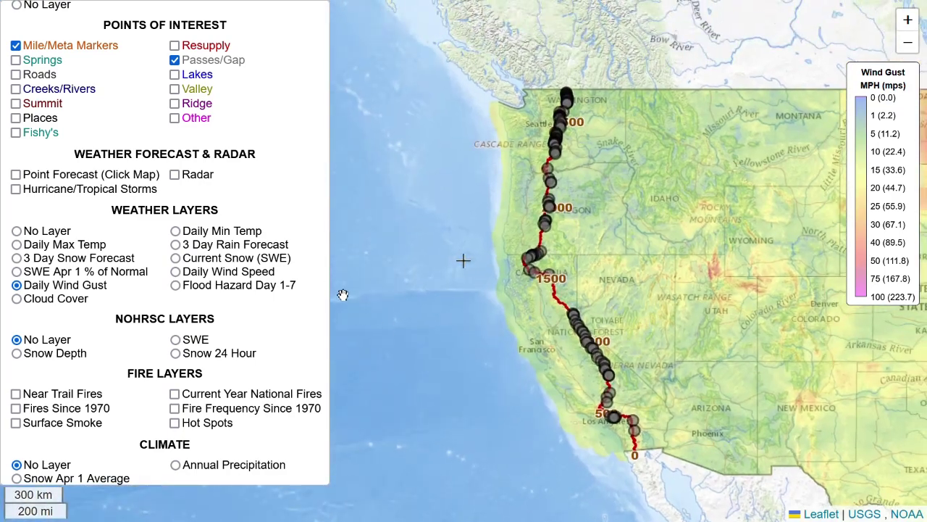
scroll(226, 292, "down", 1)
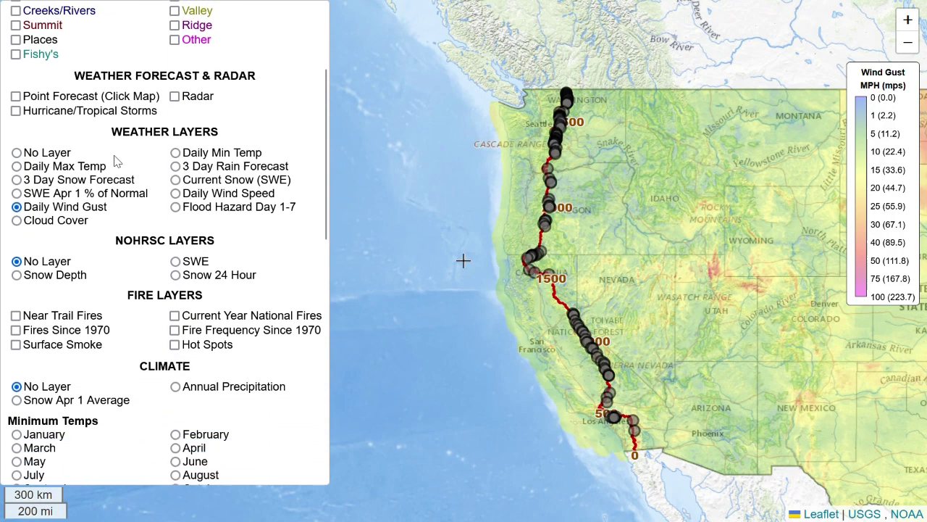
left_click(64, 154)
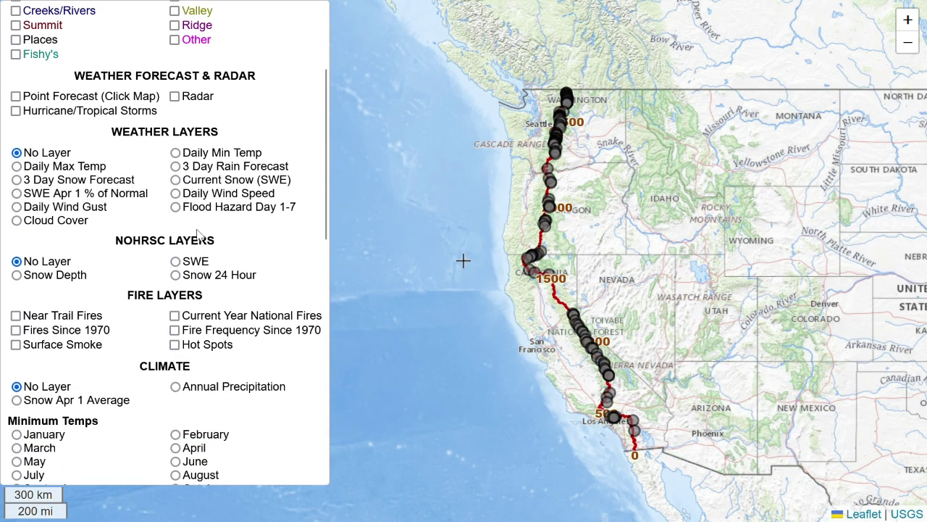
- Show the NOHRSC SWE layer, examine the snow along the Sierra section of the trail, and turn the layer off
scroll(204, 239, "down", 2)
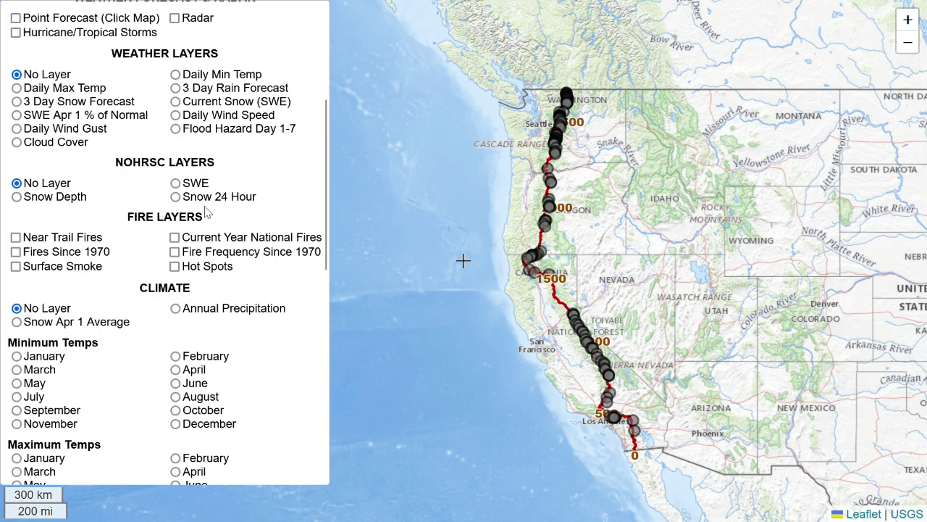
left_click(197, 186)
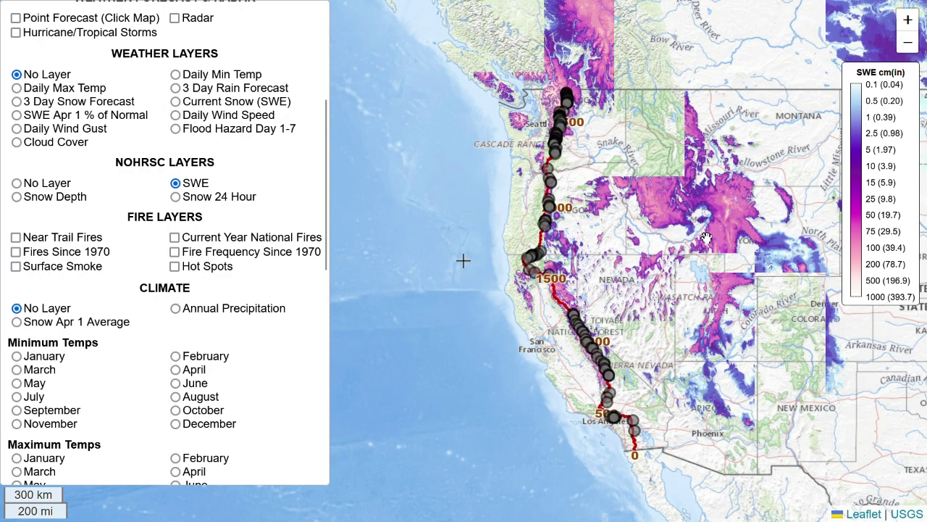
left_click_drag(727, 278, 640, 317)
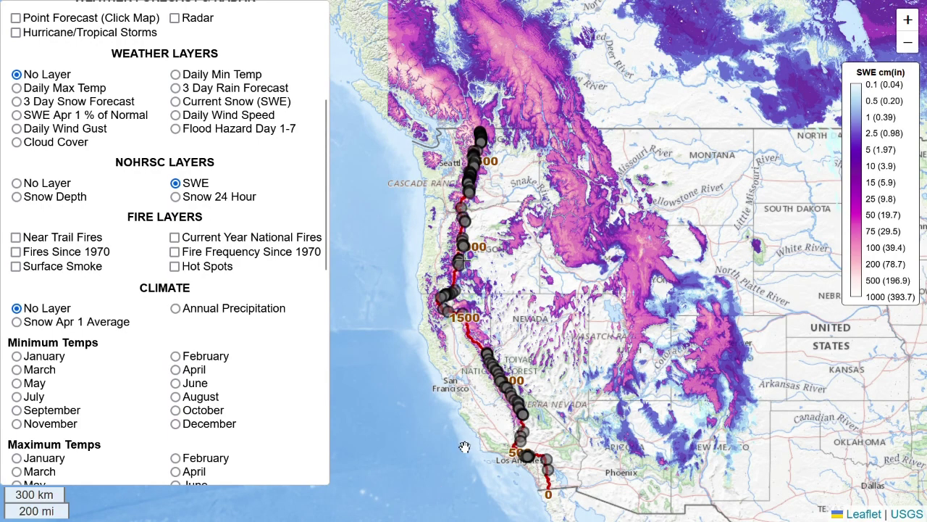
scroll(518, 413, "up", 1)
scroll(493, 416, "up", 1)
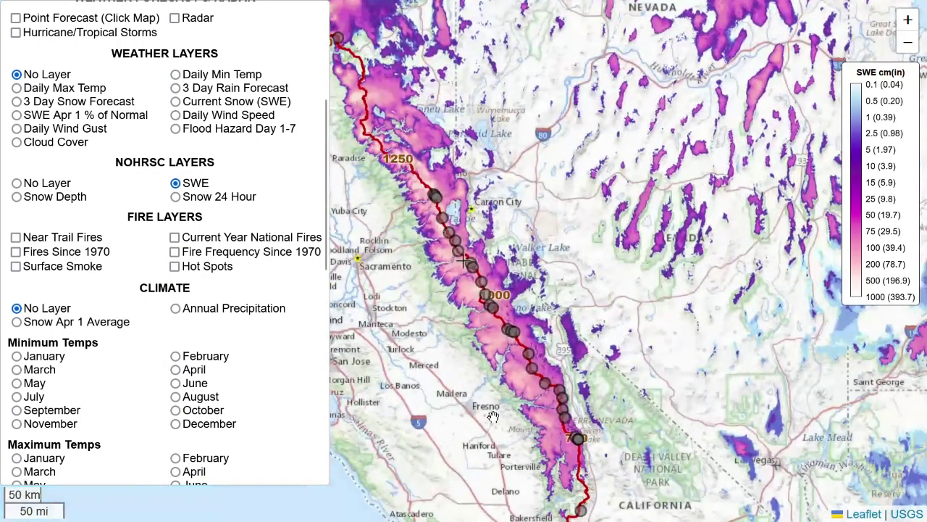
scroll(464, 427, "up", 1)
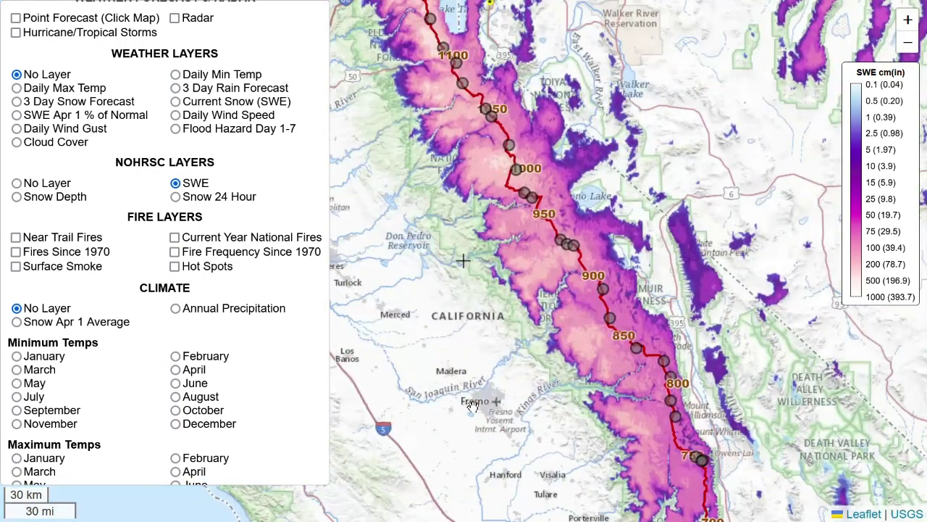
left_click_drag(465, 399, 495, 352)
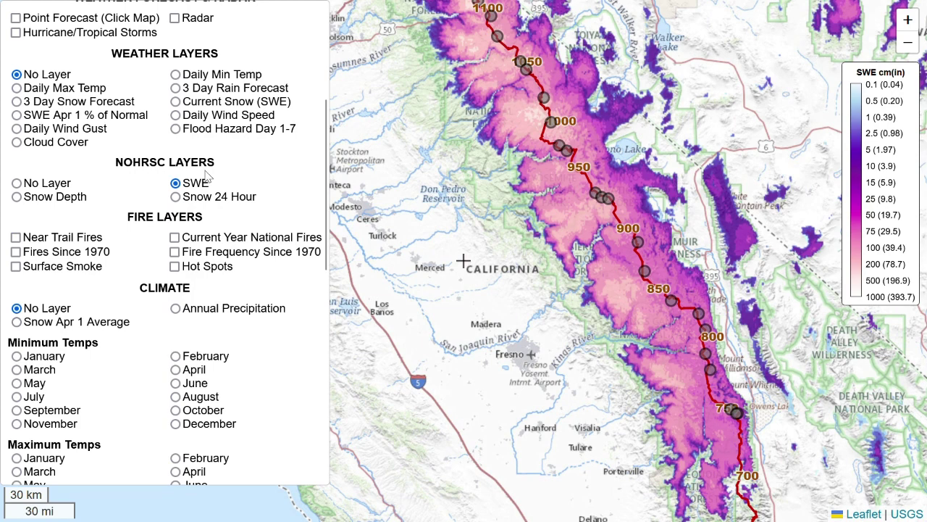
scroll(210, 177, "up", 1)
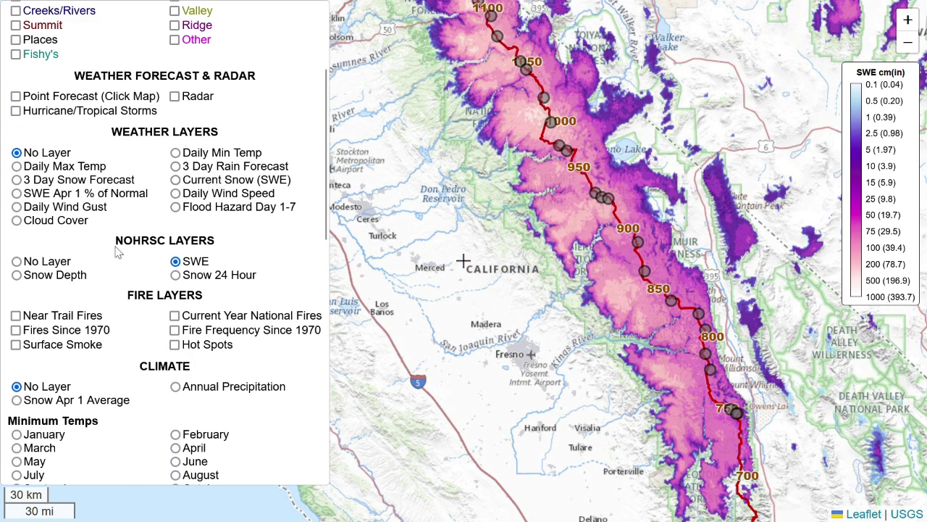
left_click(63, 265)
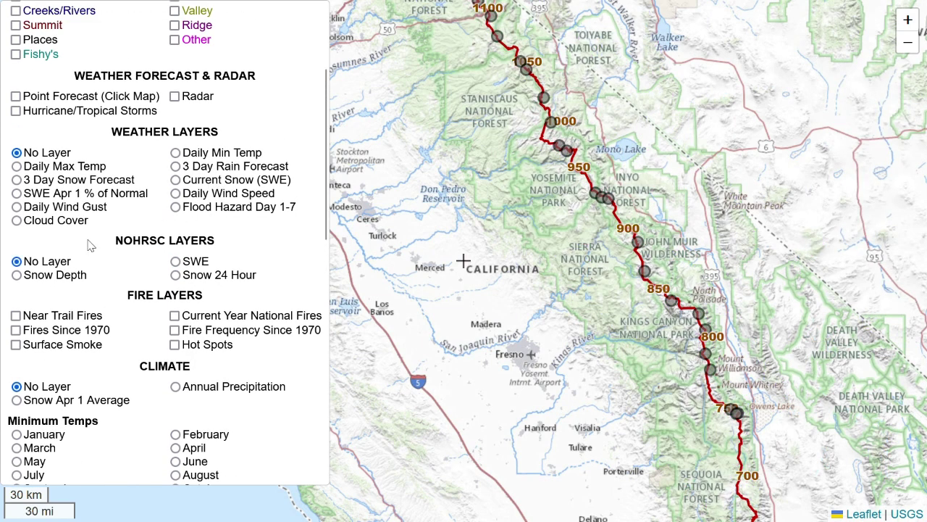
- Show the Current Snow (SWE) weather layer over the same Sierra section and set the weather layers back to No Layer
left_click(201, 183)
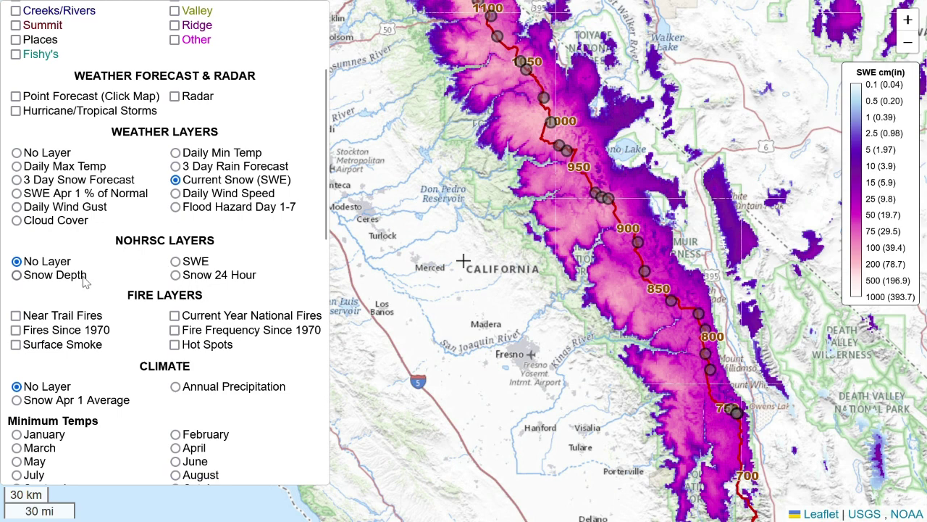
left_click(16, 152)
left_click(55, 124)
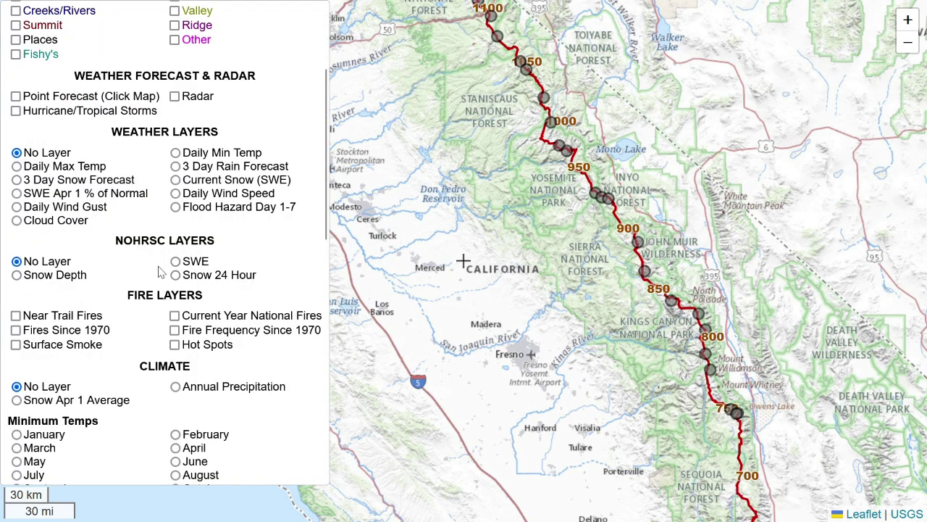
- Turn on Near Trail Fires and look for fires along the trail from the Sierra south to San Diego County
scroll(140, 329, "down", 3)
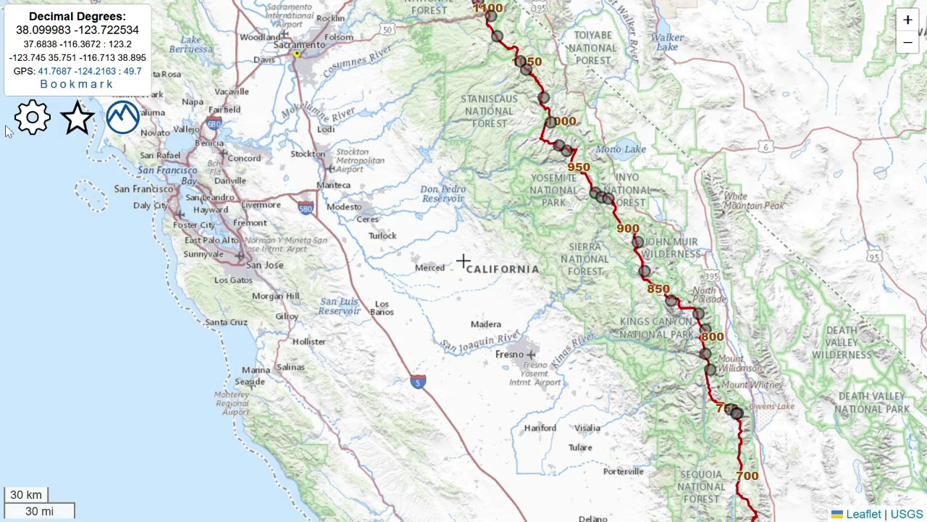
mouse_move(21, 129)
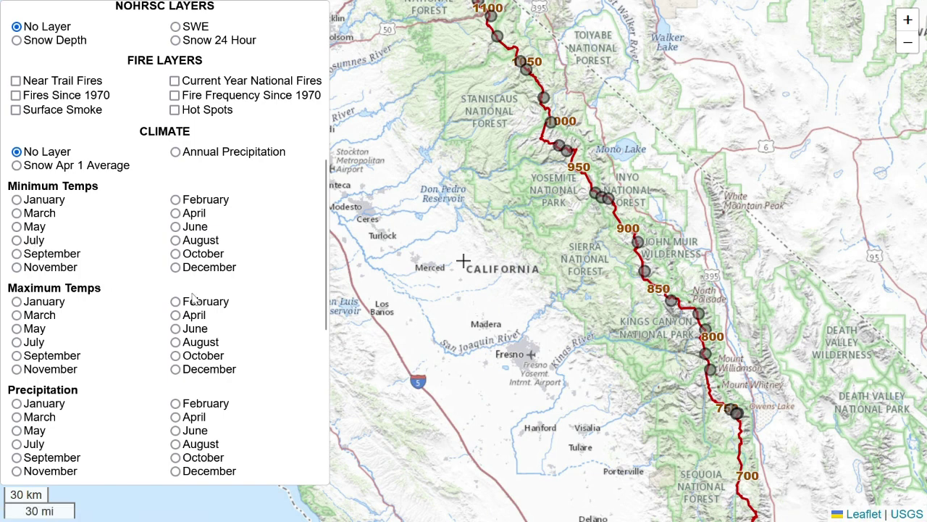
scroll(194, 293, "up", 3)
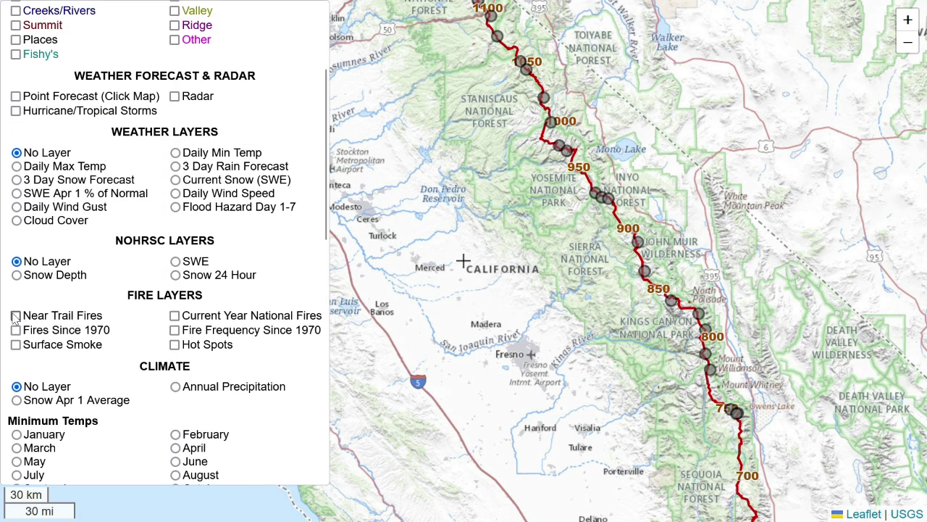
left_click(15, 315)
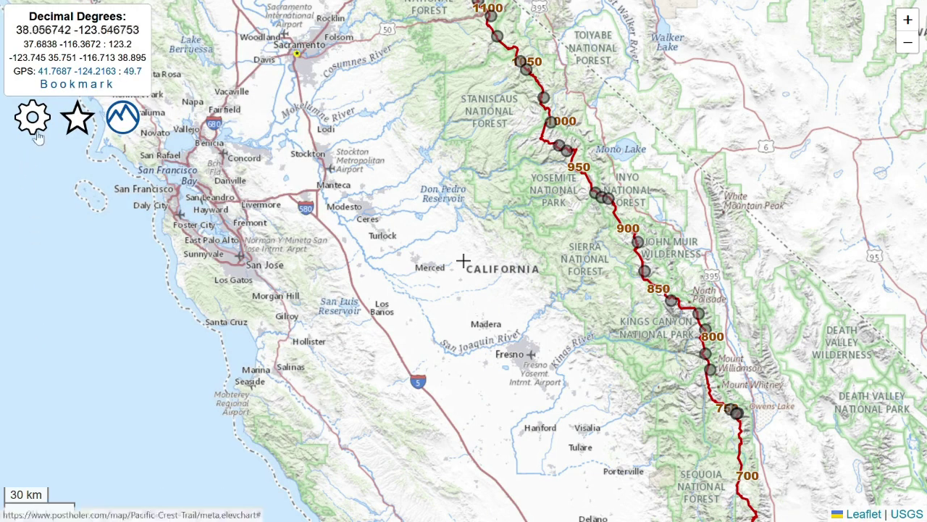
mouse_move(38, 138)
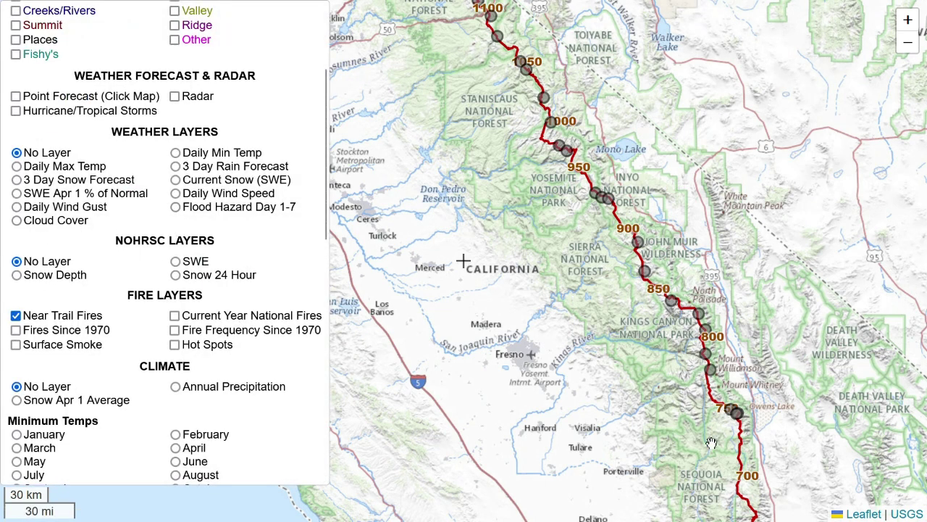
left_click_drag(711, 443, 707, 275)
left_click_drag(717, 458, 718, 325)
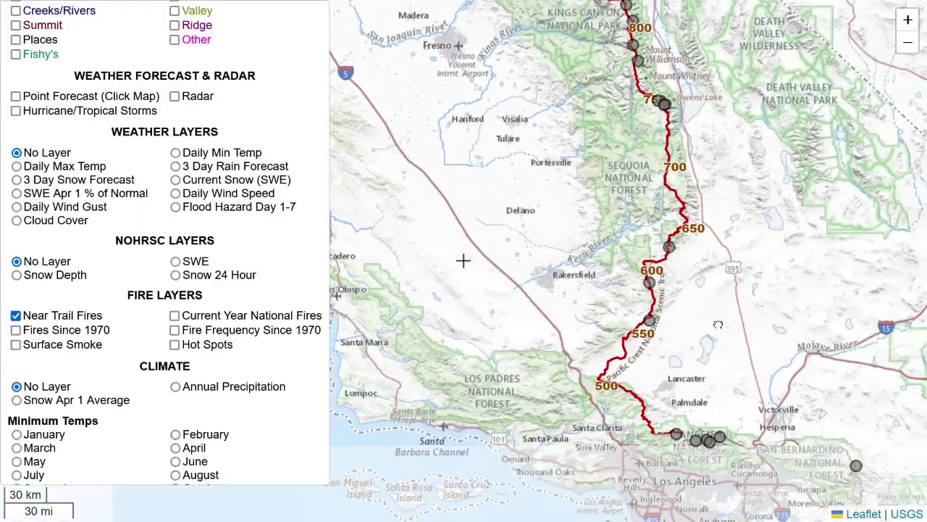
scroll(744, 499, "down", 1)
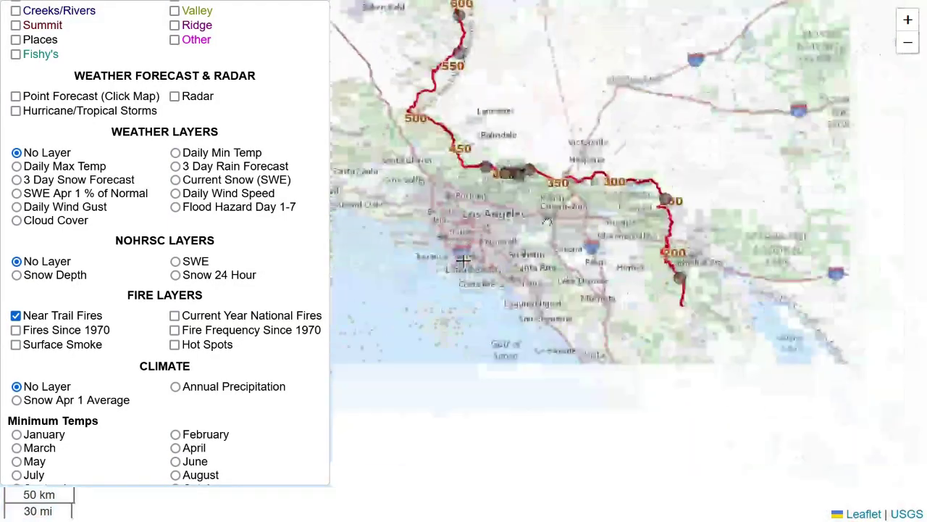
left_click_drag(744, 500, 685, 415)
scroll(685, 415, "up", 1)
scroll(685, 415, "up", 1)
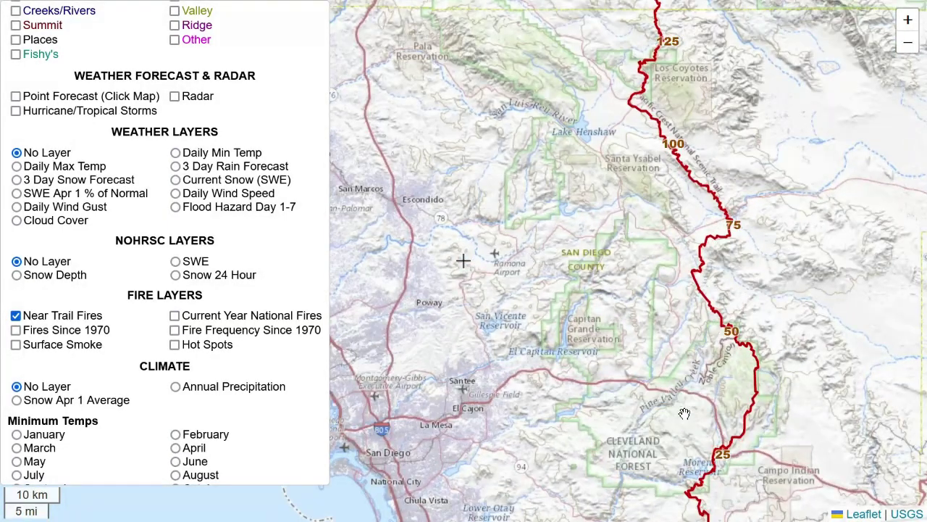
- Follow the trail north from San Diego County to about mile 390 in the San Gabriel Mountains, checking for near-trail fires
scroll(684, 411, "up", 1)
left_click_drag(641, 148, 647, 351)
left_click_drag(607, 129, 585, 358)
left_click_drag(621, 102, 539, 318)
left_click_drag(543, 69, 662, 341)
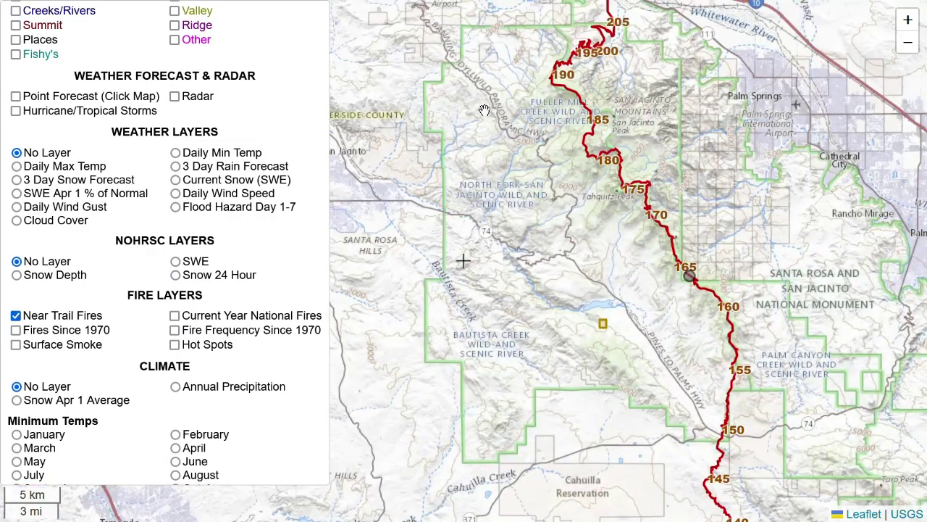
left_click_drag(485, 119, 486, 359)
left_click_drag(558, 110, 539, 353)
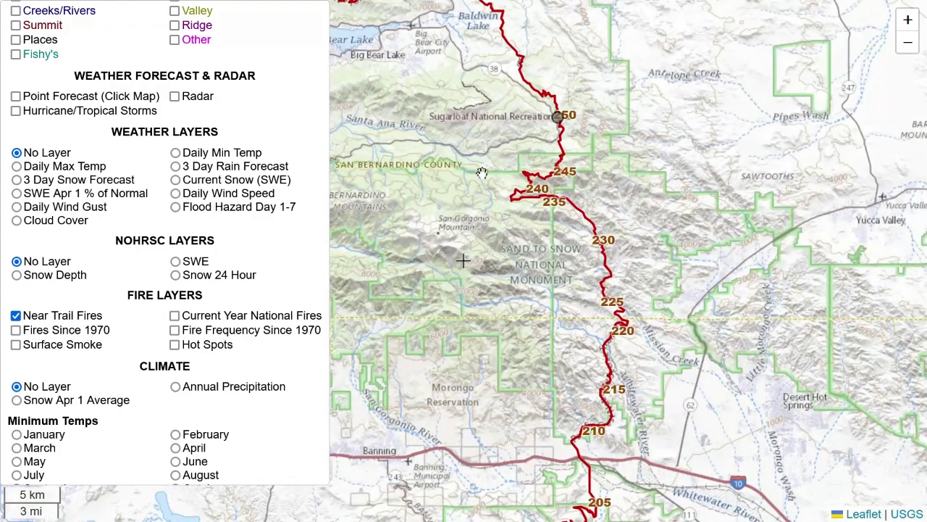
left_click_drag(368, 64, 696, 380)
left_click_drag(602, 256, 874, 237)
left_click_drag(509, 401, 758, 428)
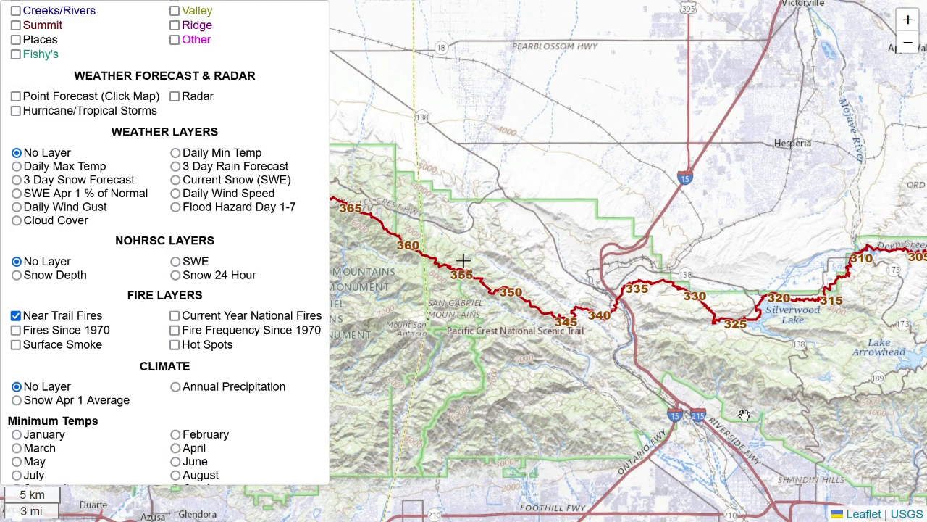
left_click_drag(540, 219, 745, 308)
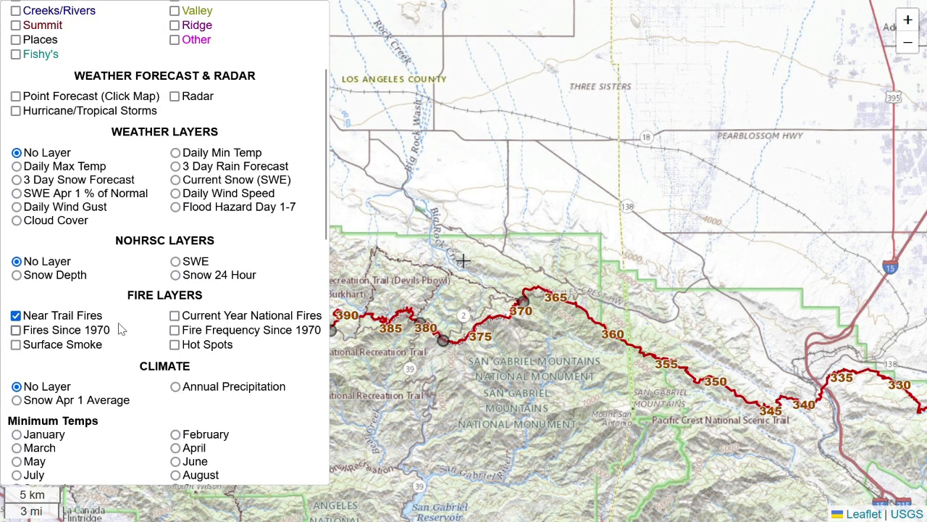
- Replace Near Trail Fires with Fire Frequency Since 1970 and view it from the San Gabriel Mountains to the San Jacinto Mountains
left_click(222, 335)
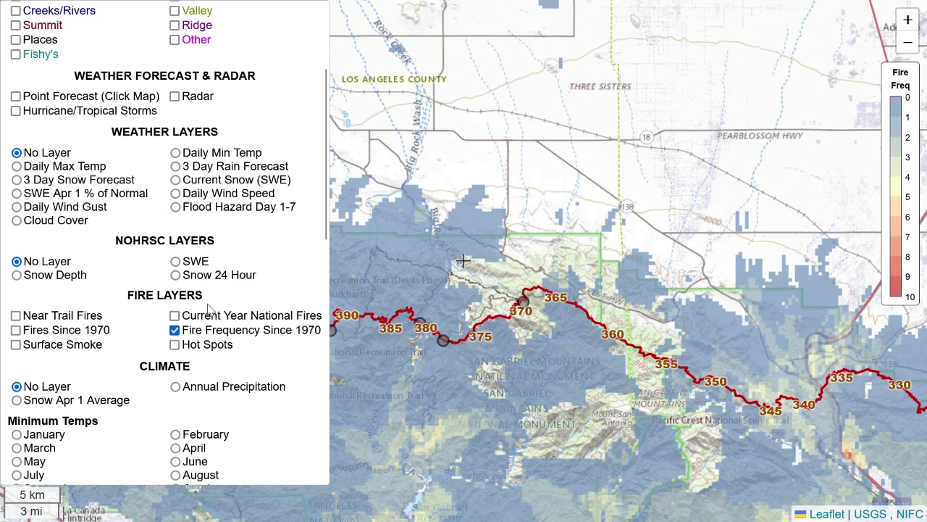
scroll(481, 350, "down", 1)
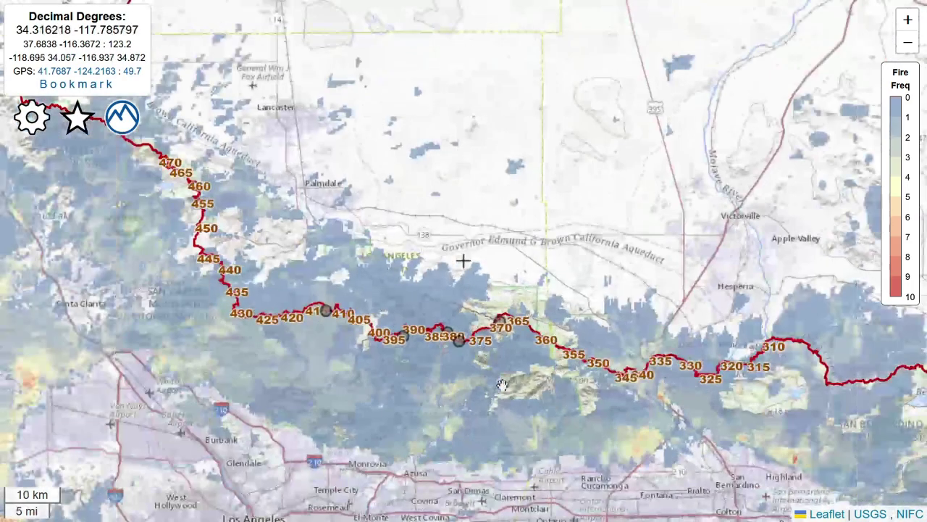
left_click_drag(681, 433, 380, 250)
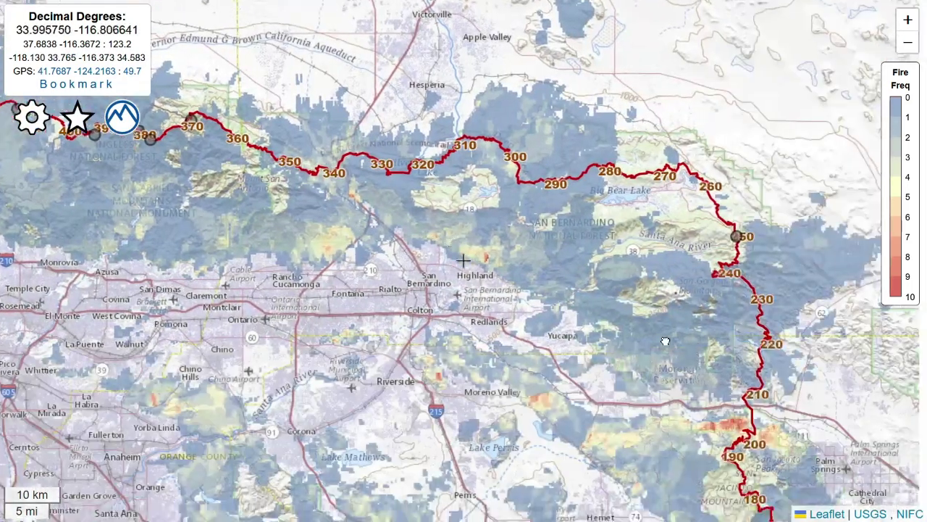
mouse_move(676, 469)
left_mouse_down()
mouse_move(501, 360)
mouse_move(555, 274)
left_mouse_up()
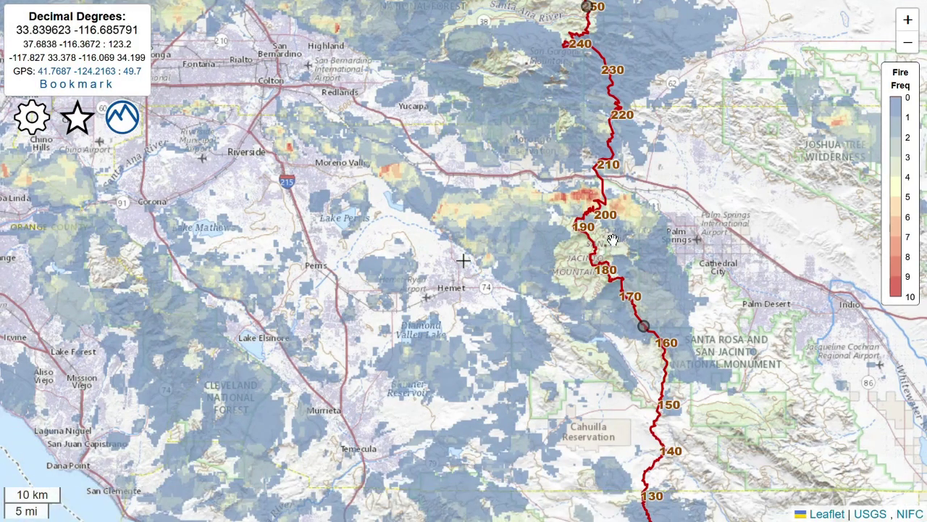
- Examine the fire frequency colours around trail miles 190 to 210 near Banning and west toward Beaumont and Moreno Valley
scroll(608, 234, "up", 1)
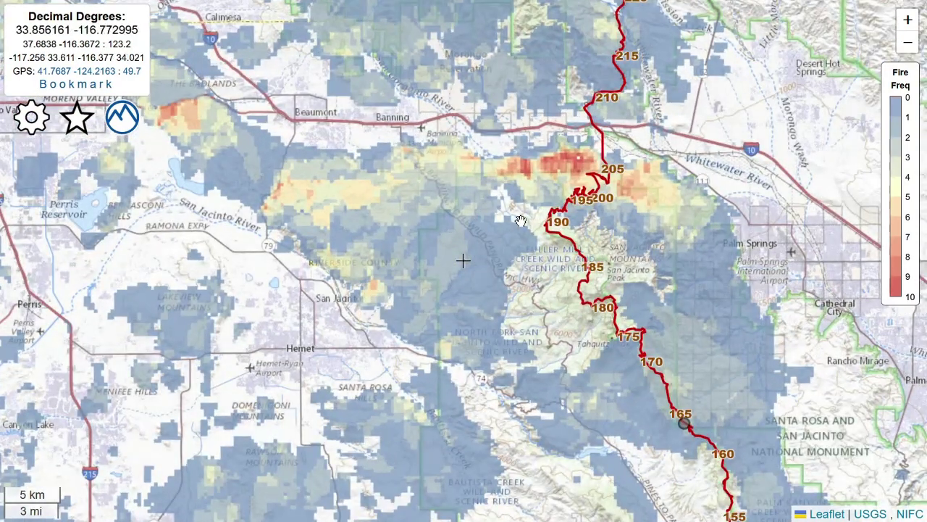
scroll(518, 213, "up", 1)
left_click_drag(704, 249, 634, 321)
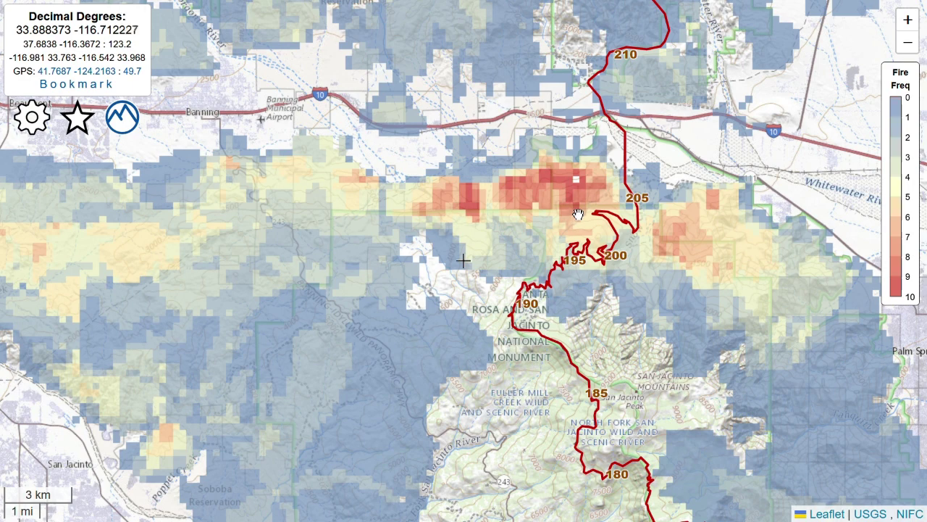
scroll(577, 214, "down", 1)
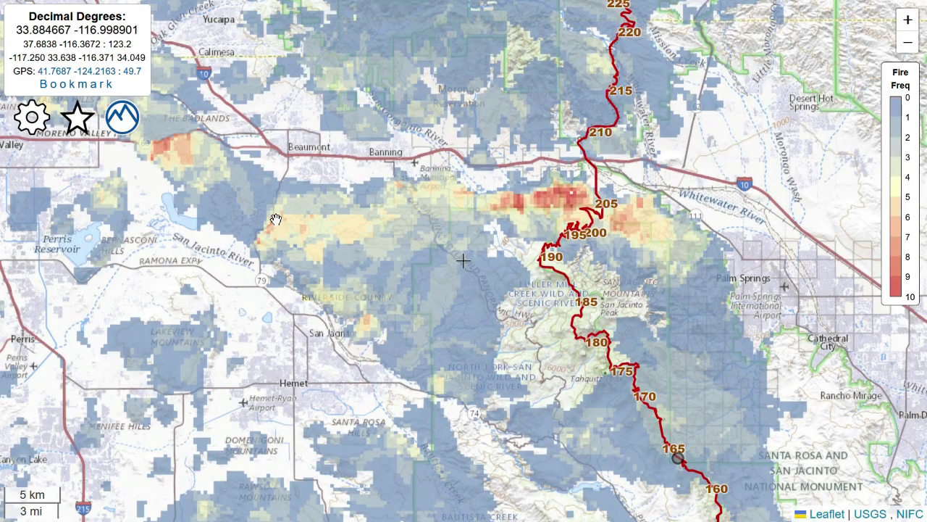
left_click_drag(275, 219, 546, 277)
scroll(546, 279, "down", 1)
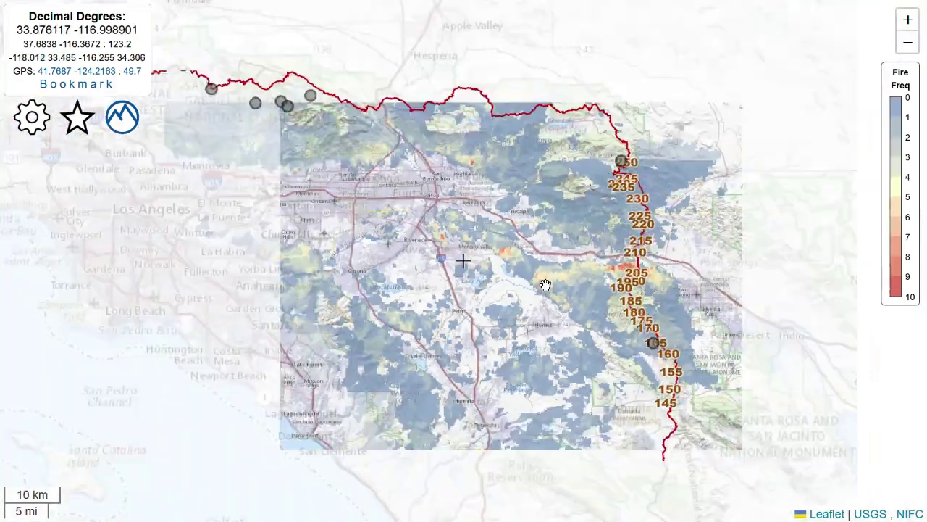
- Survey the fire frequency colours along the trail from San Diego County north past the Los Angeles area to about mile 575
scroll(545, 284, "down", 1)
left_click_drag(507, 403, 547, 264)
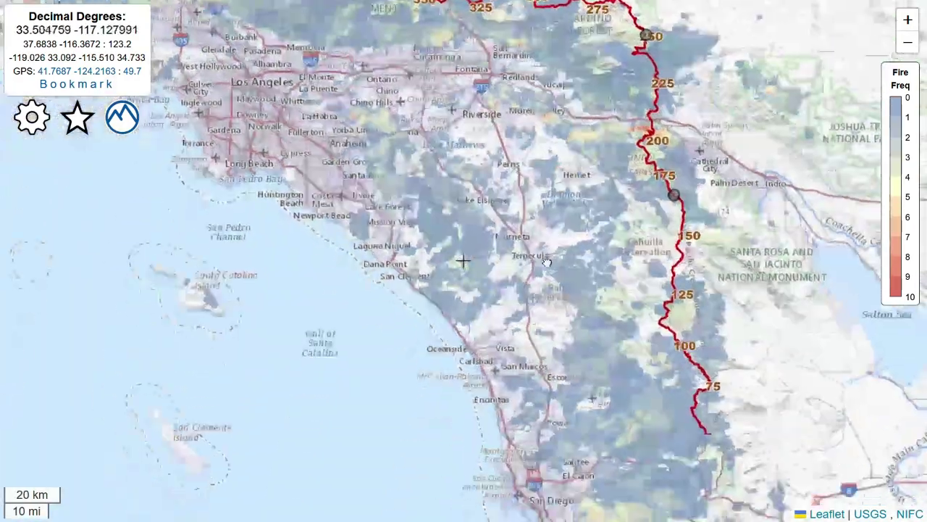
left_click_drag(550, 177, 572, 384)
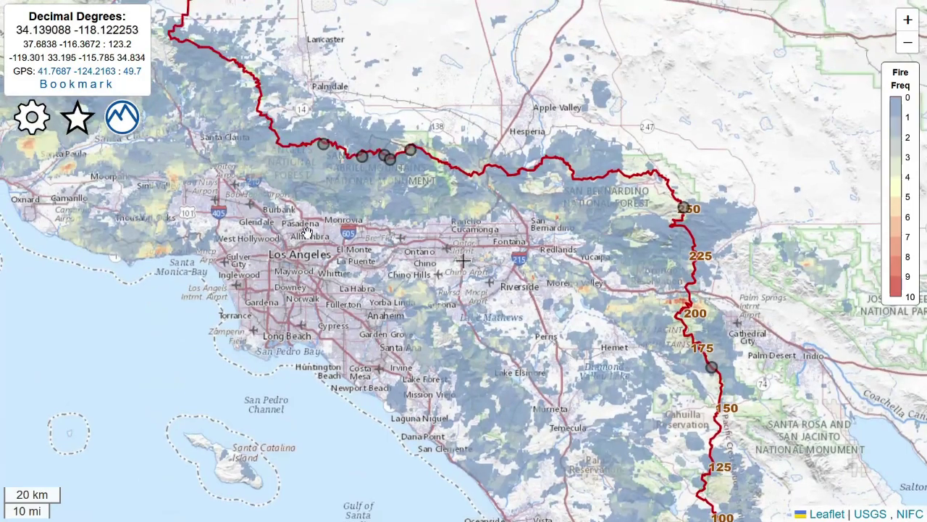
left_click_drag(306, 230, 516, 370)
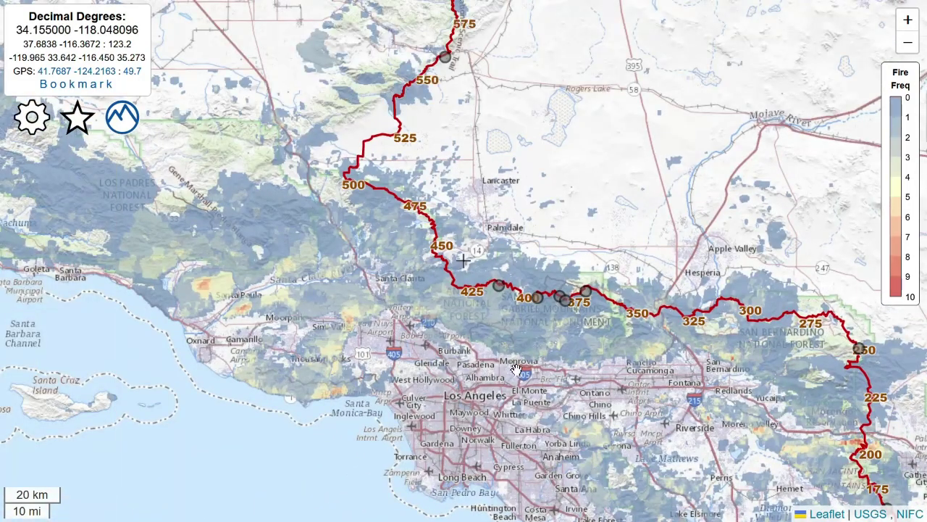
- Examine fire frequency along the trail through the San Gabriel Mountains and east across the San Bernardino Mountains to the San Jacinto Mountains
scroll(536, 328, "up", 1)
scroll(413, 277, "up", 1)
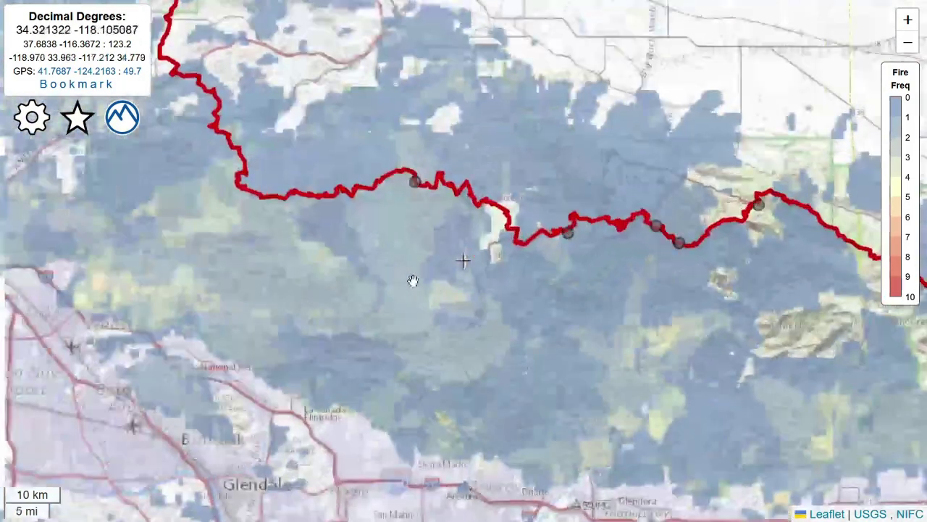
scroll(708, 296, "down", 1)
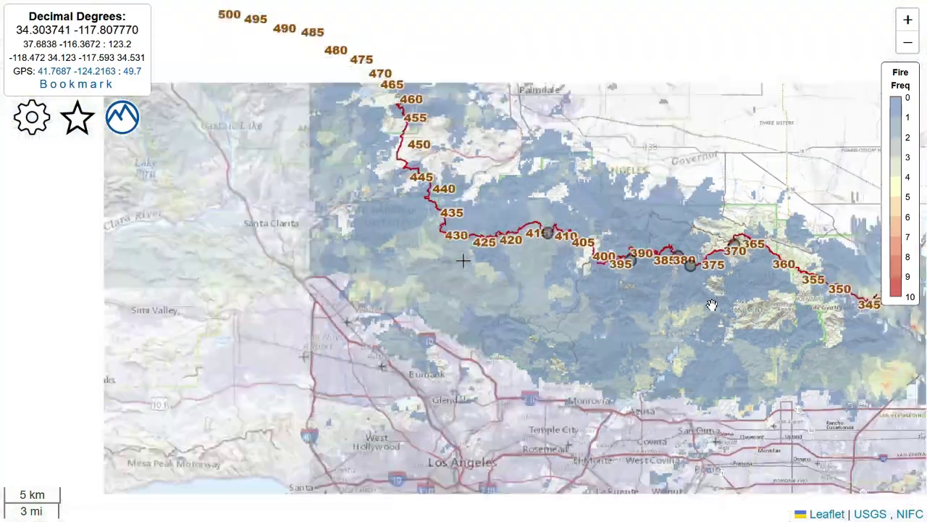
left_click_drag(507, 280, 342, 229)
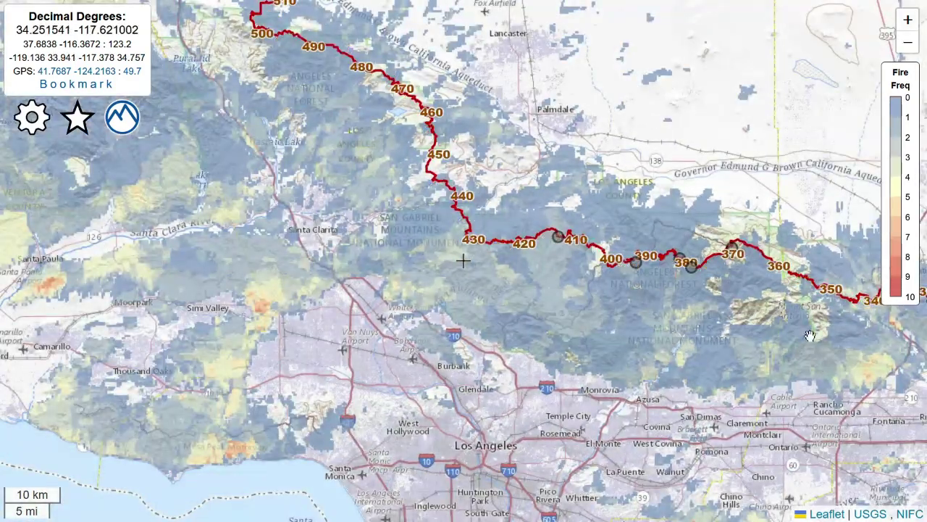
left_click_drag(588, 300, 536, 279)
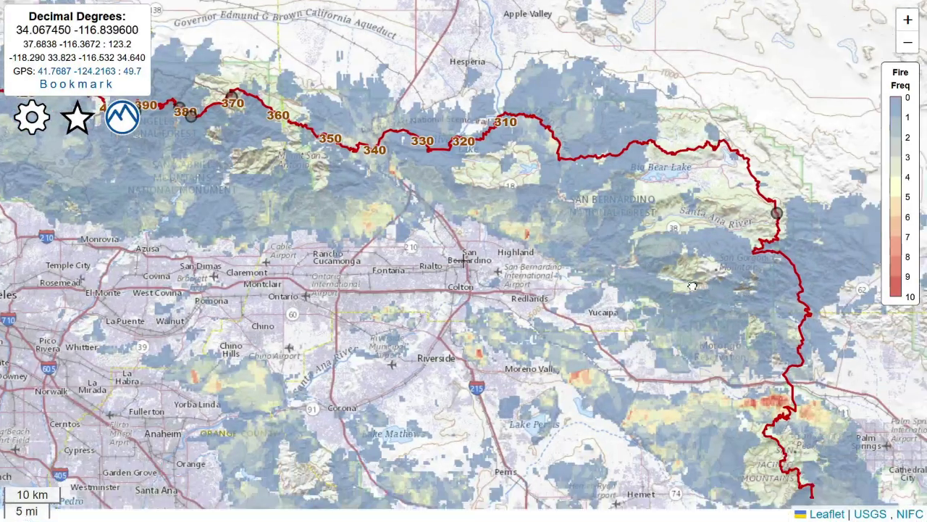
left_click_drag(692, 286, 599, 244)
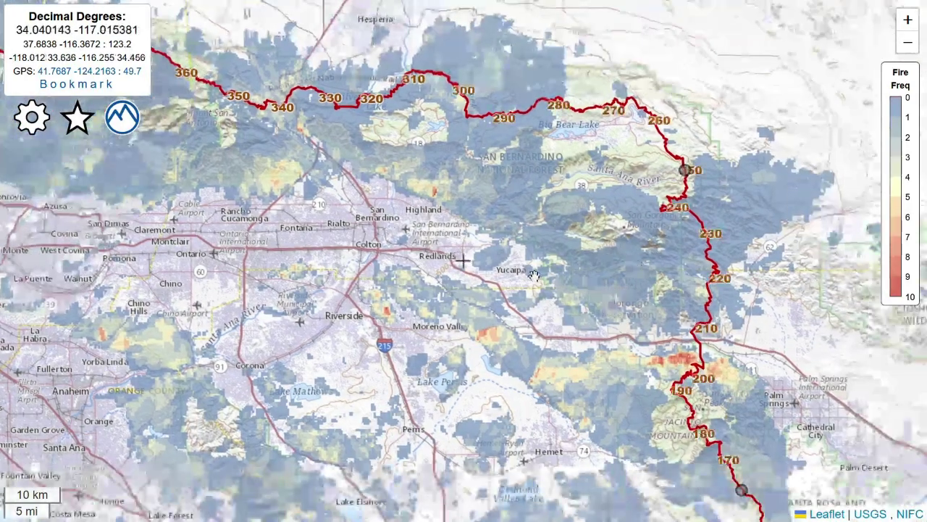
- Replace the Fire Frequency Since 1970 layer with the Hot Spots fire layer
left_click(32, 117)
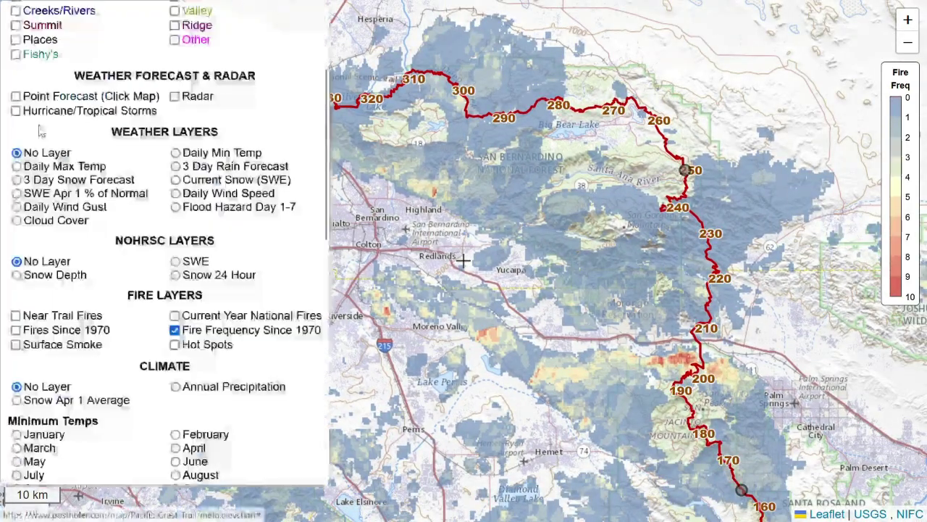
left_click(176, 331)
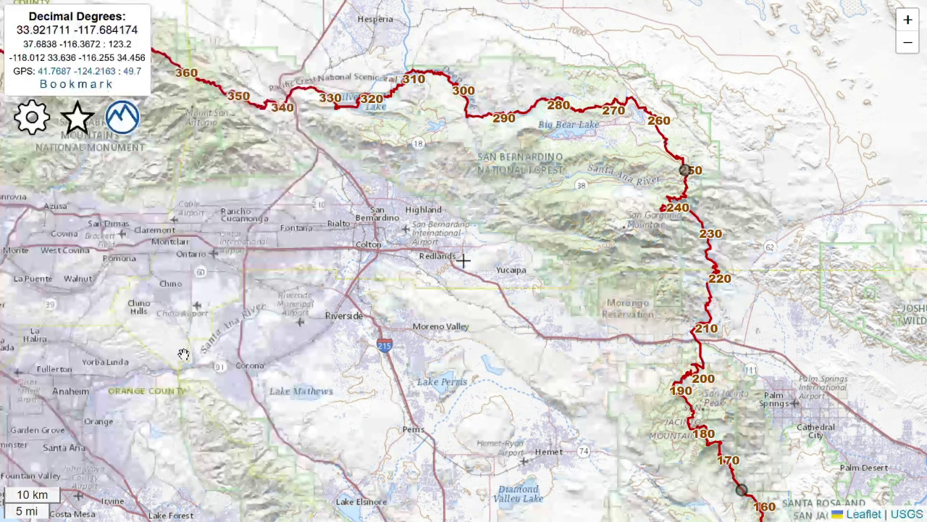
left_click(33, 120)
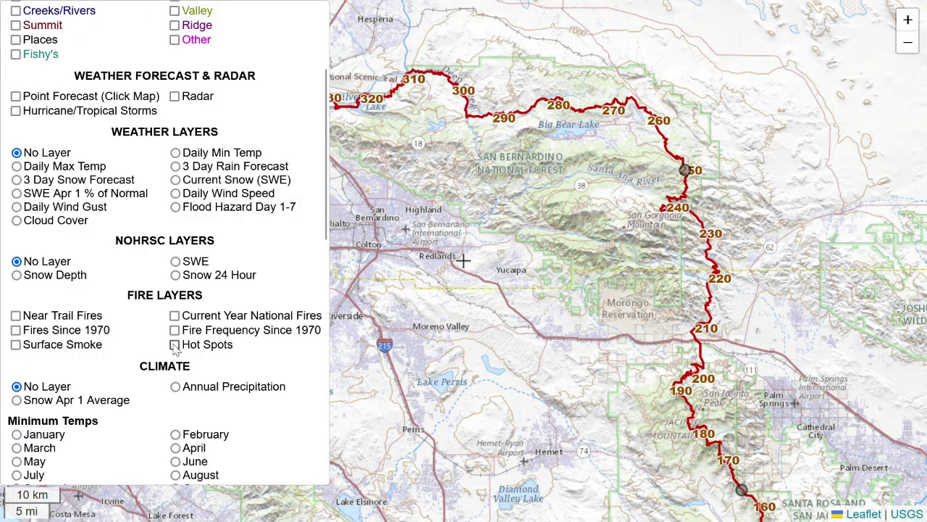
left_click(175, 345)
- Add the Surface Smoke layer and inspect the smoke concentrations along the northern California coast between Eureka and San Francisco
left_click(32, 119)
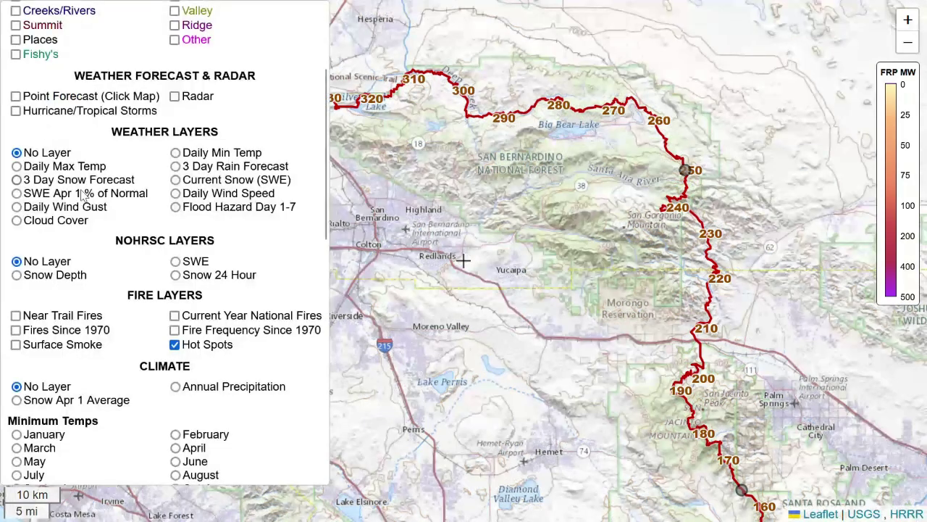
left_click(16, 345)
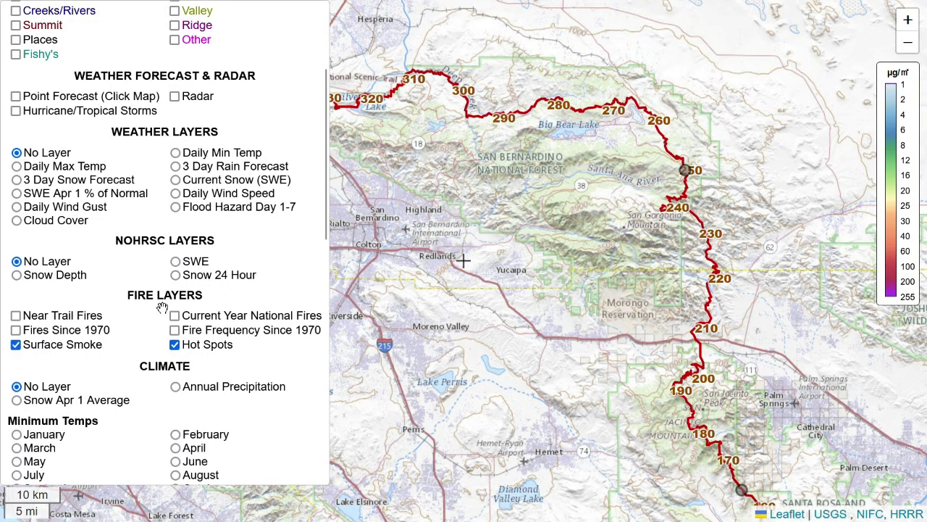
scroll(378, 302, "down", 3)
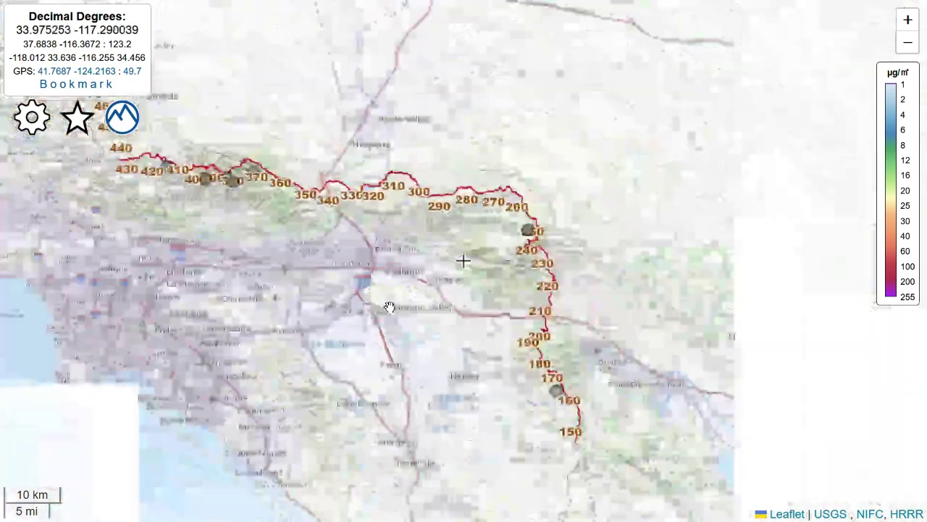
scroll(395, 347, "down", 2)
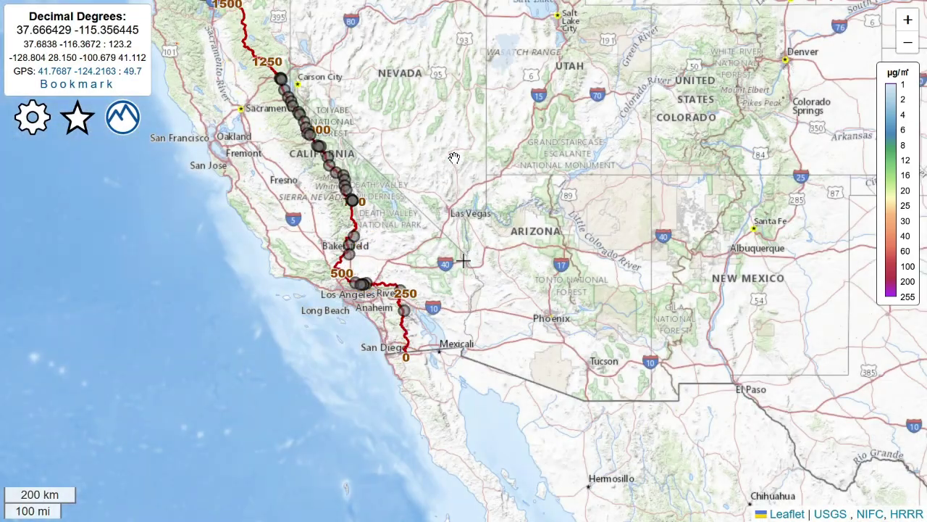
scroll(443, 156, "down", 2)
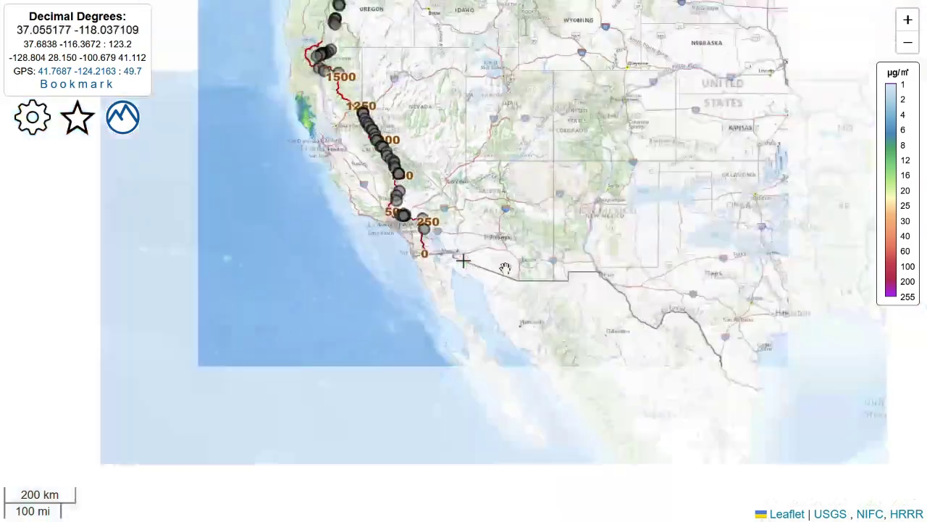
left_click_drag(338, 145, 415, 236)
scroll(414, 235, "up", 1)
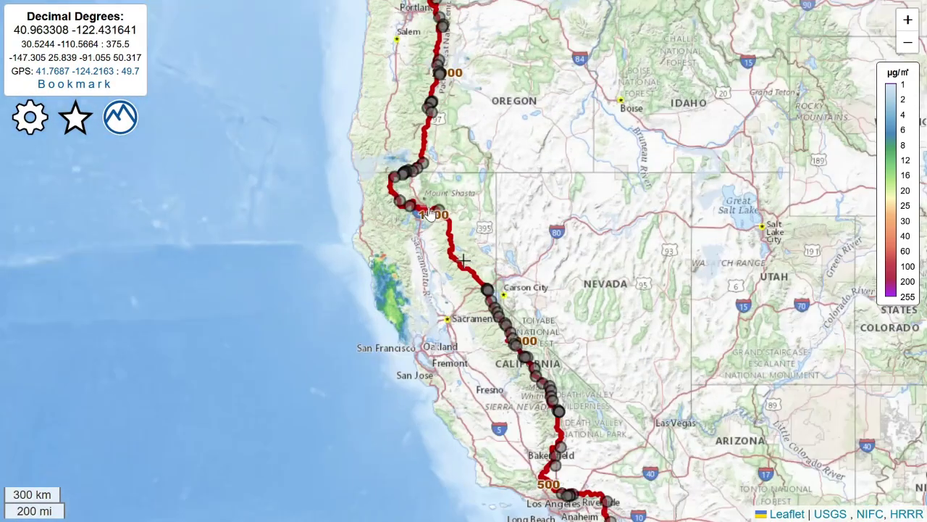
scroll(402, 280, "up", 1)
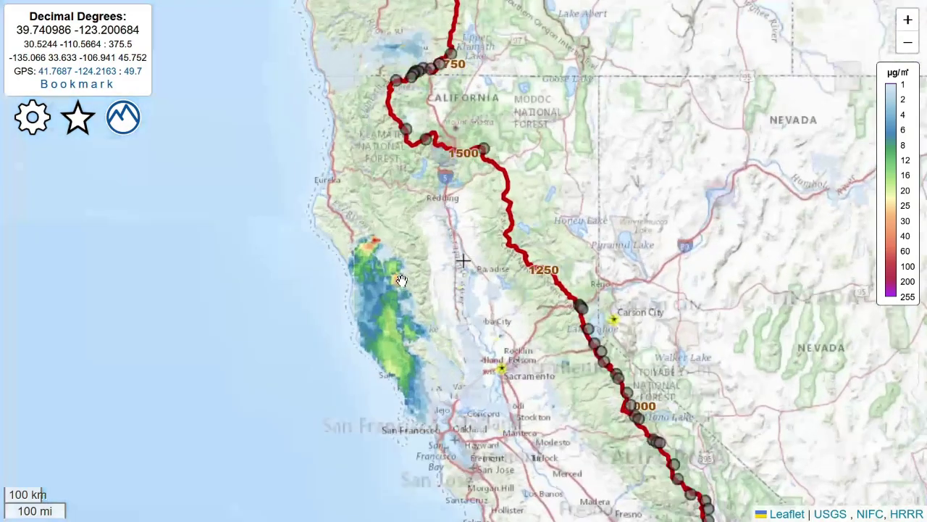
scroll(412, 283, "up", 1)
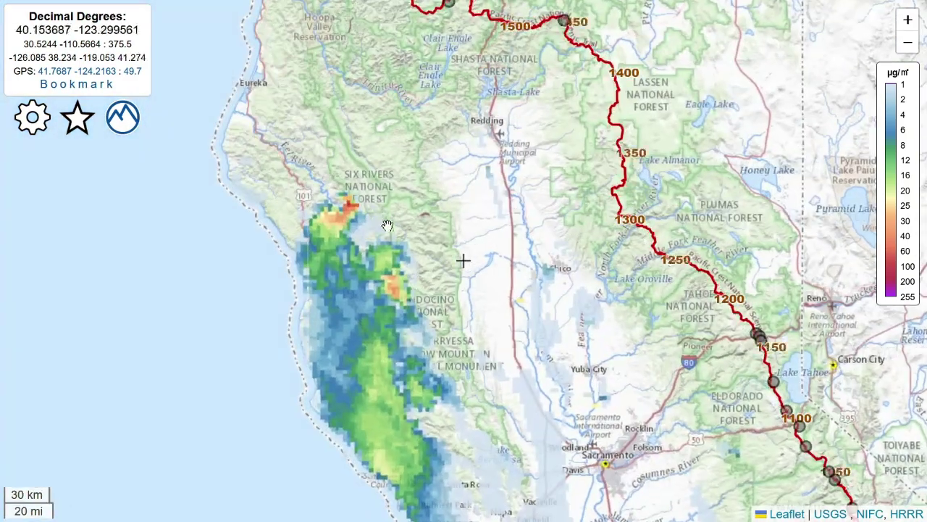
scroll(385, 243, "down", 1)
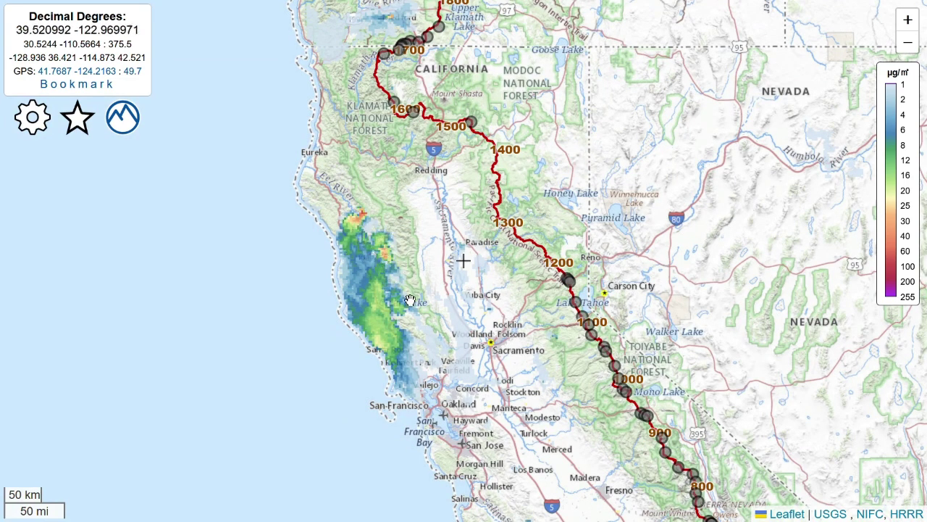
- Check surface smoke along the trail north through Oregon and Washington and back south to northern California
left_click_drag(625, 188, 469, 431)
left_click_drag(548, 180, 464, 380)
left_click_drag(649, 161, 554, 391)
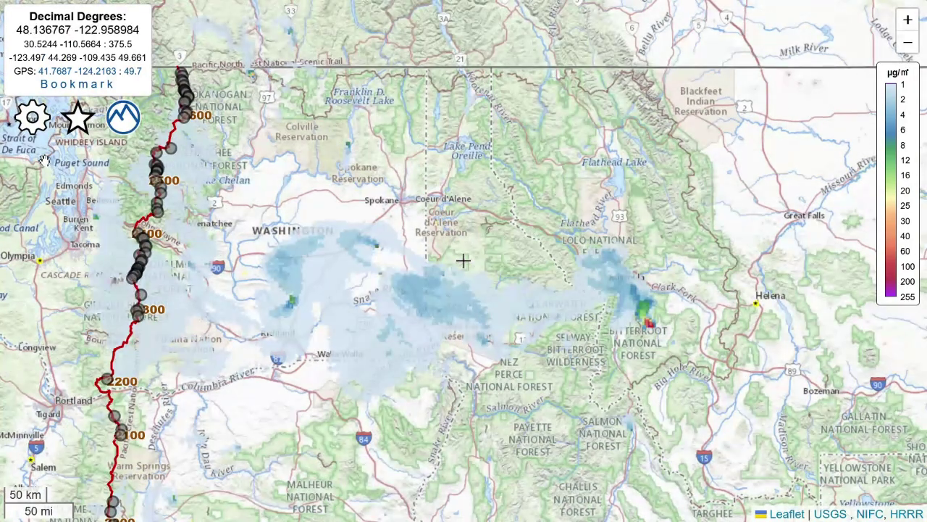
left_click_drag(107, 289, 177, 253)
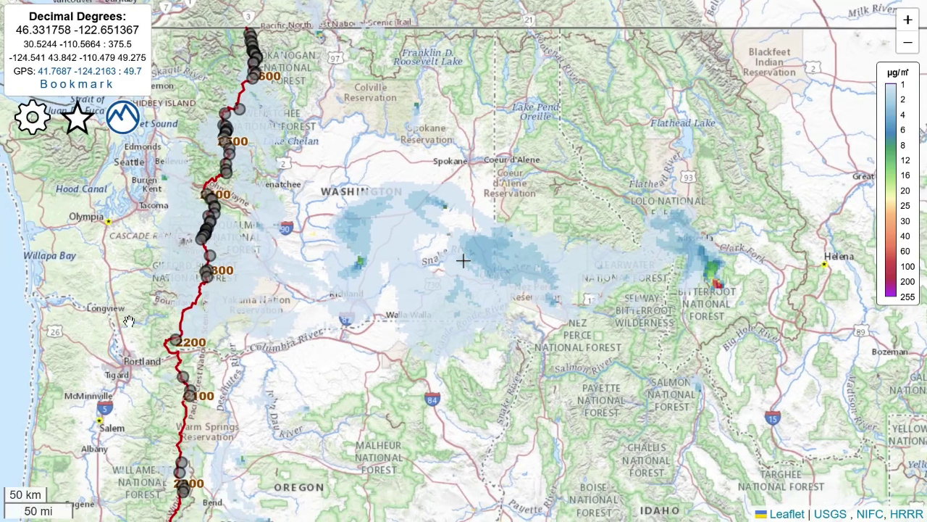
left_click_drag(227, 442, 427, 313)
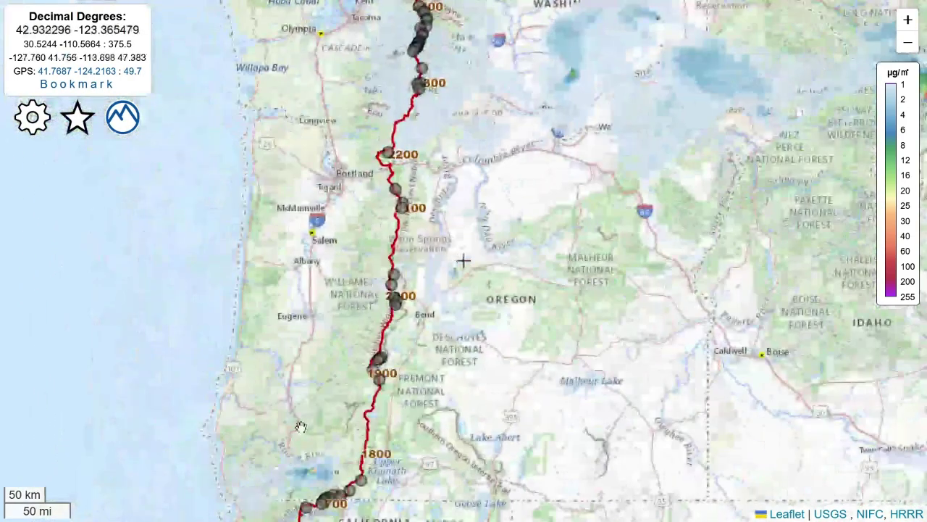
left_click_drag(308, 423, 366, 308)
left_click_drag(565, 418, 603, 243)
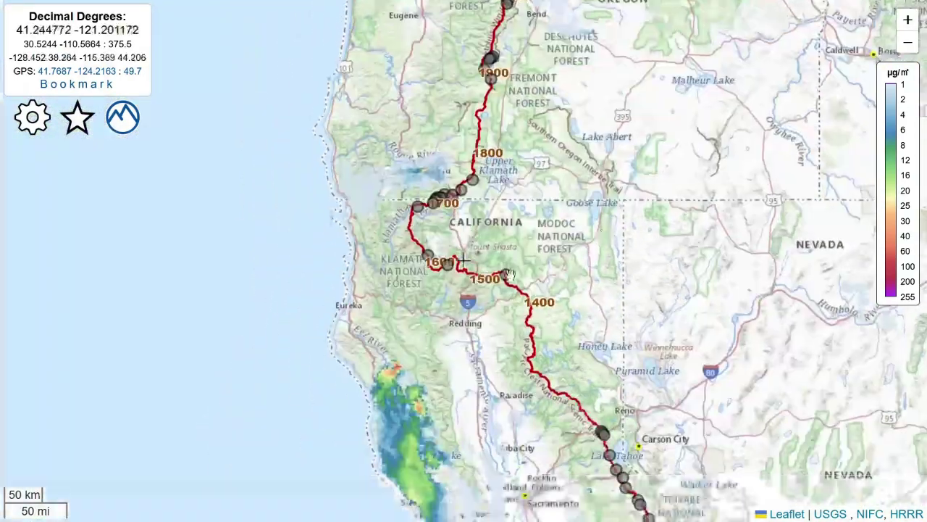
- Turn off Surface Smoke and show the Annual Precipitation climate layer
left_click(54, 124)
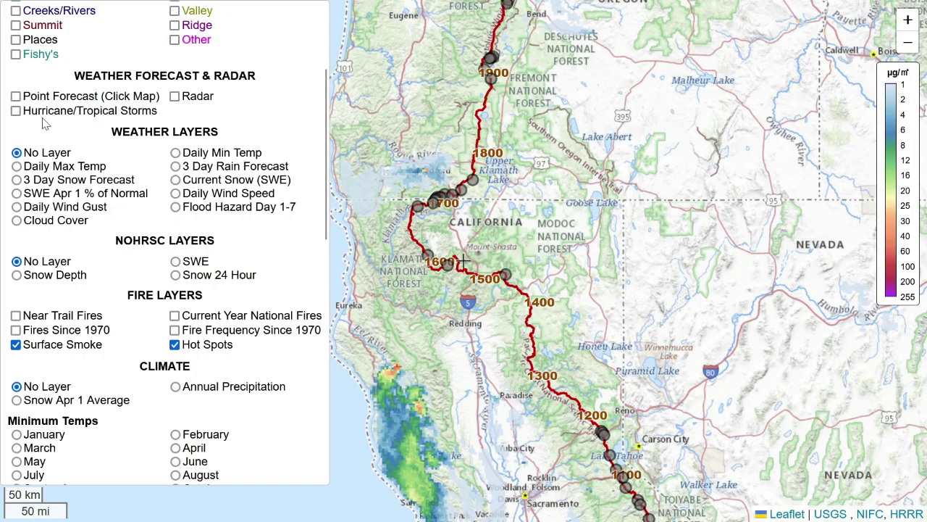
scroll(194, 373, "down", 1)
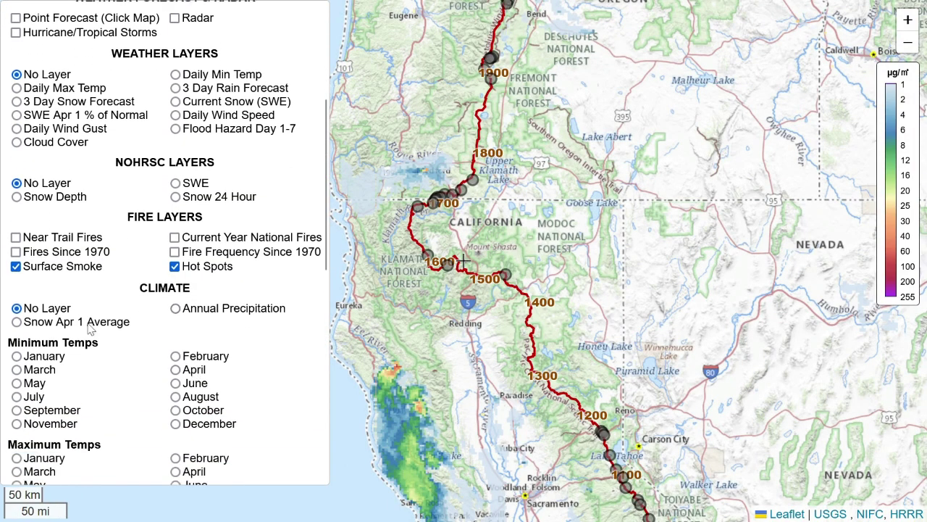
left_click(42, 268)
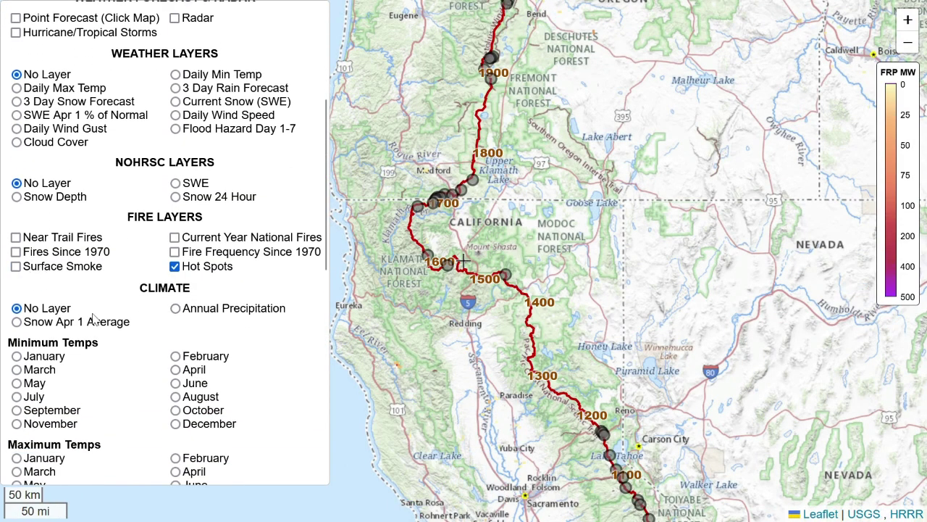
scroll(124, 314, "down", 1)
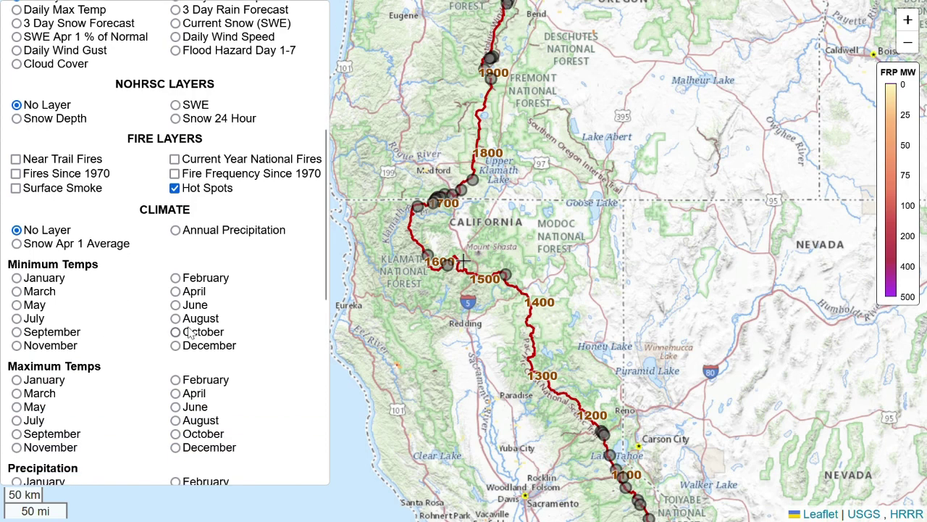
left_click(197, 232)
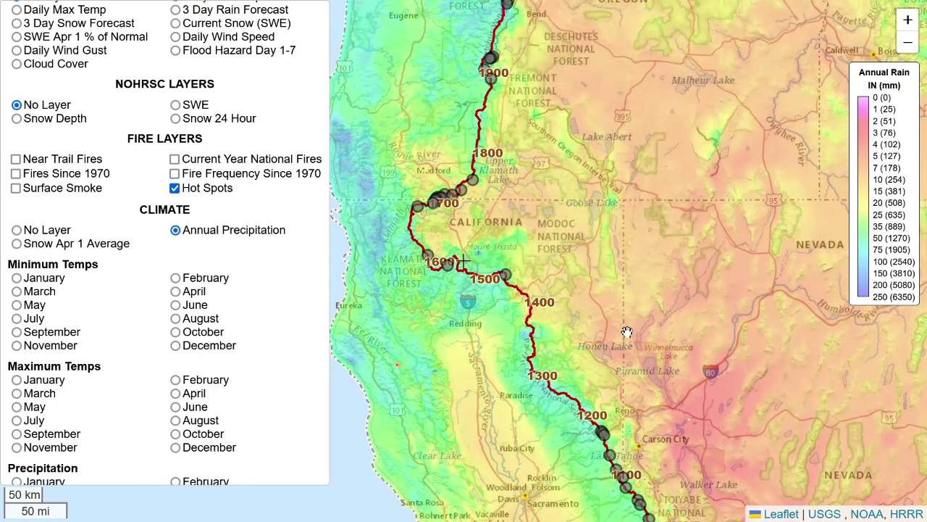
- Examine annual precipitation along the trail from southern California north to Washington, including the Olympic Peninsula
scroll(627, 331, "down", 1)
left_click_drag(710, 419, 613, 246)
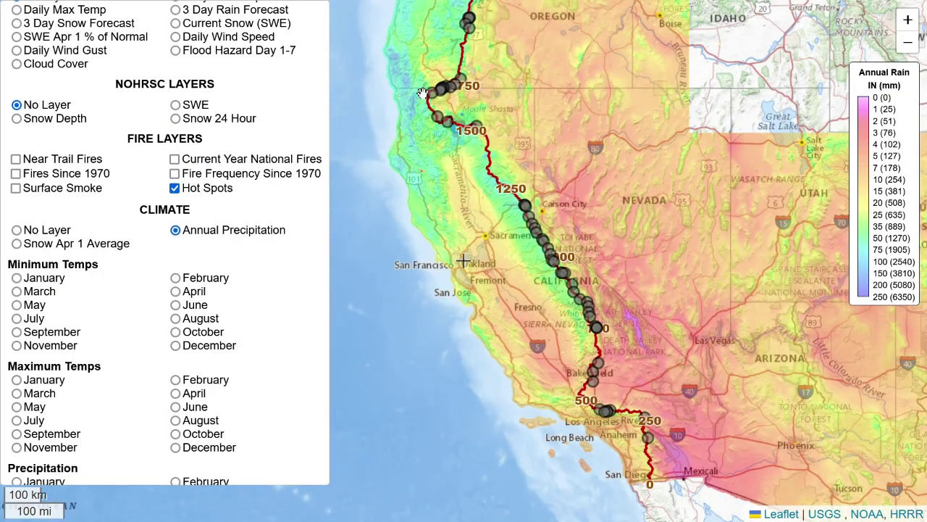
left_click_drag(519, 100, 519, 310)
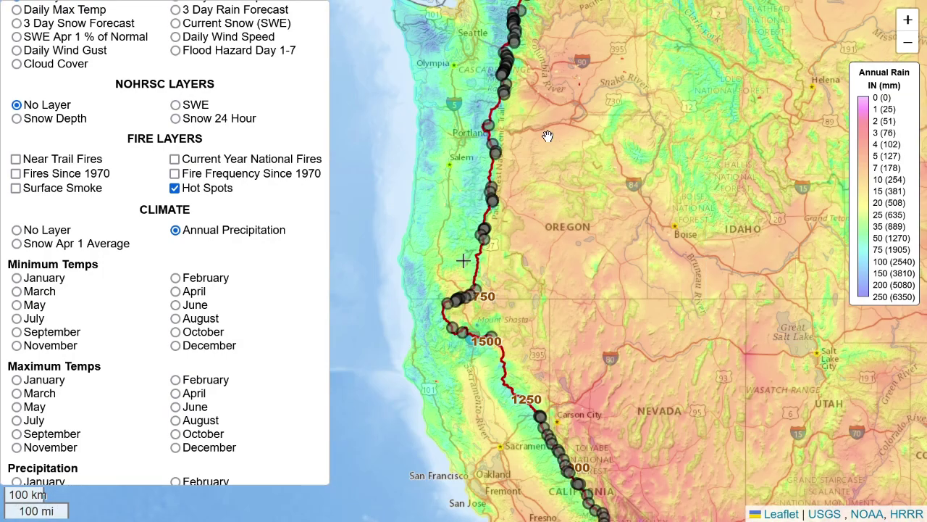
left_click_drag(412, 42, 404, 191)
scroll(406, 196, "up", 1)
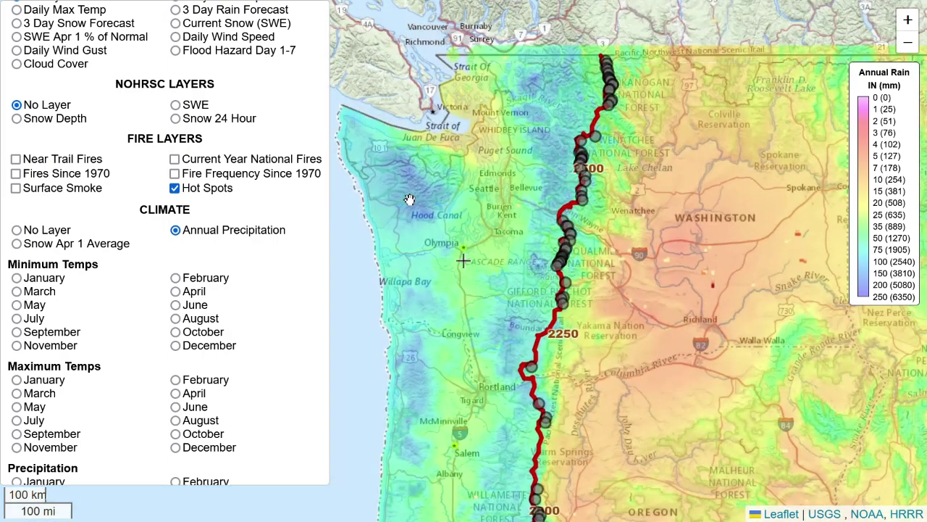
scroll(425, 205, "up", 1)
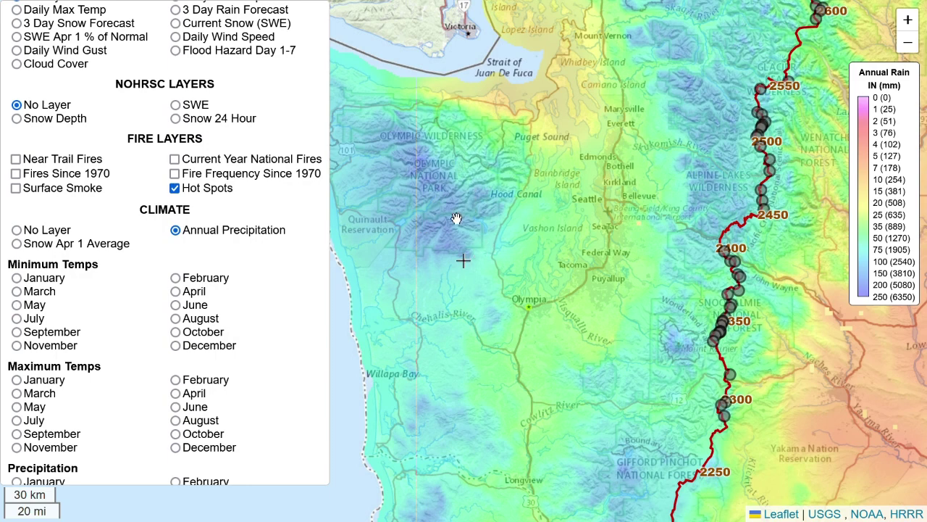
scroll(673, 247, "down", 1)
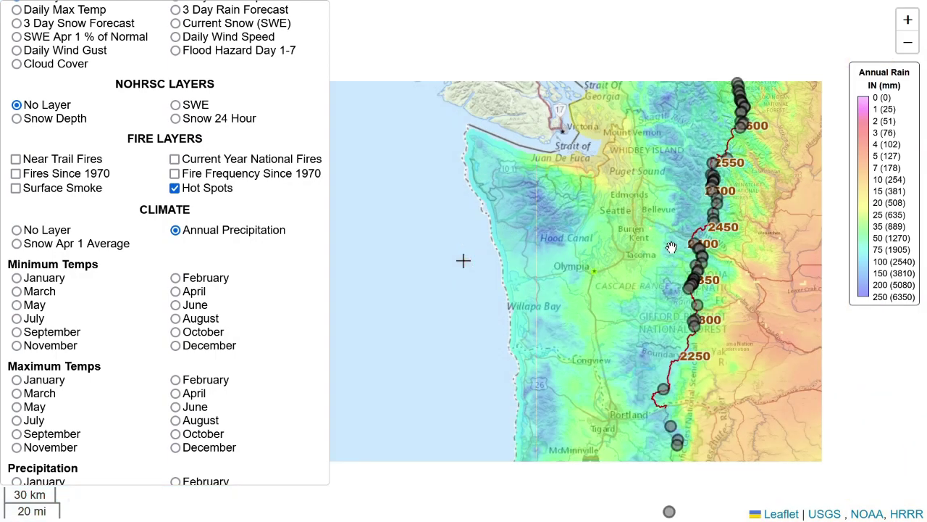
- Set the climate layer to No Layer and review the monthly temperature and precipitation options
left_click(58, 235)
scroll(203, 332, "down", 2)
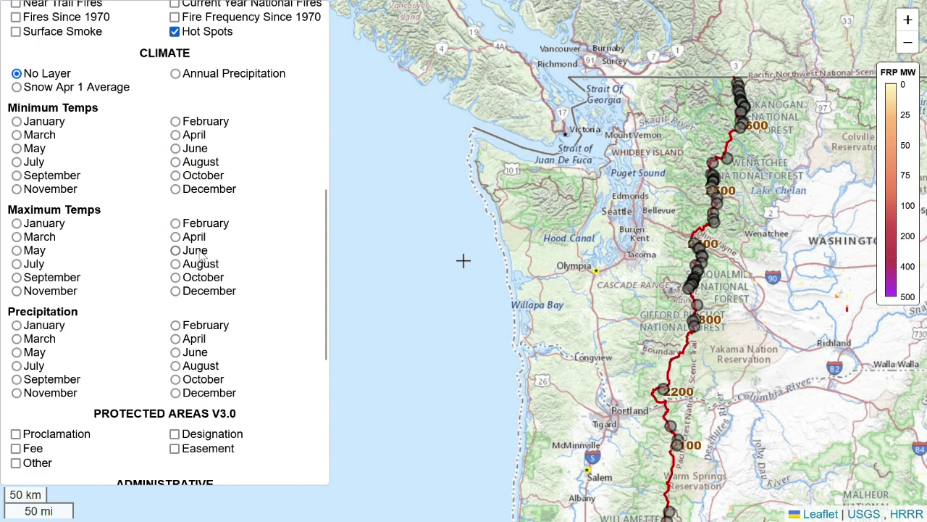
- Show the May maximum temperature layer and examine it along the trail from Washington south to southern California
left_click(36, 253)
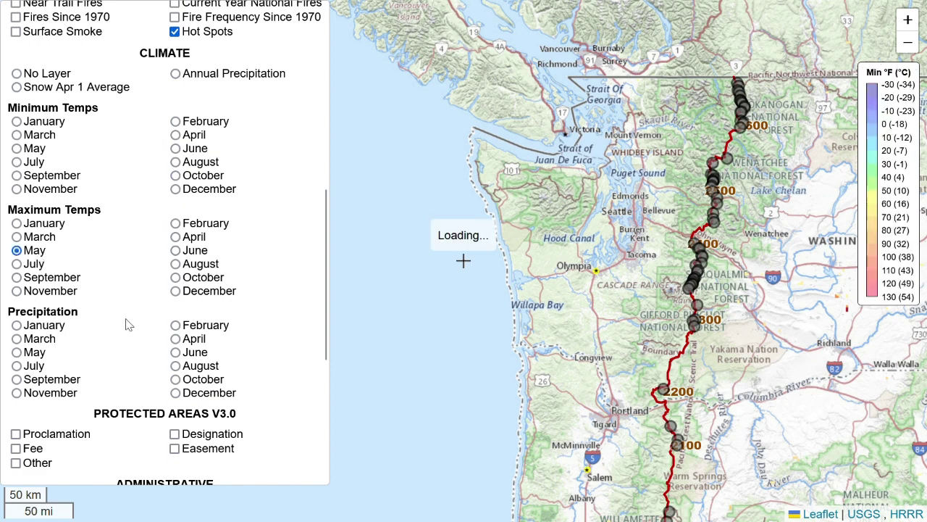
left_click_drag(607, 483, 593, 255)
left_click_drag(716, 481, 723, 433)
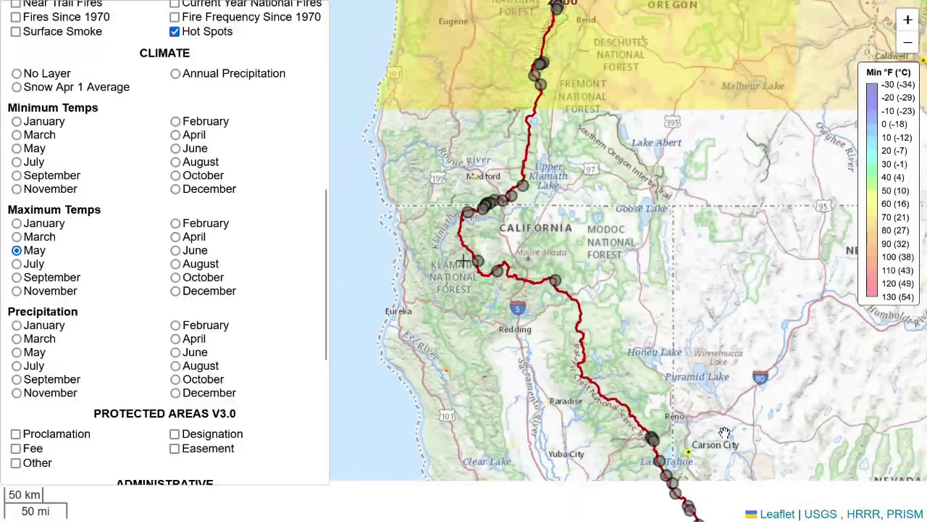
left_click_drag(592, 481, 421, 139)
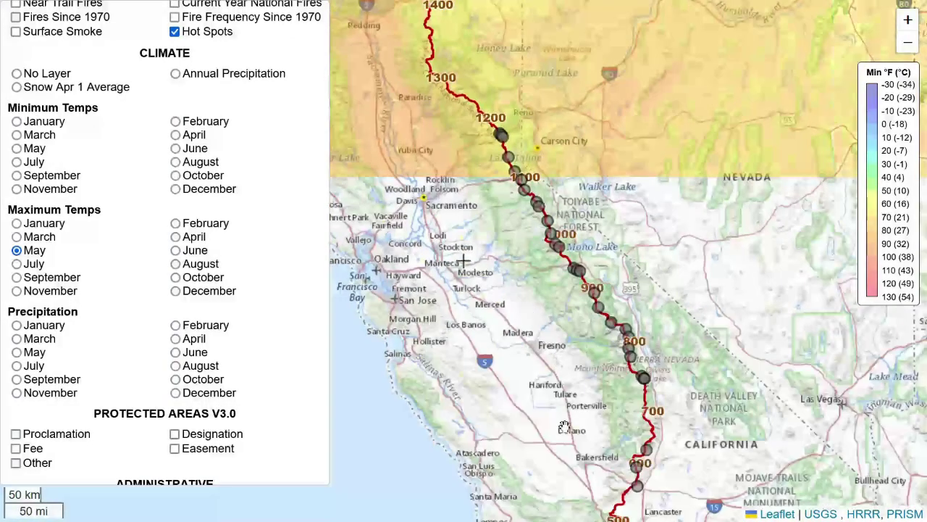
left_click_drag(566, 440, 542, 405)
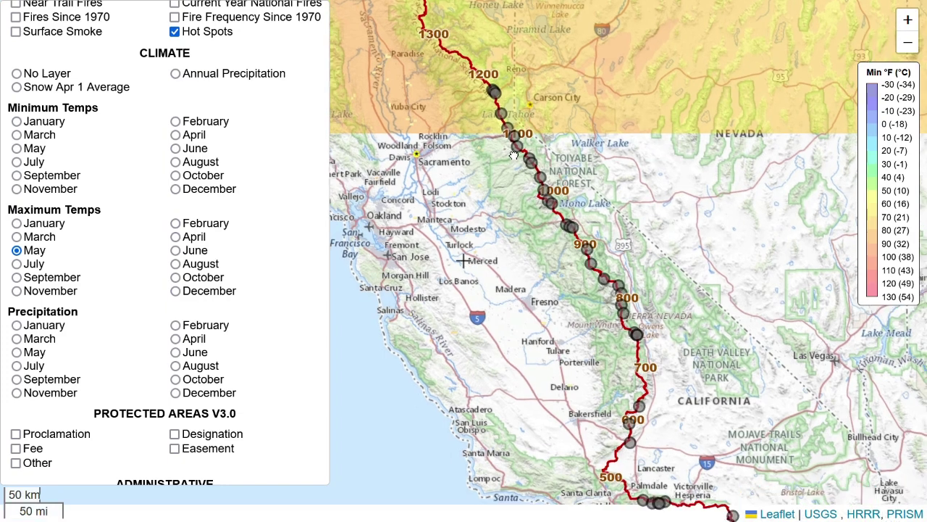
left_click_drag(544, 328, 516, 80)
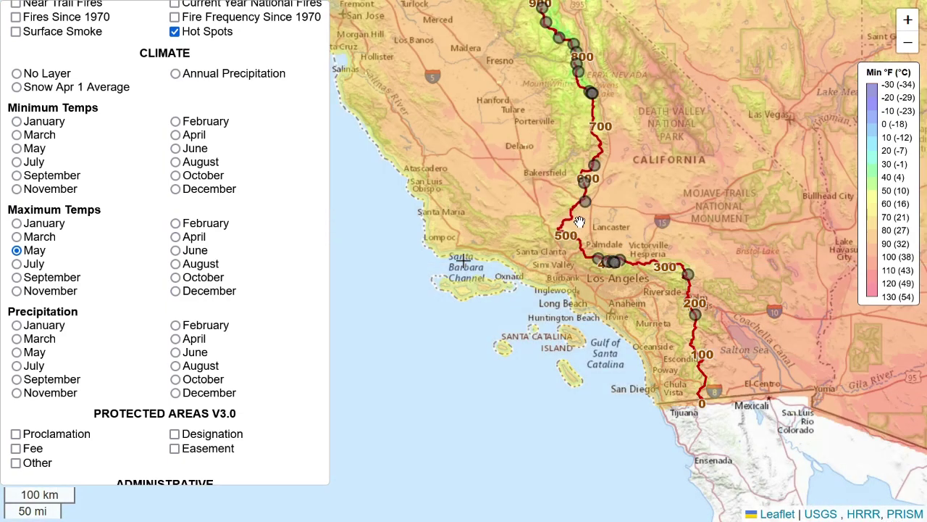
scroll(579, 221, "up", 1)
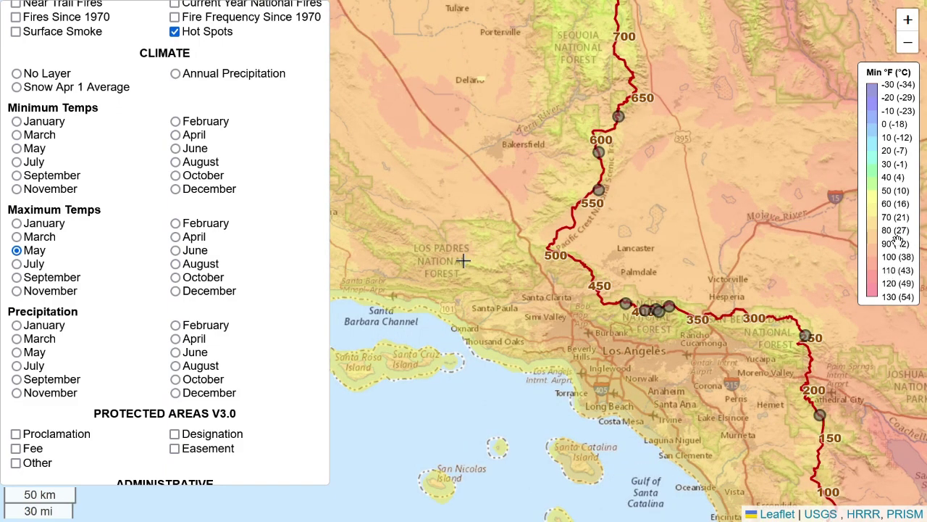
left_click_drag(532, 119, 530, 158)
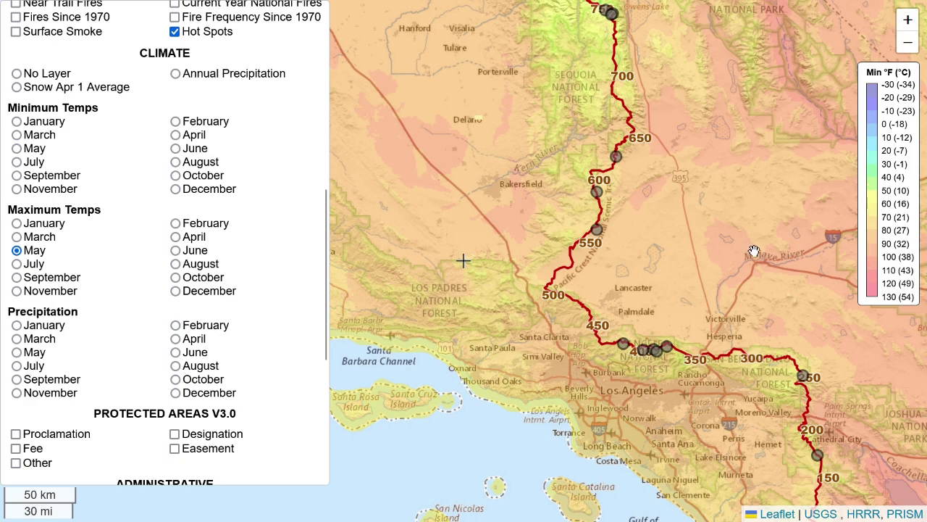
- Check the weather and climate details for trail mile 600 near Hamp Williams Pass, and close them
left_click(610, 184)
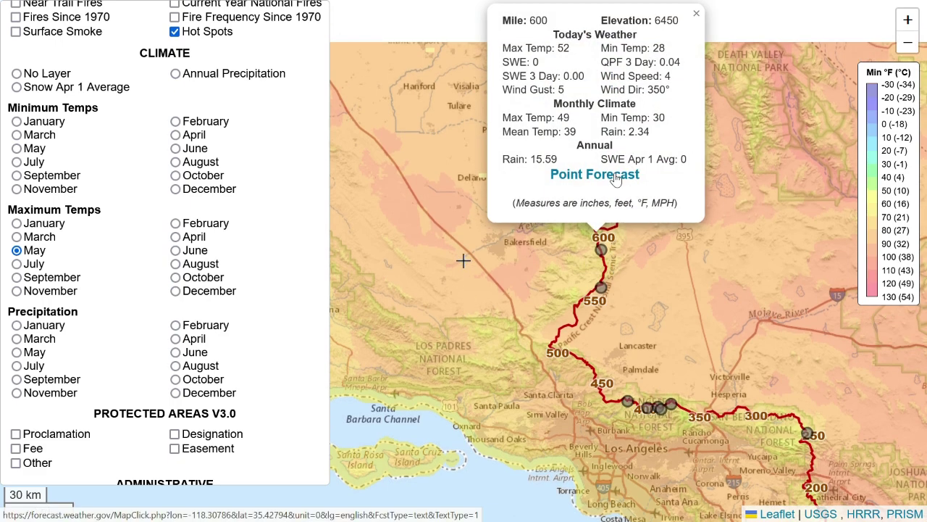
left_click_drag(571, 314, 565, 363)
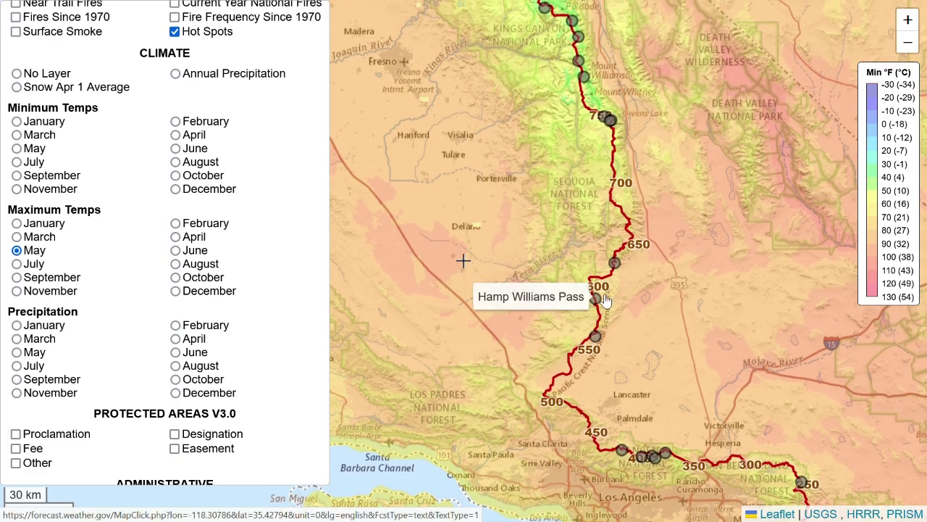
left_click(605, 301)
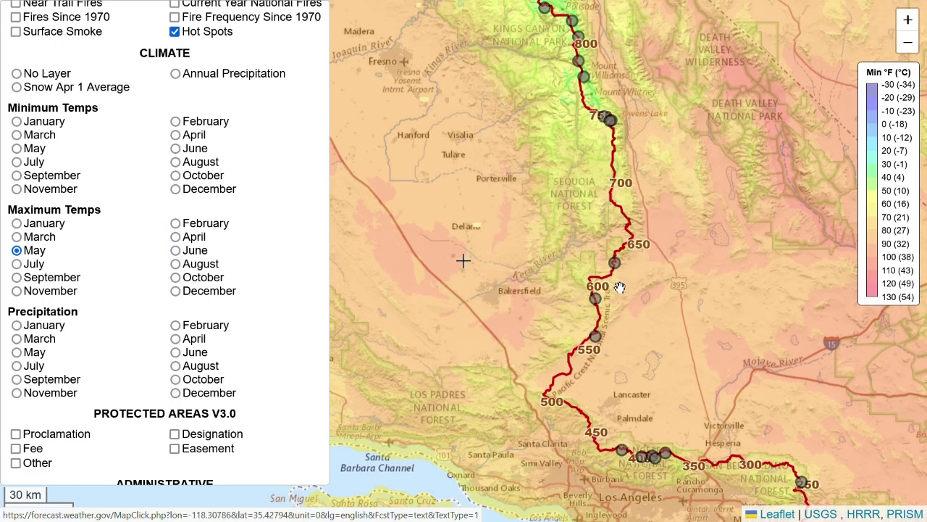
left_click(607, 295)
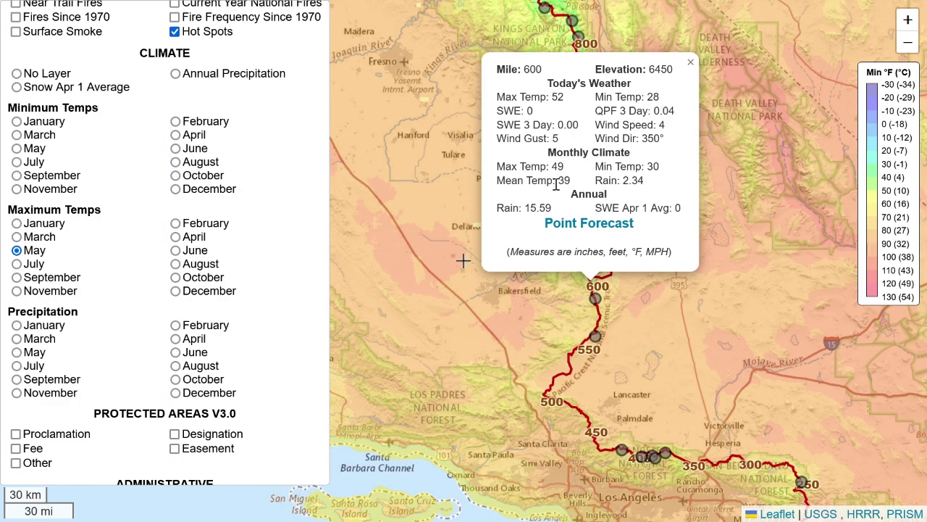
left_click(693, 61)
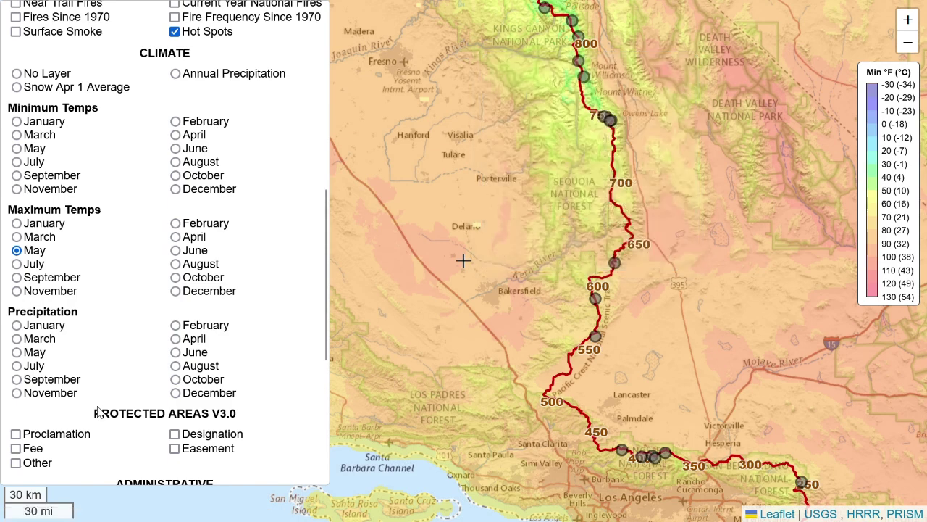
- Turn off the May maximum temperature layer by setting the climate layer to No Layer
scroll(177, 334, "down", 4)
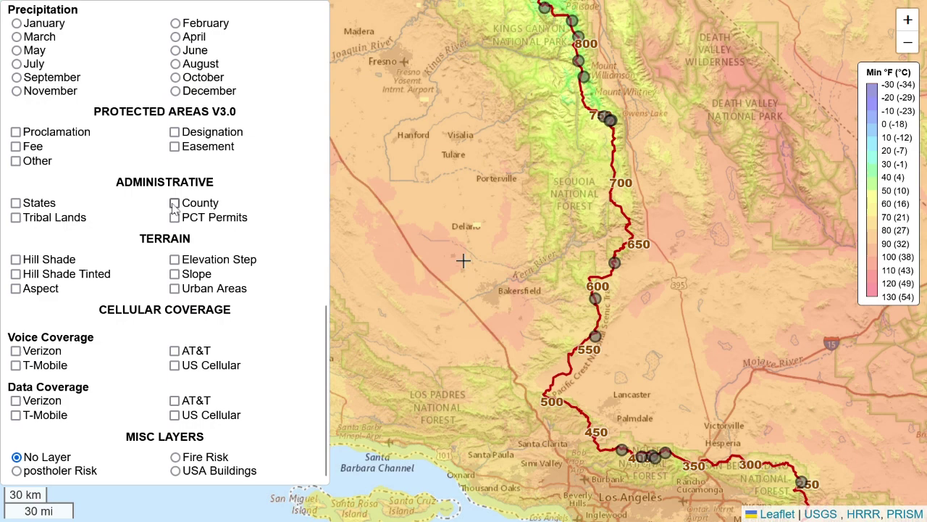
scroll(172, 204, "up", 3)
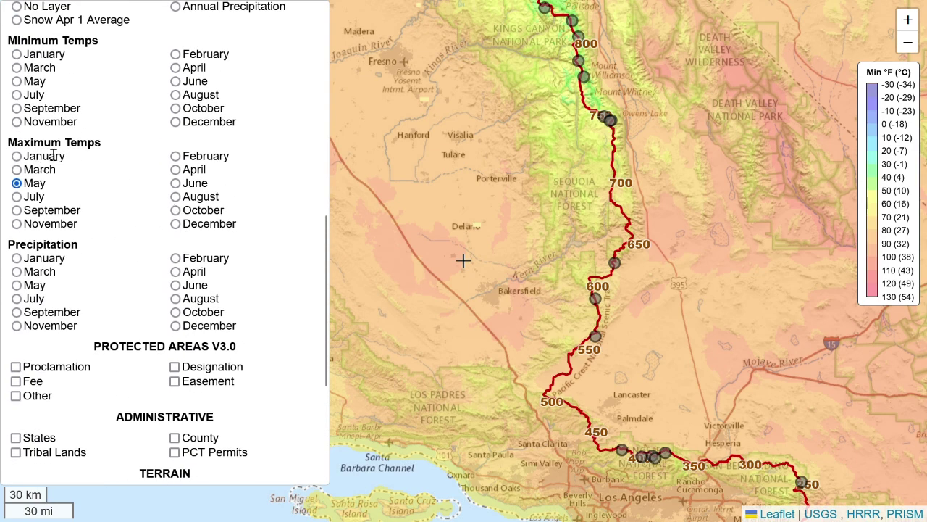
scroll(52, 154, "up", 2)
left_click(32, 163)
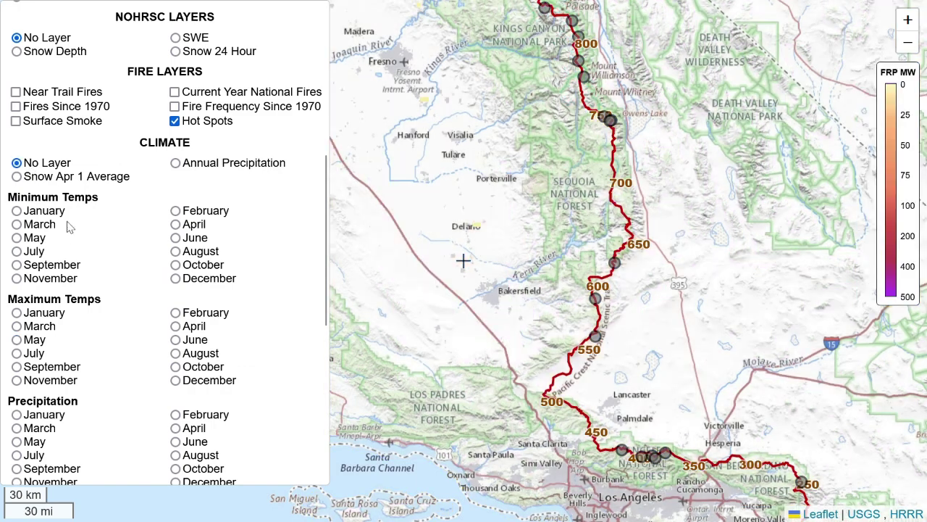
- Show the States administrative layer and view the state boundaries around California, Nevada and Arizona
scroll(109, 296, "down", 5)
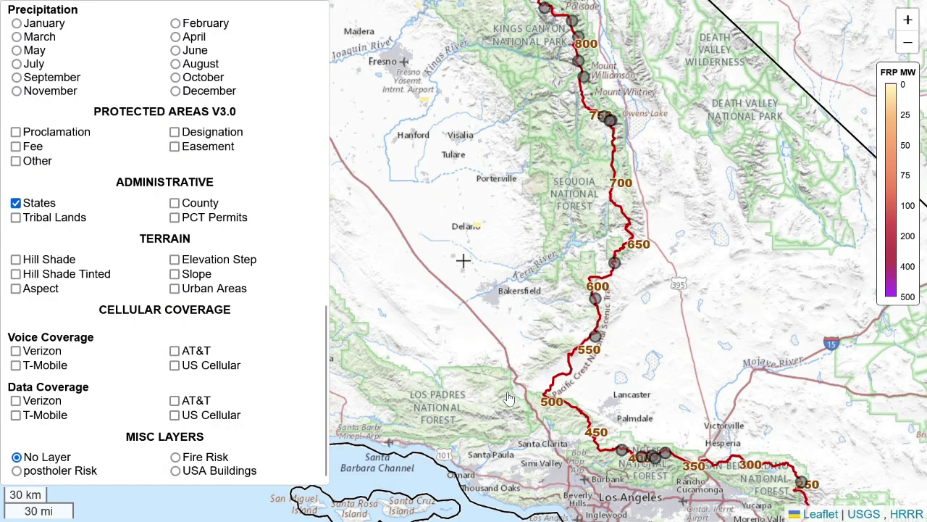
scroll(509, 398, "down", 2)
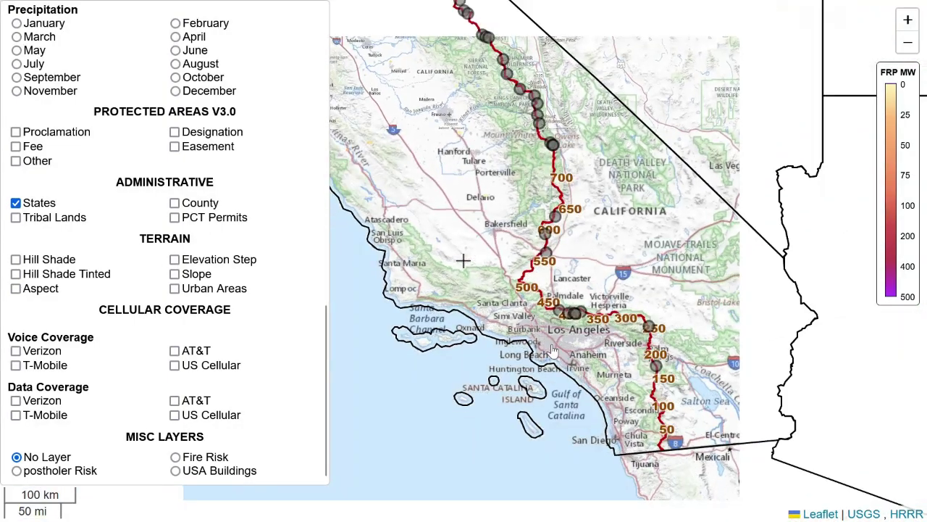
scroll(552, 350, "down", 1)
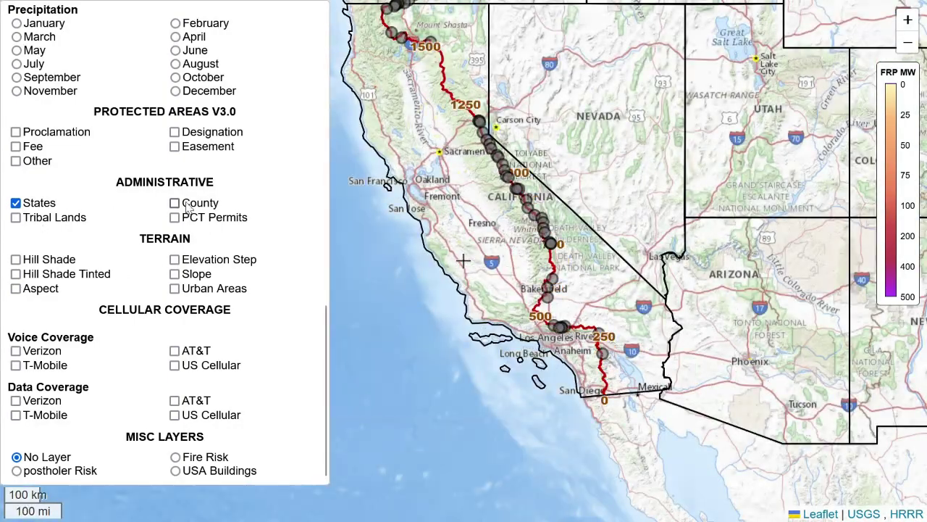
- Replace the States layer with the County layer and view the county boundaries in southern California
left_click(192, 207)
left_click(15, 202)
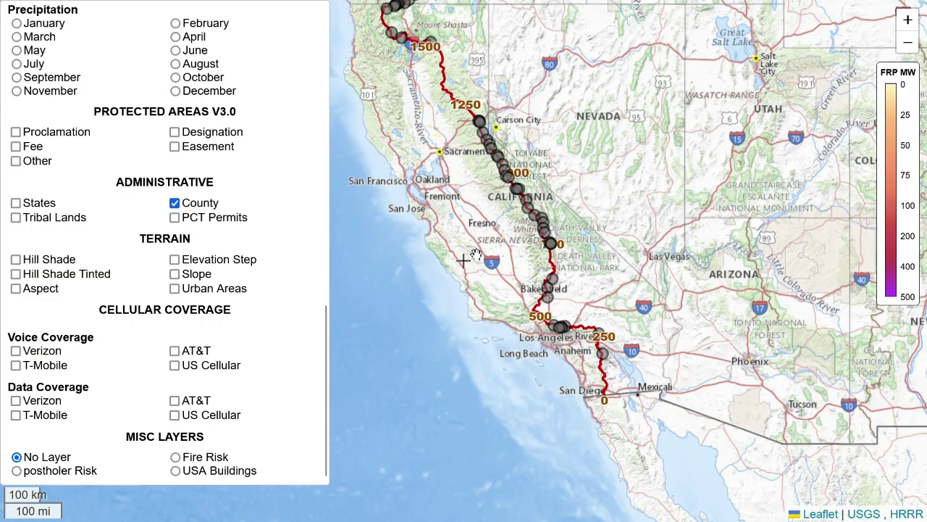
scroll(640, 355, "down", 1)
scroll(635, 354, "up", 2)
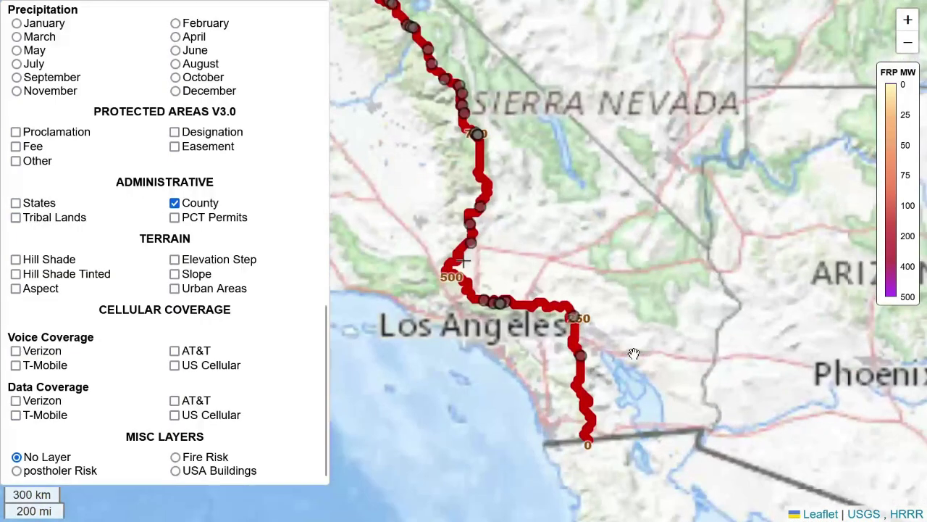
mouse_move(447, 187)
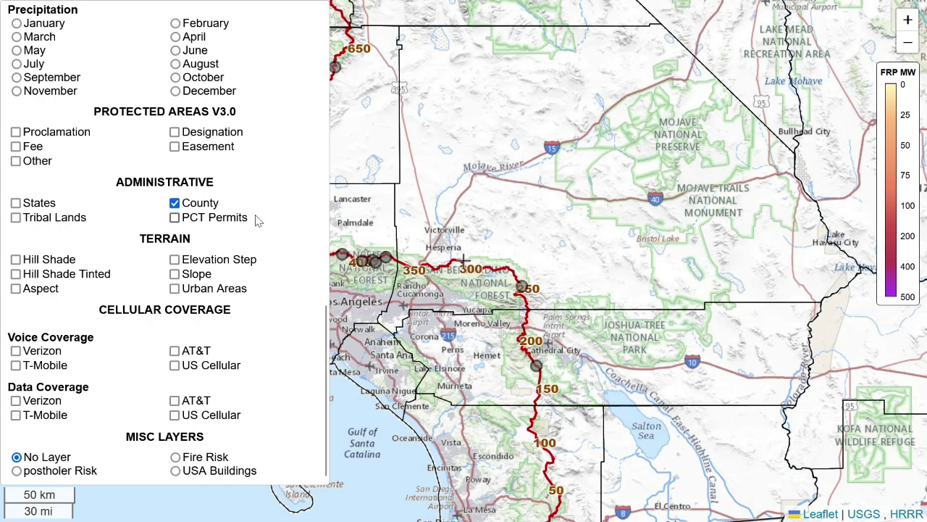
- Turn off the Hot Spots fire layer and check the county names across southern California
scroll(258, 220, "up", 5)
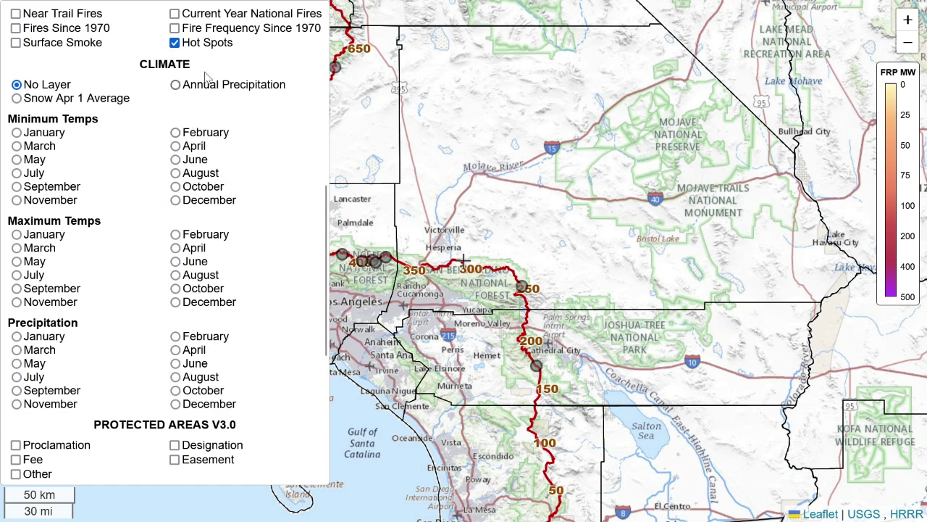
left_click(190, 43)
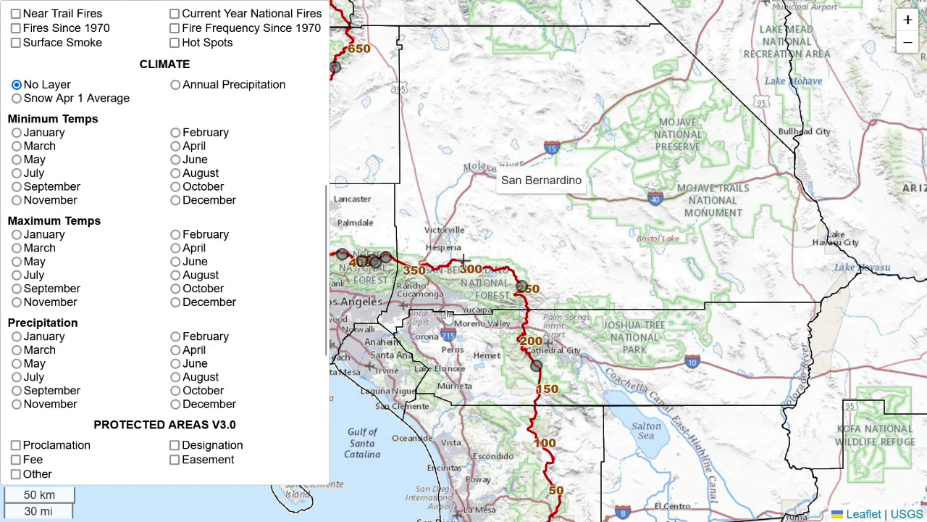
scroll(508, 298, "down", 1)
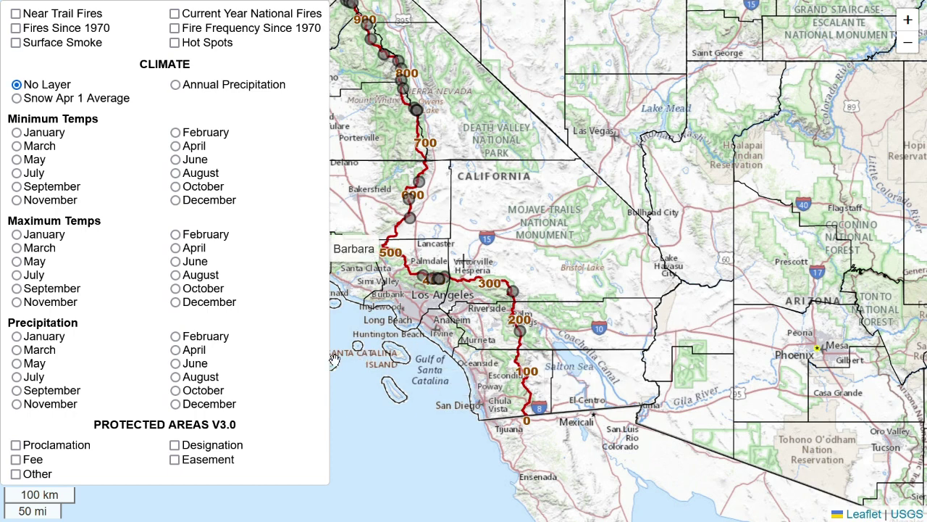
- Show the Proclamation protected areas and examine their boundaries along the first 20 trail miles from the Mexican border
scroll(73, 232, "down", 2)
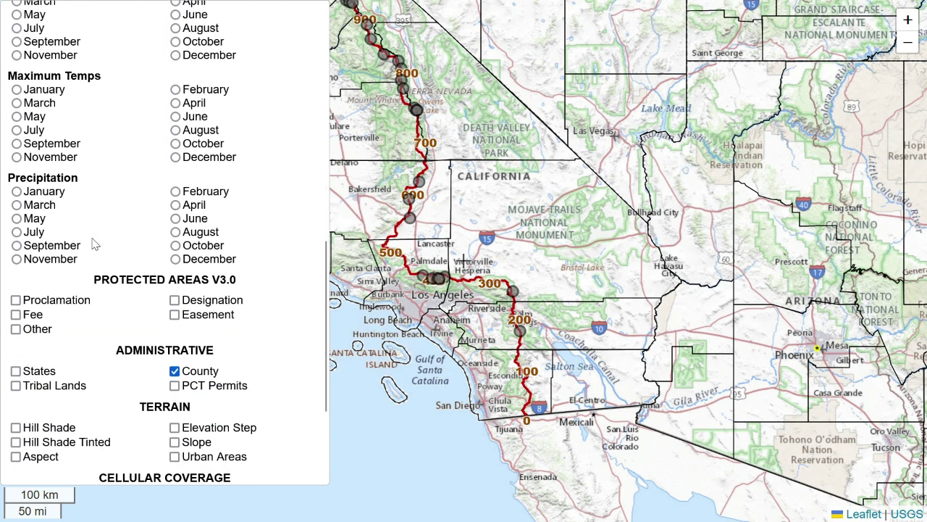
scroll(142, 172, "down", 2)
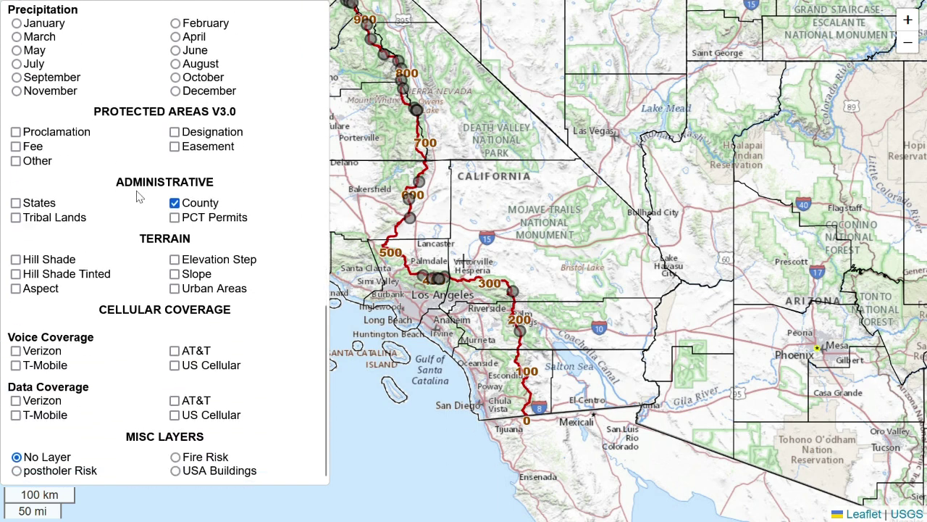
left_click(85, 136)
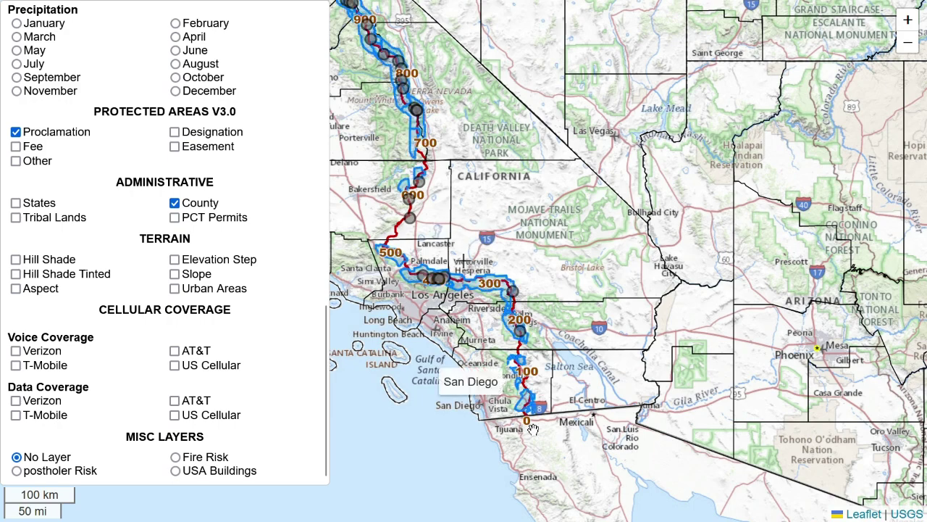
scroll(532, 424, "up", 3)
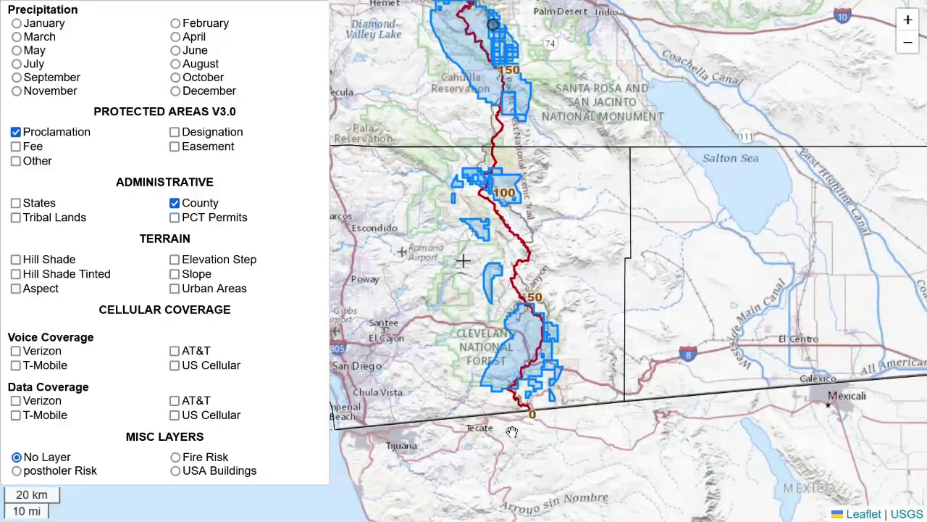
scroll(531, 406, "up", 1)
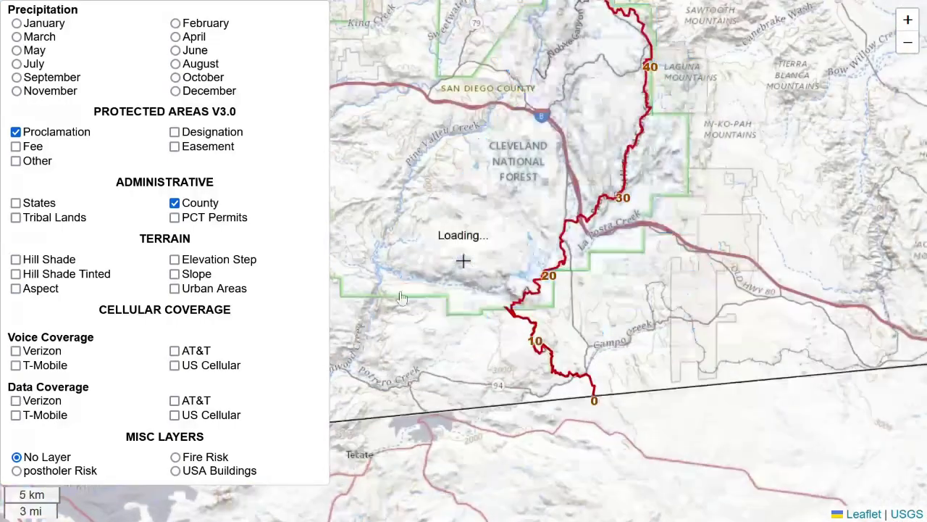
scroll(526, 349, "up", 1)
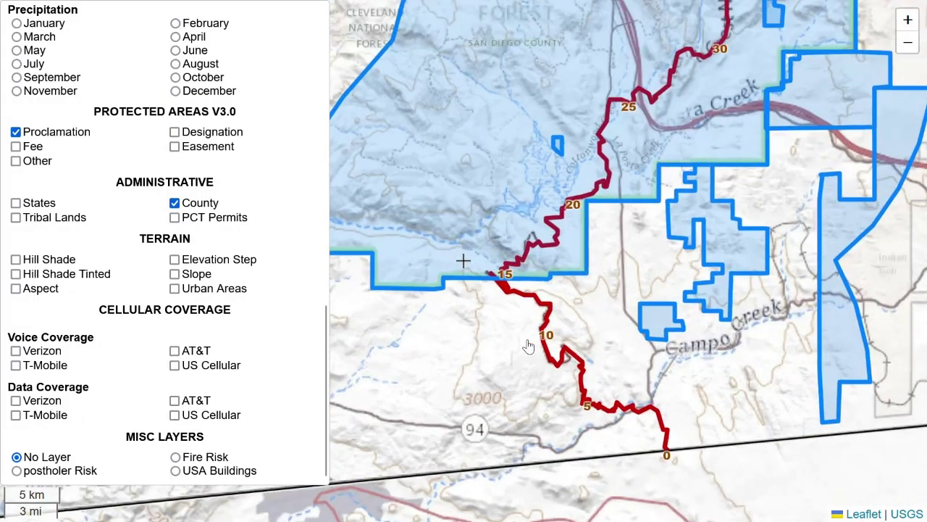
scroll(499, 329, "up", 1)
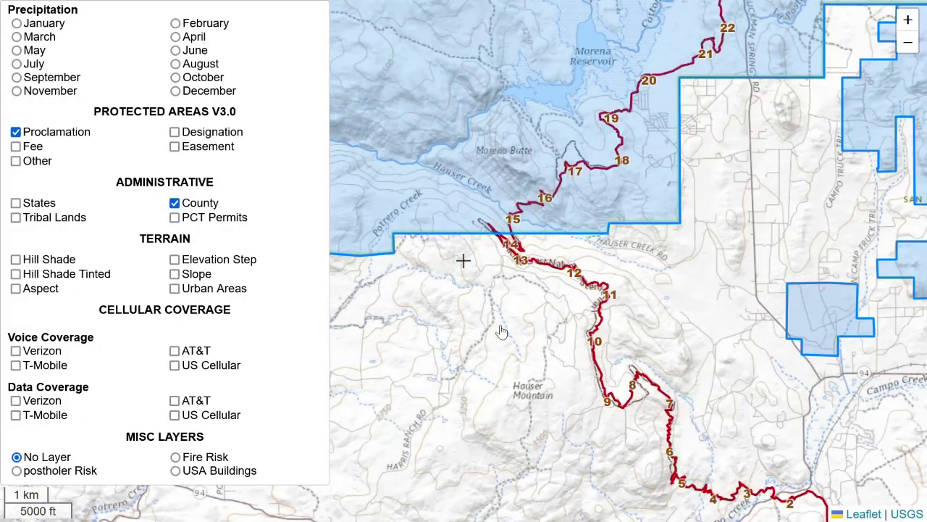
left_click_drag(553, 452, 512, 360)
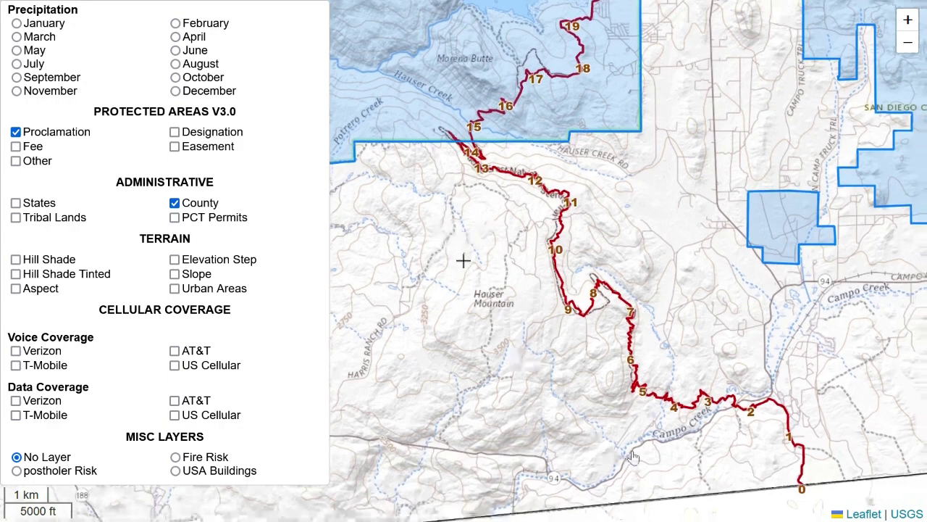
left_click_drag(633, 455, 631, 442)
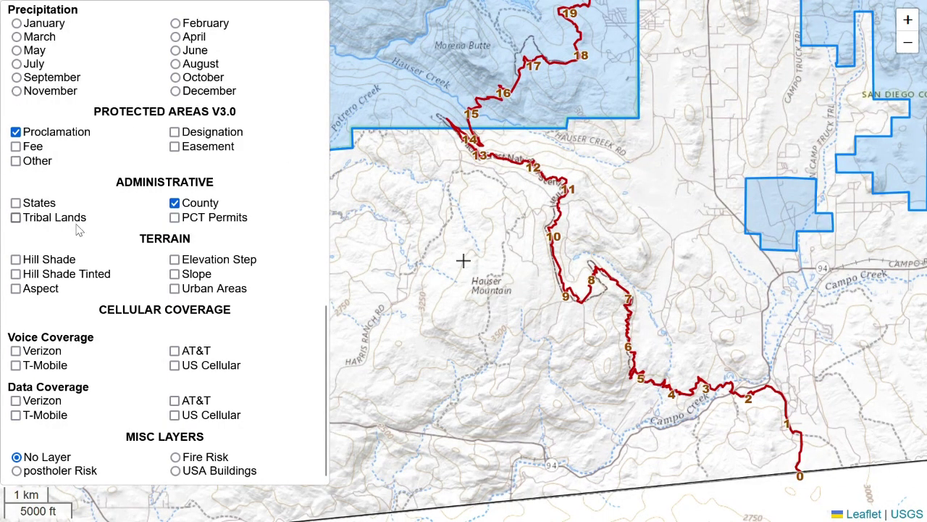
- Turn off the Proclamation and County layers and show the Elevation Step terrain layer
left_click(65, 135)
left_click(189, 205)
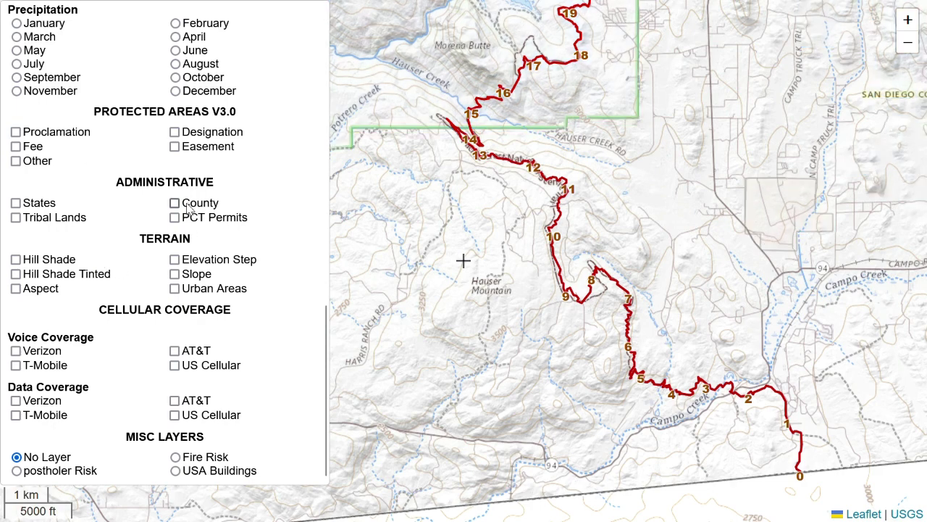
left_click(221, 262)
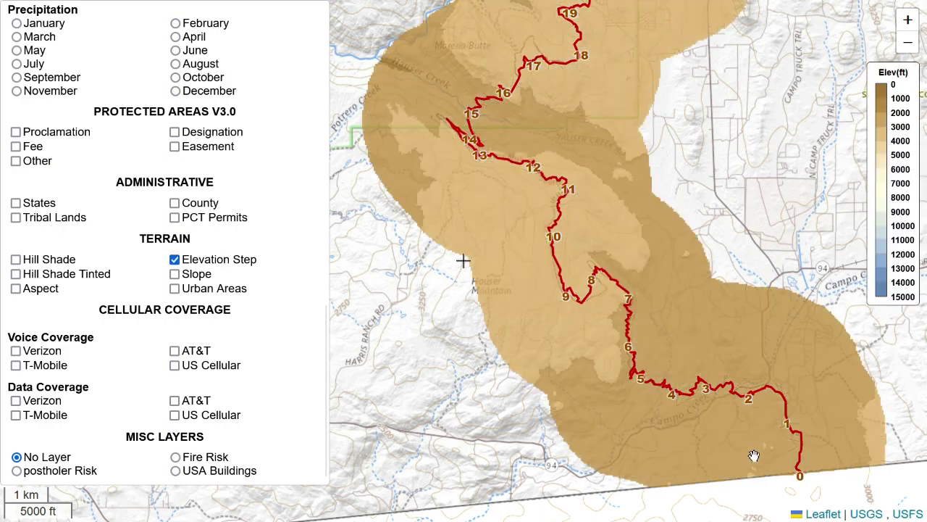
- Follow the Elevation Step shading along the trail from the Mexican border north to the San Jacinto Mountains
scroll(684, 153, "down", 2)
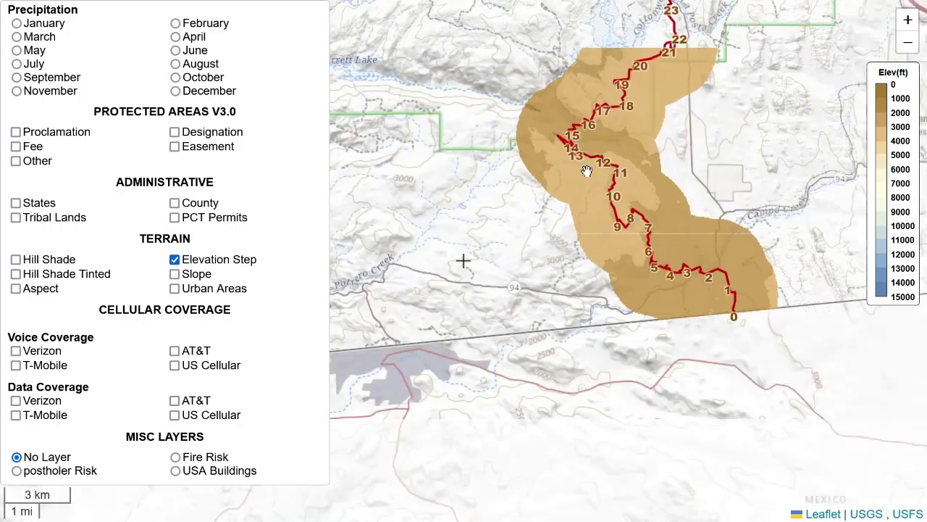
left_click_drag(570, 111, 496, 359)
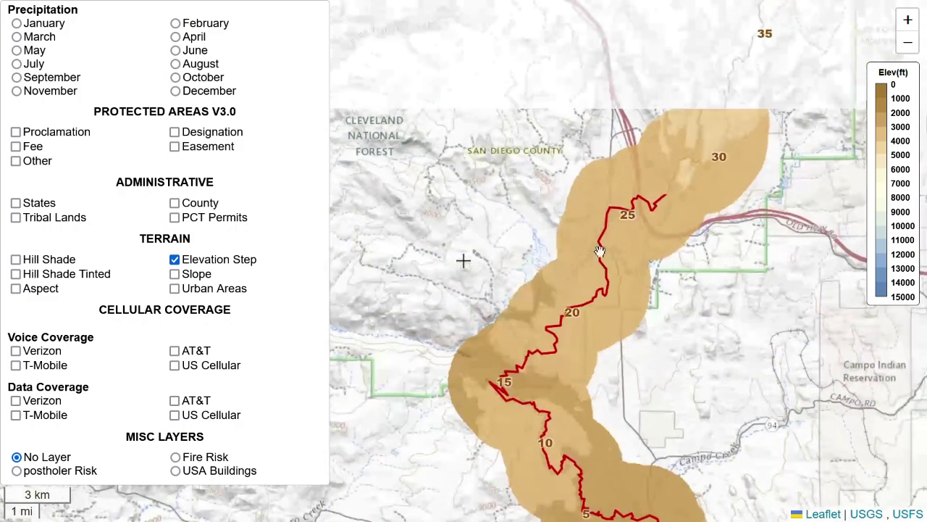
left_click_drag(647, 104, 488, 335)
left_click_drag(497, 114, 591, 377)
left_click_drag(445, 130, 464, 324)
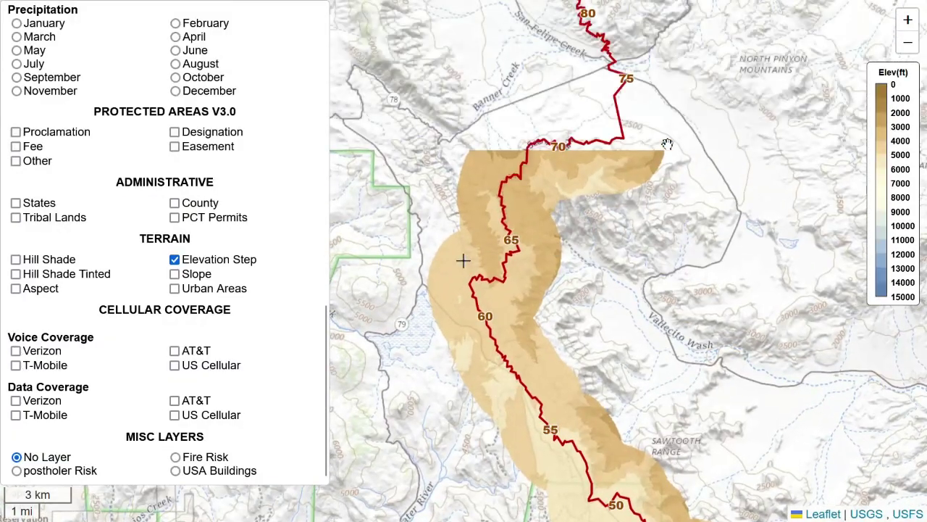
left_click_drag(674, 120, 668, 340)
scroll(576, 216, "down", 2)
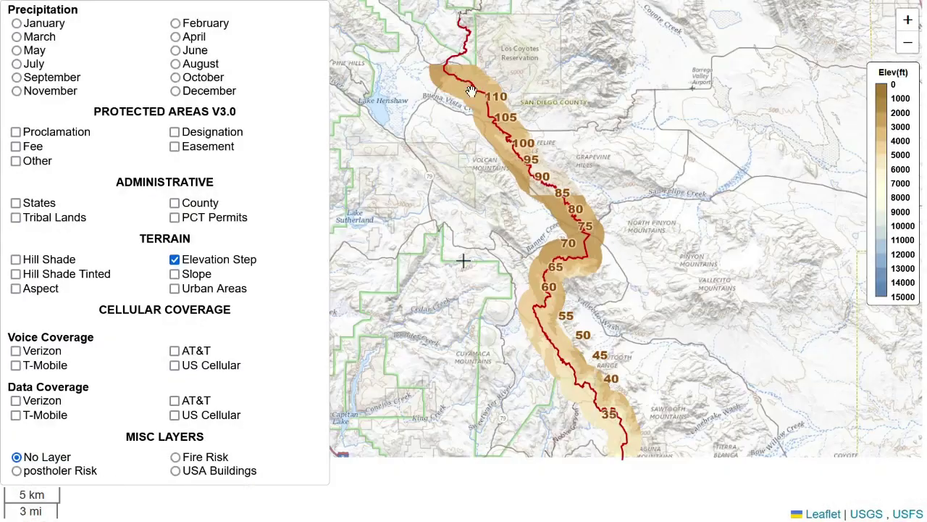
left_click_drag(471, 91, 504, 322)
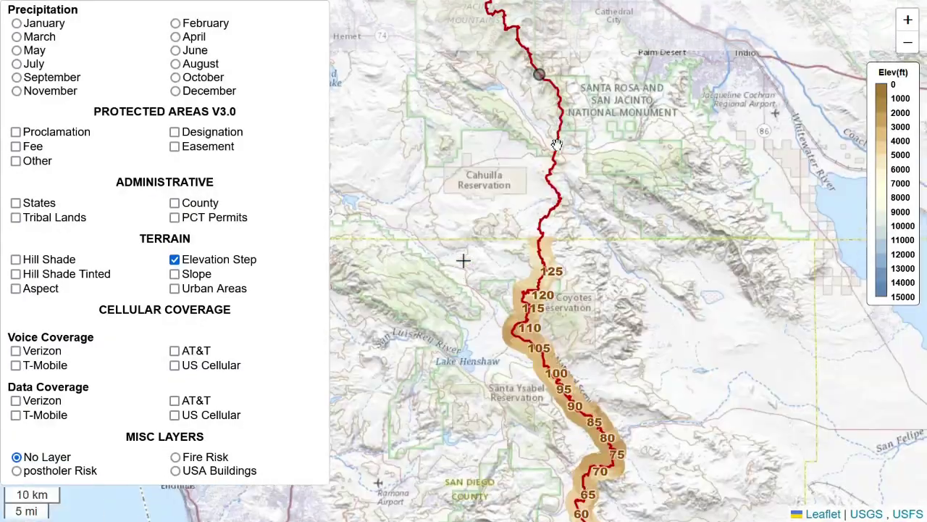
left_click_drag(570, 123, 594, 270)
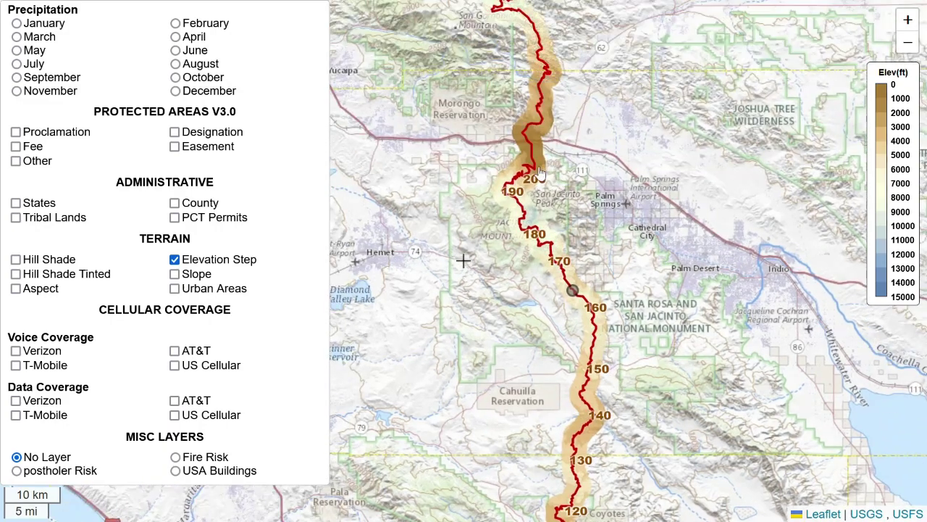
- Check the elevation and weather details for trail miles 185 and 180 in the San Jacinto Mountains, closing each afterward
scroll(542, 180, "up", 1)
scroll(543, 179, "up", 1)
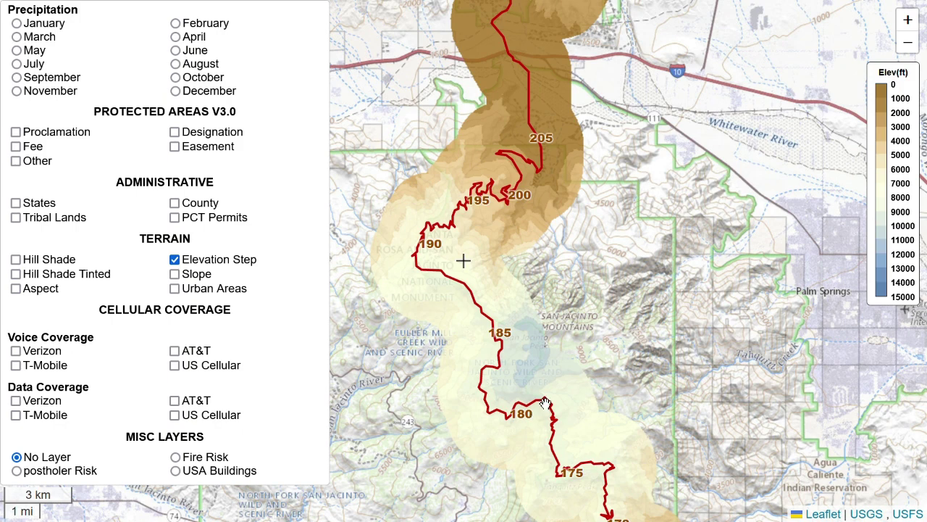
scroll(543, 399, "up", 1)
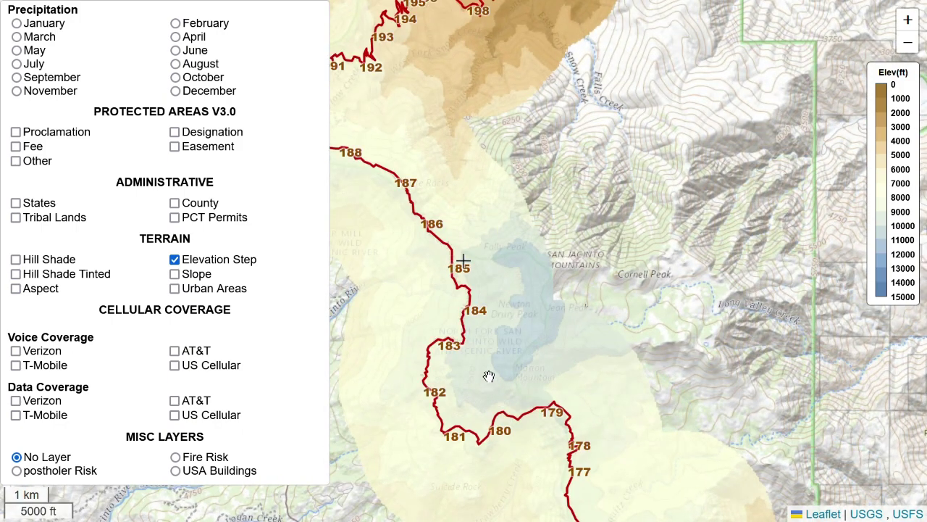
left_click(460, 272)
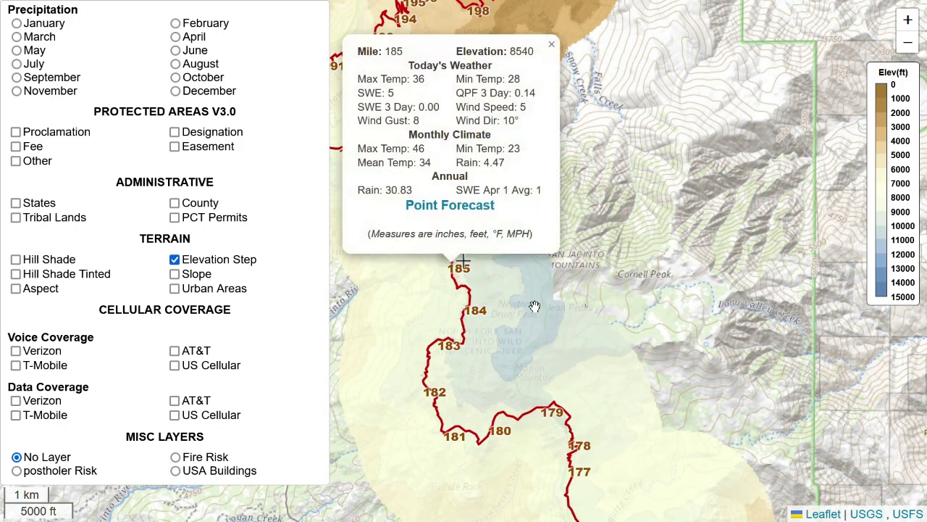
left_click(553, 47)
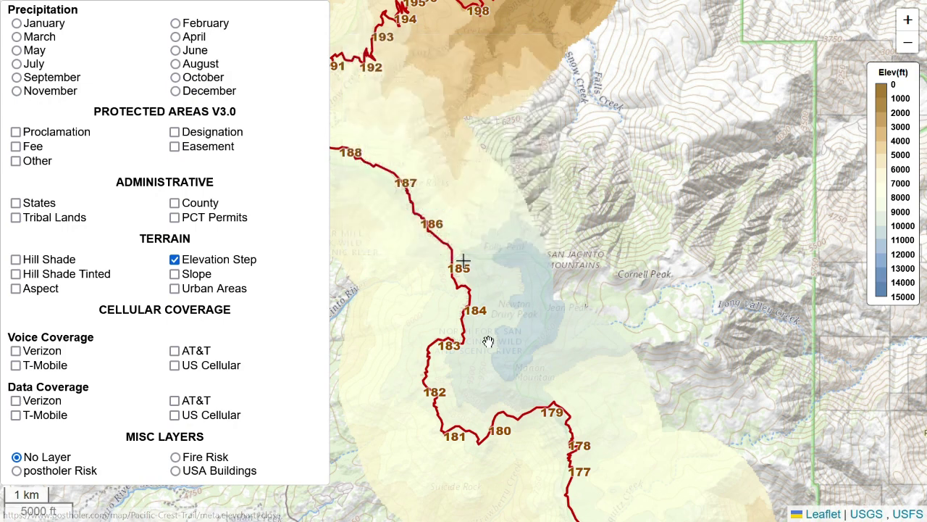
left_click(506, 439)
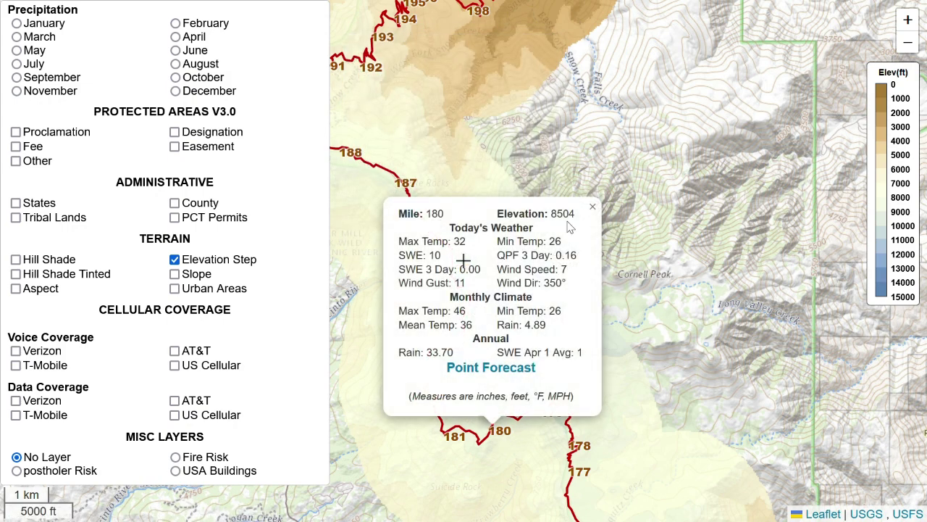
left_click(592, 209)
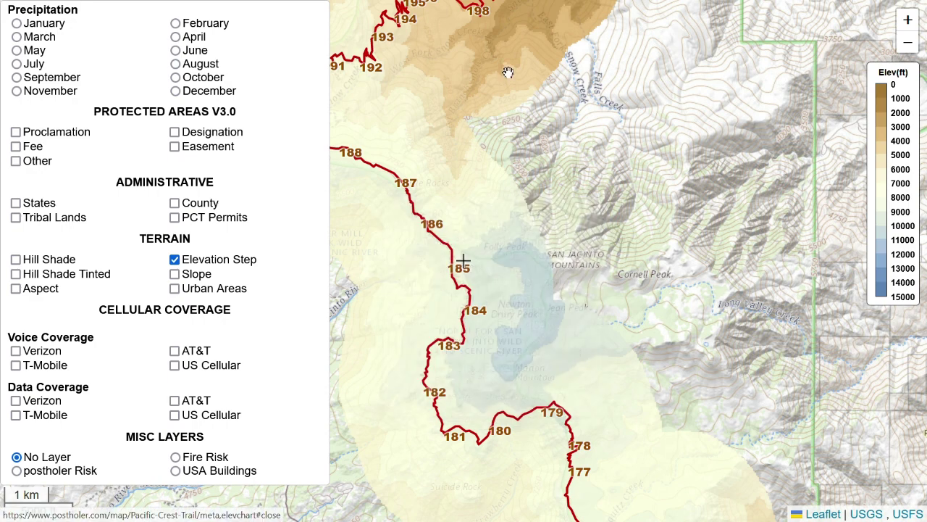
- Check the elevation and weather details for trail mile 207 near Interstate 10, and close them
left_click_drag(507, 73, 576, 346)
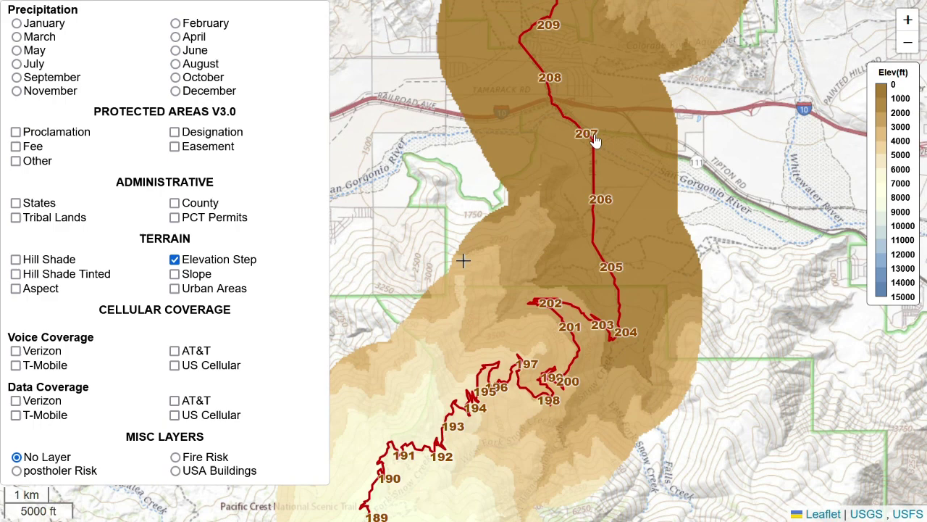
left_click(593, 140)
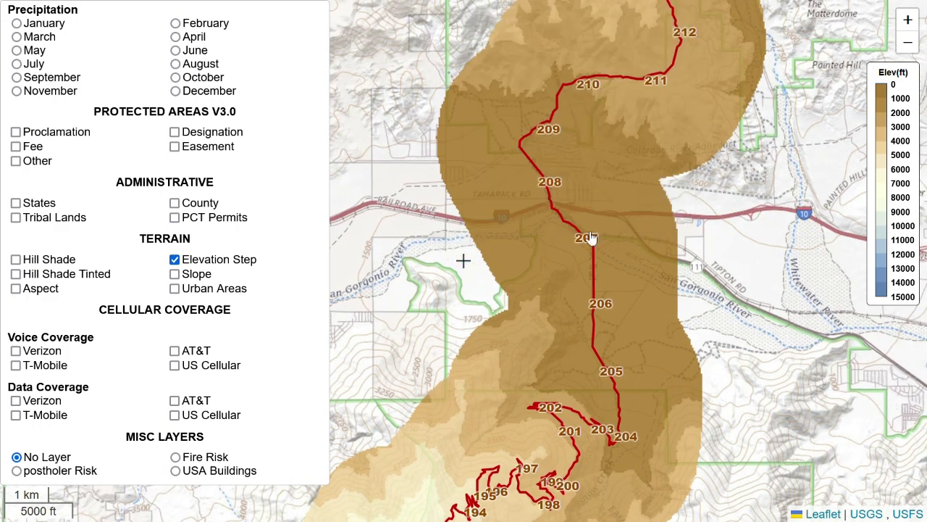
left_click(592, 241)
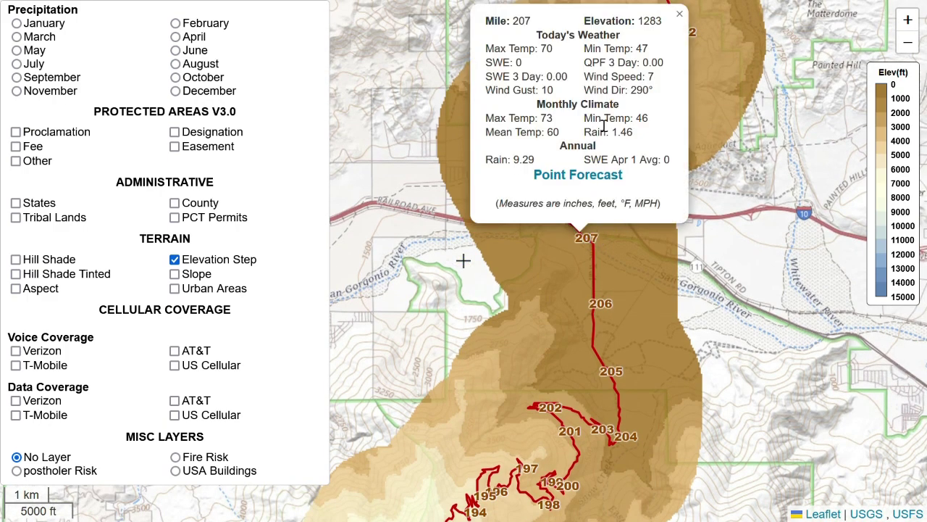
left_click(678, 17)
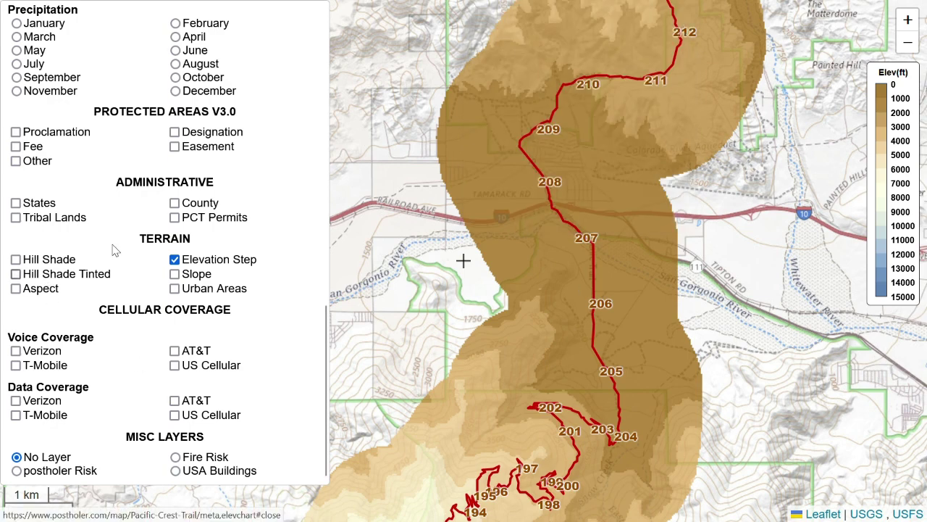
- Show the Slope terrain layer in place of Elevation Step, examine it around miles 186 to 207, and turn it off
left_click(198, 275)
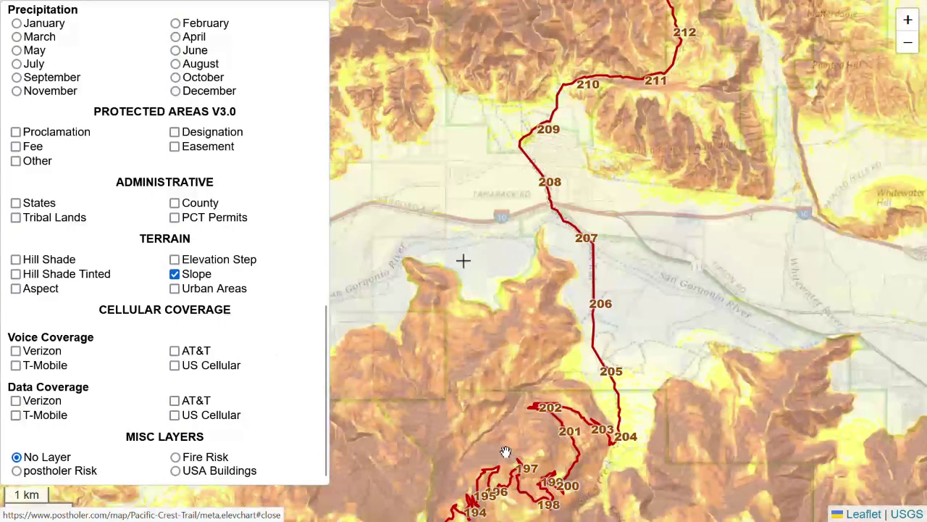
left_click_drag(505, 451, 496, 437)
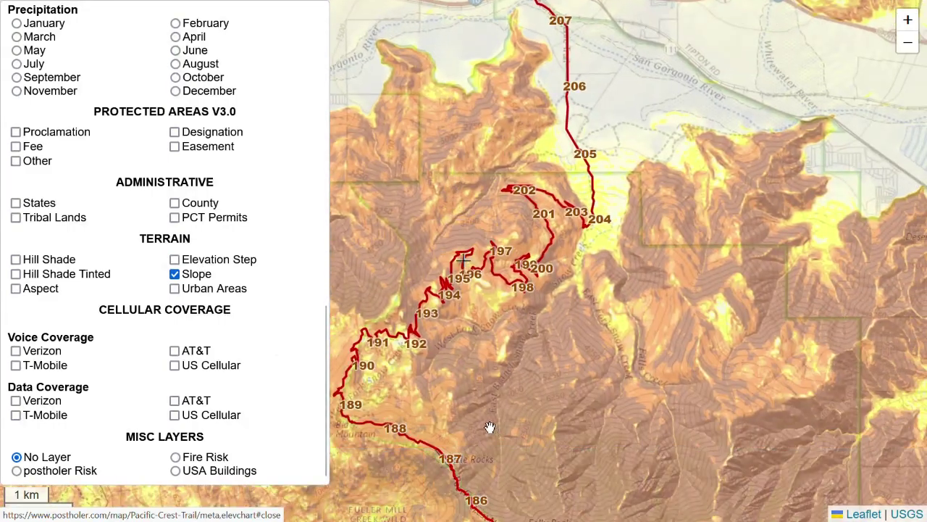
left_click_drag(414, 220, 573, 215)
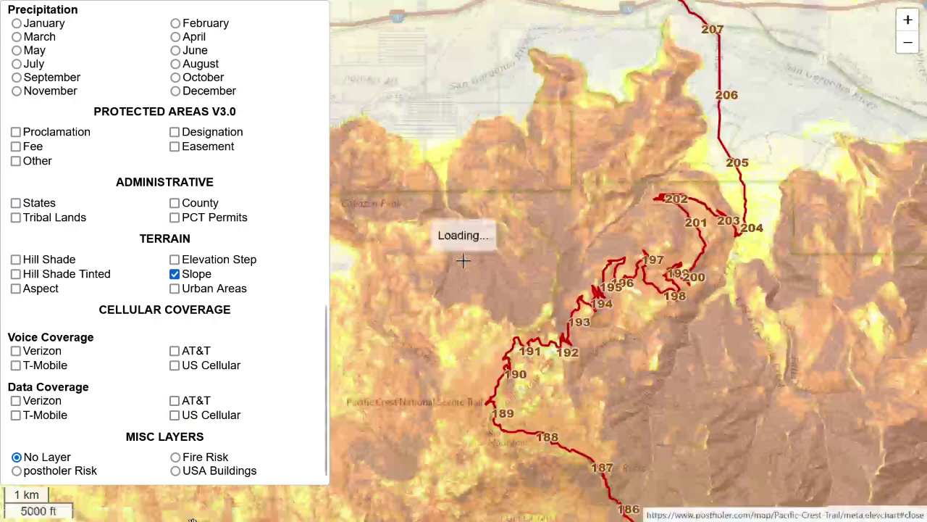
left_click(187, 275)
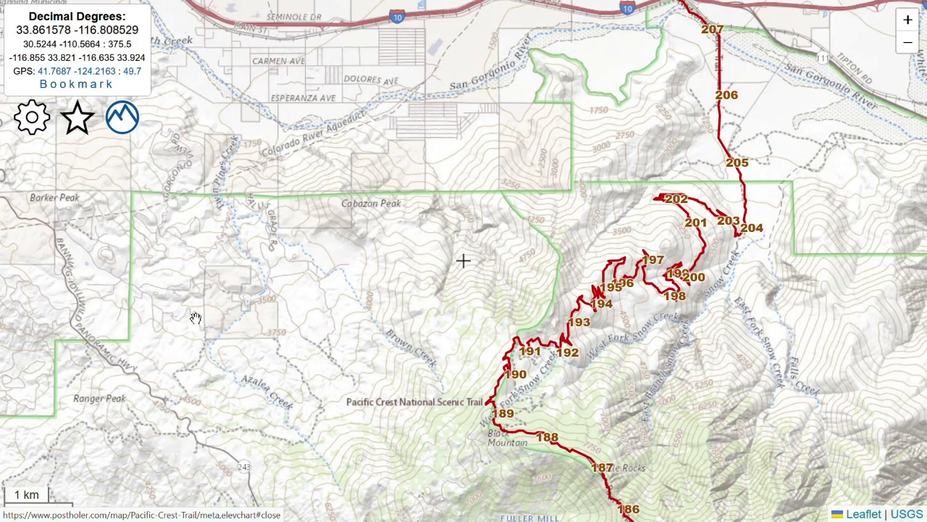
- Show Verizon voice coverage and view it across southern California from the Mexican border to the Los Angeles area
scroll(196, 319, "down", 3)
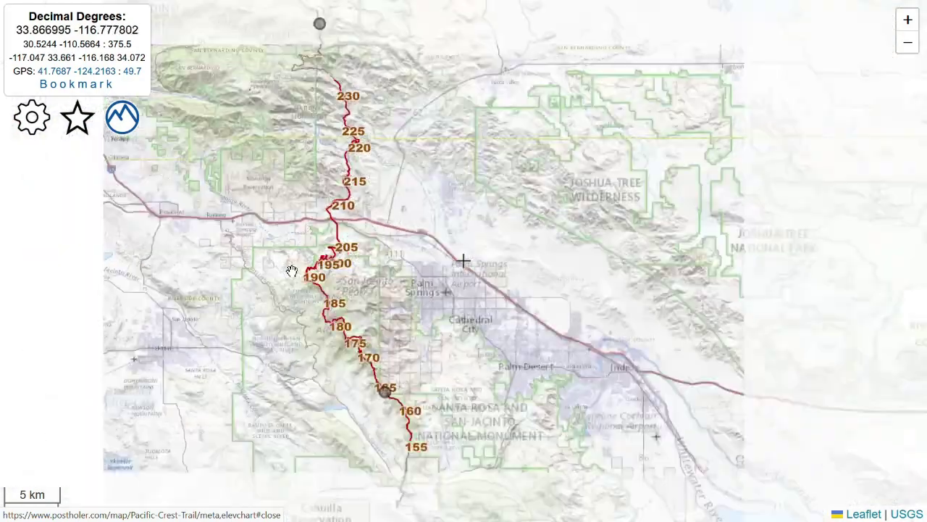
scroll(292, 271, "down", 2)
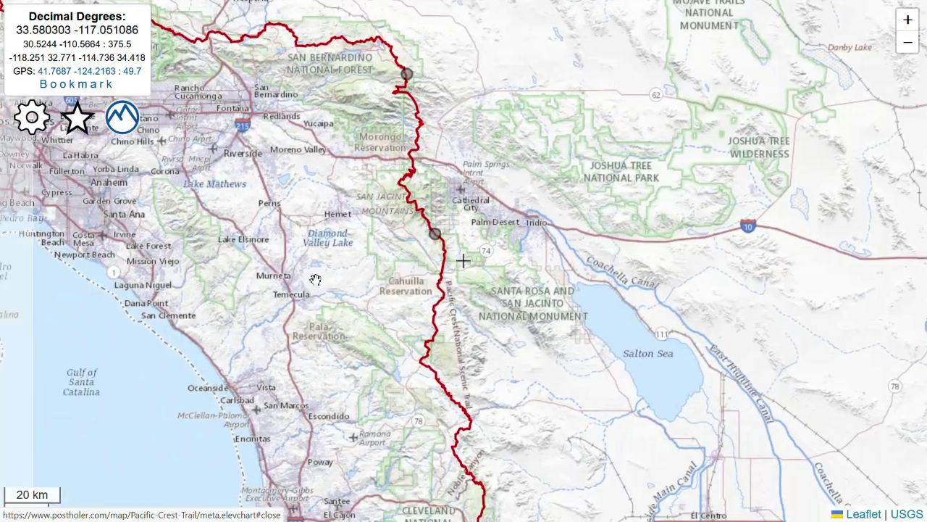
mouse_move(34, 123)
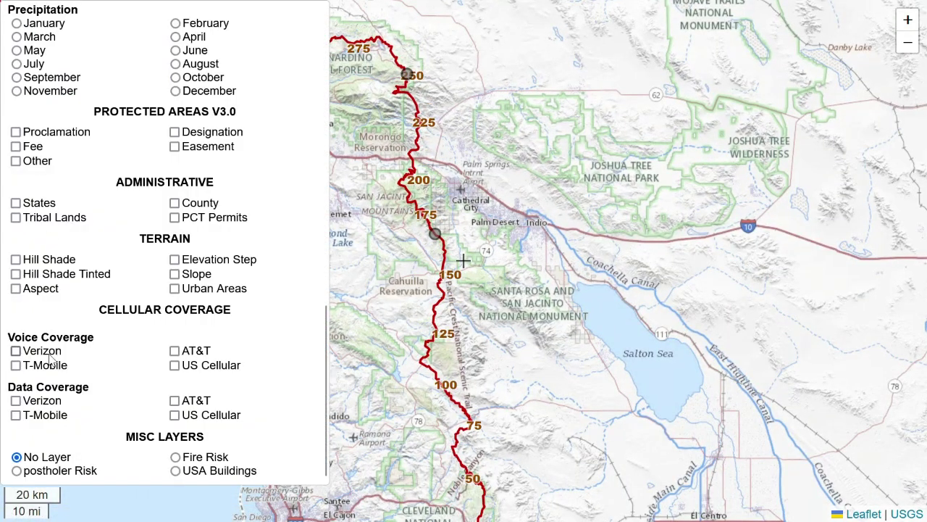
left_click(16, 350)
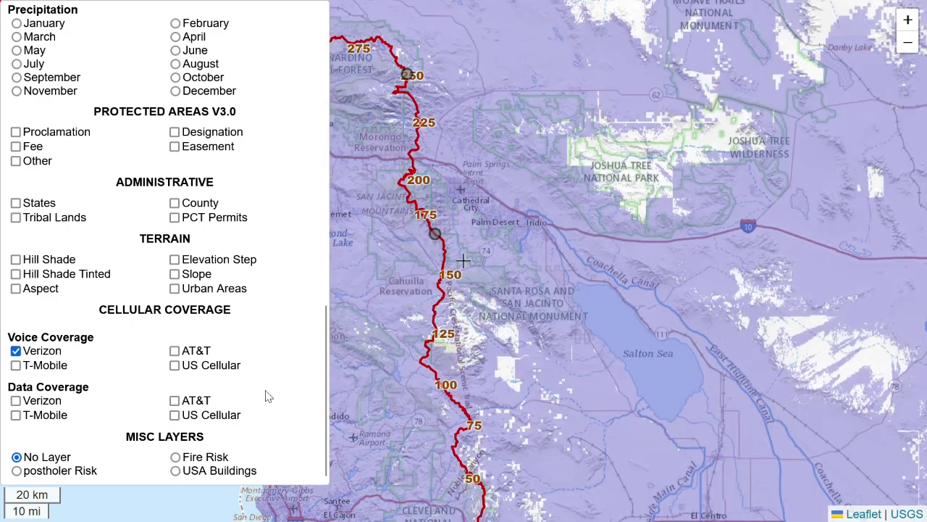
left_click_drag(371, 337, 641, 297)
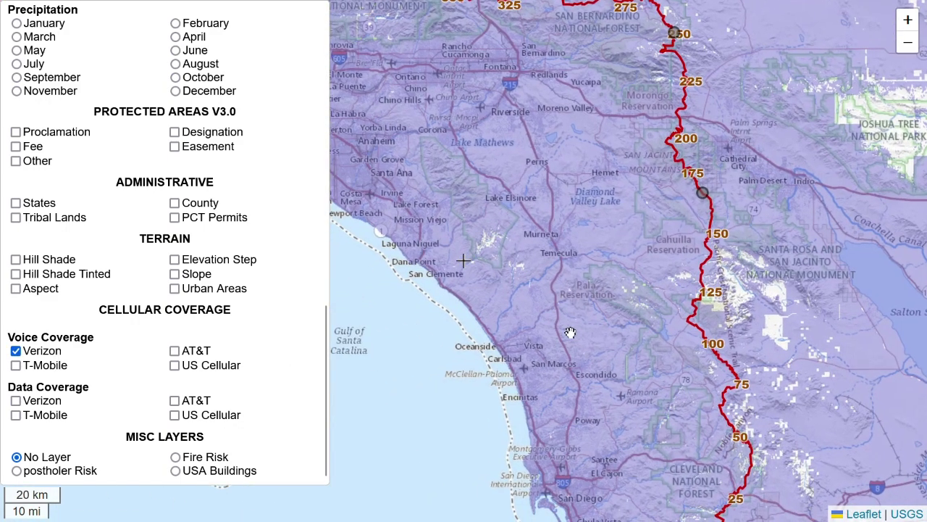
scroll(516, 241, "down", 1)
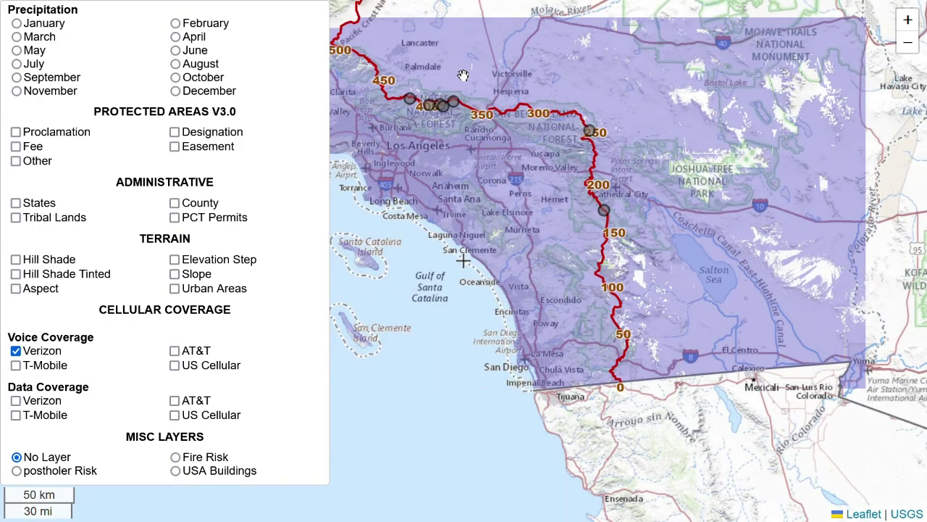
- Replace the Verizon voice coverage with US Cellular and view it along the trail from southern California through Oregon
left_click(56, 357)
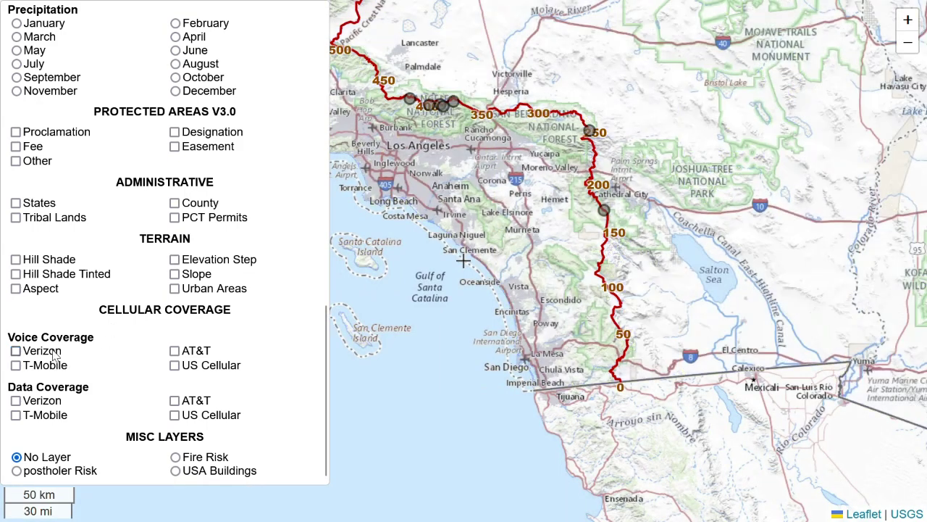
left_click(174, 365)
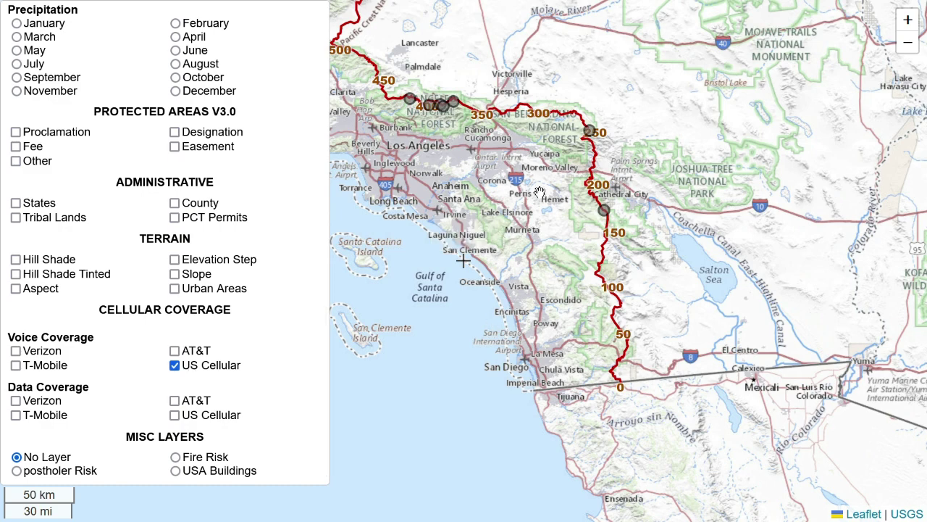
scroll(540, 191, "down", 1)
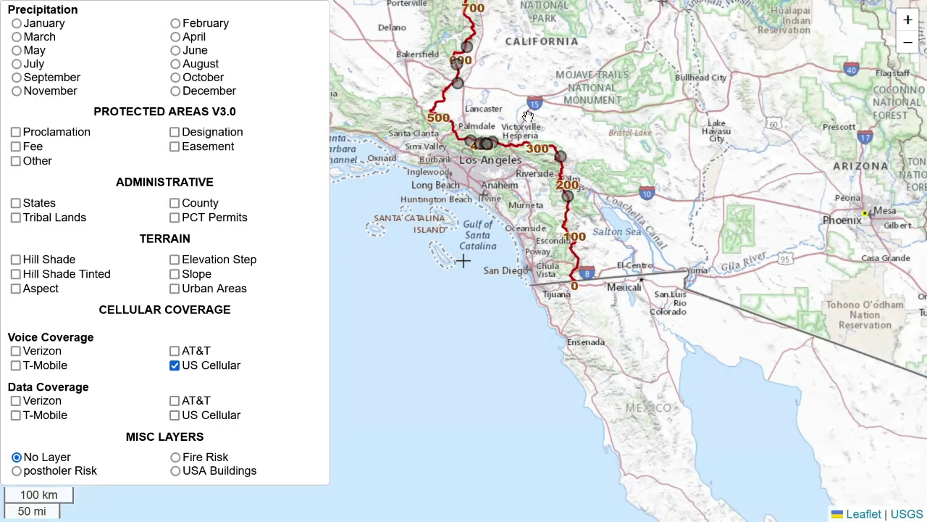
left_click_drag(514, 112, 615, 327)
scroll(495, 242, "down", 1)
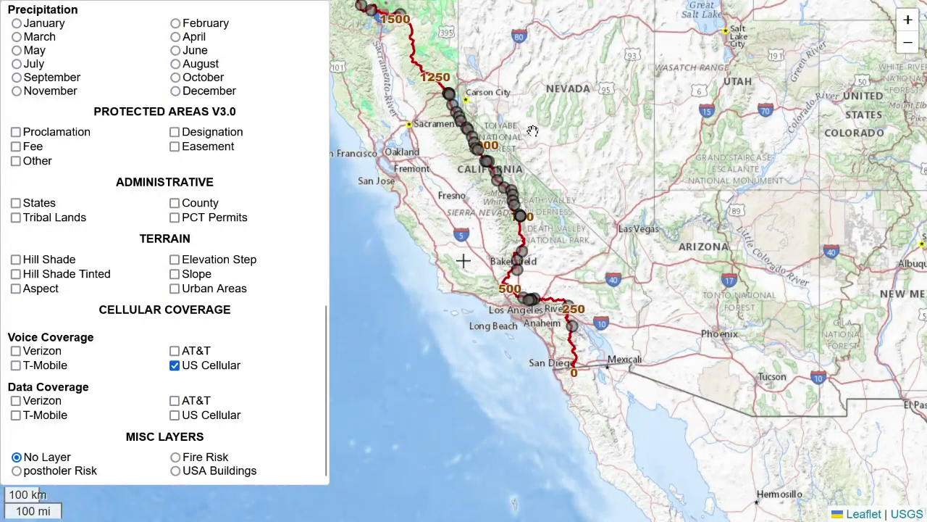
left_click_drag(533, 131, 579, 229)
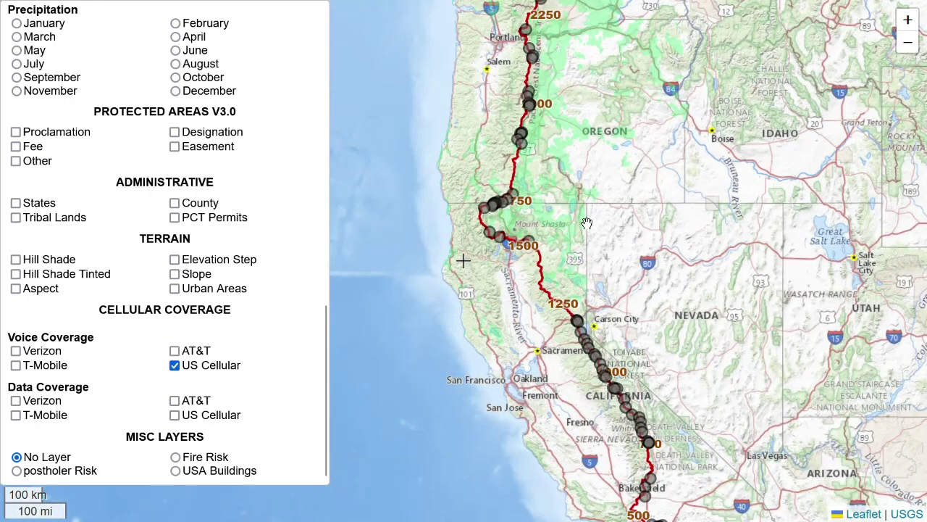
- Add T-Mobile, AT&T and Verizon voice coverage to the map and examine the combined coverage along the southern California trail
left_click(53, 367)
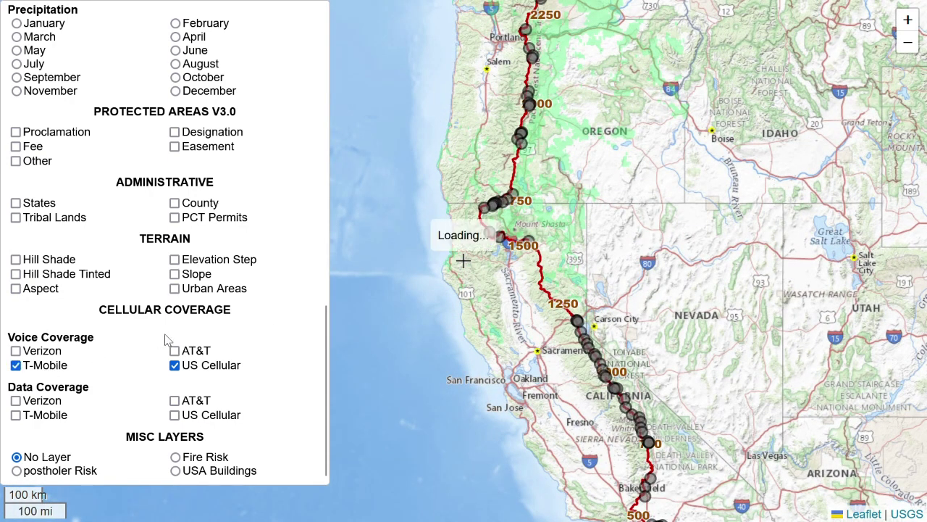
left_click(194, 352)
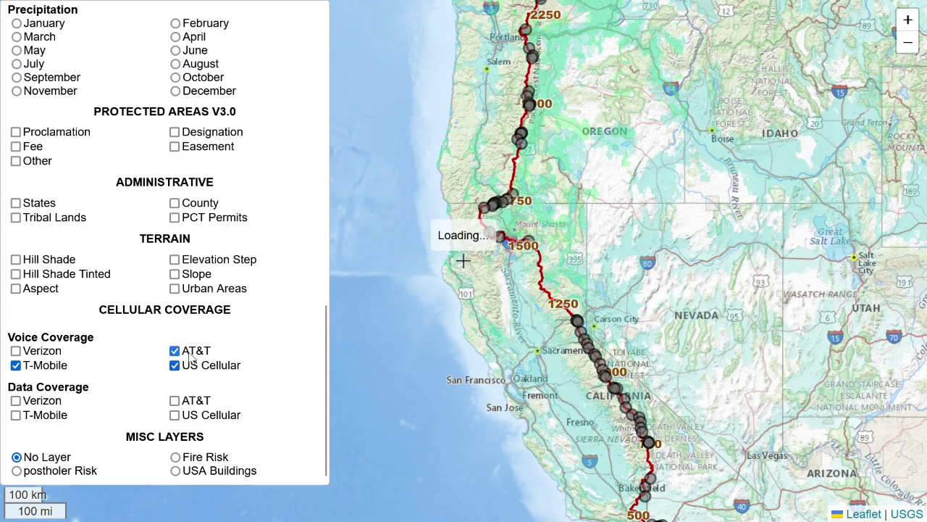
left_click(44, 355)
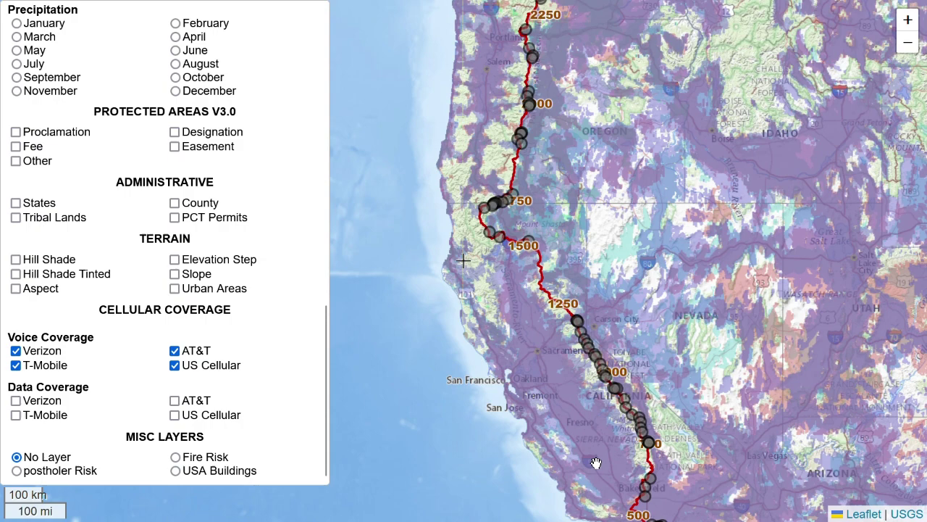
left_click_drag(596, 462, 559, 313)
scroll(560, 313, "up", 5)
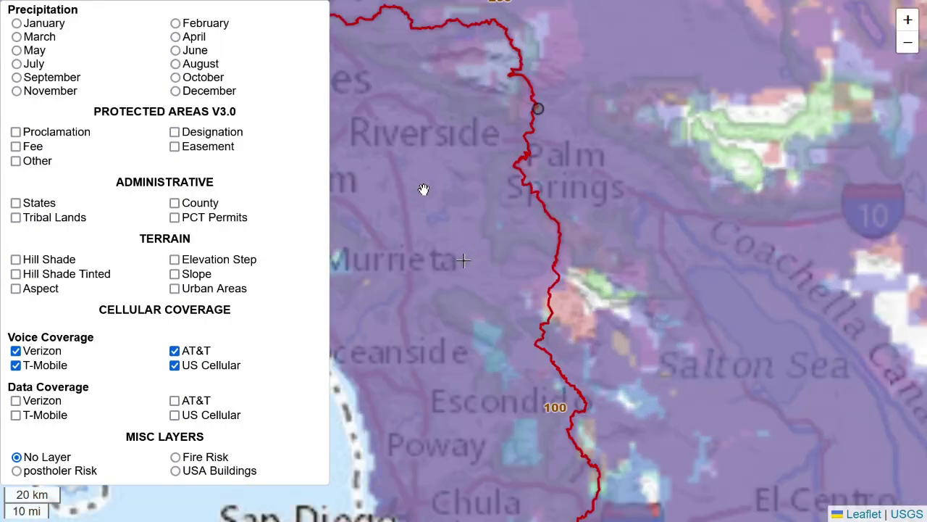
- Turn off the T-Mobile, Verizon, AT&T and US Cellular voice coverage layers
scroll(422, 192, "up", 1)
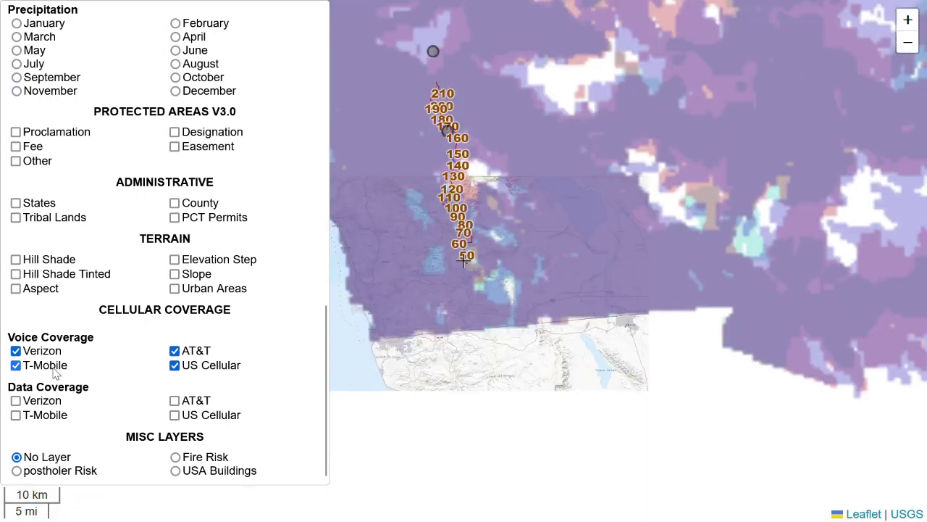
left_click(52, 364)
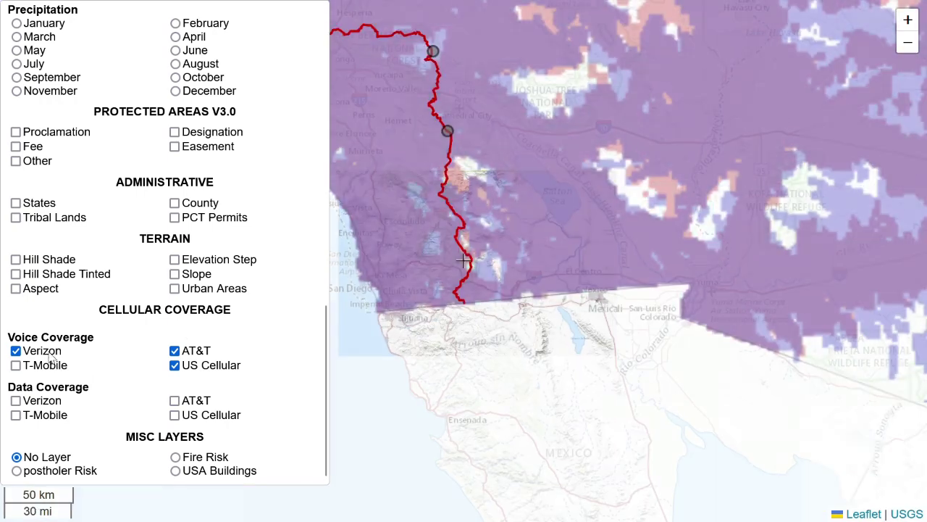
left_click(60, 353)
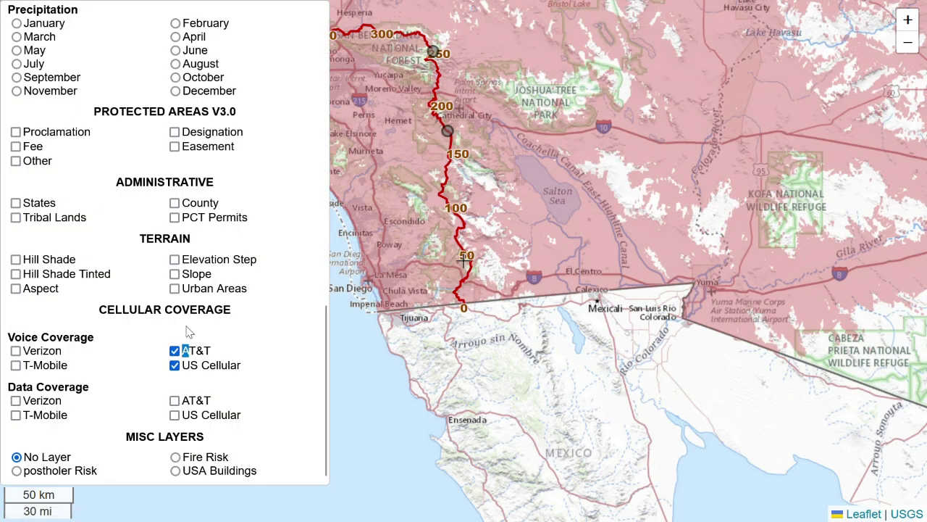
left_click(198, 352)
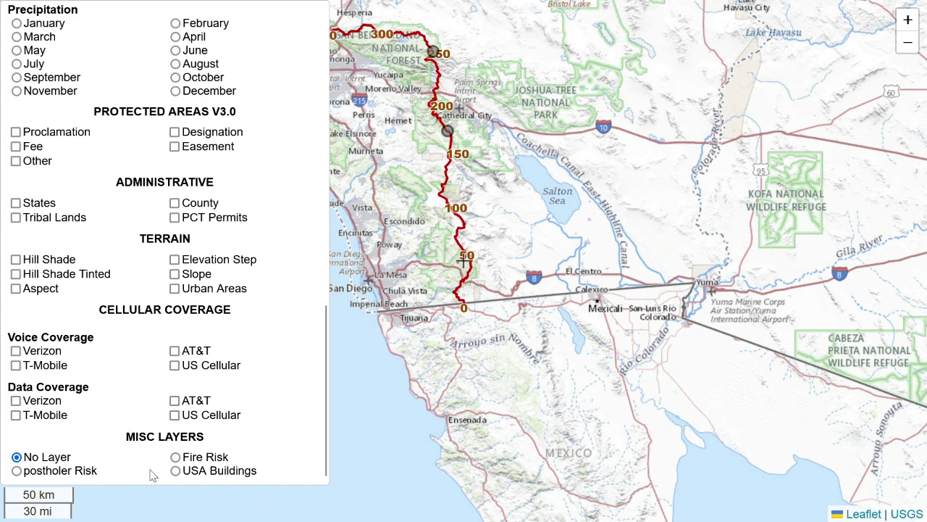
- Show the Fire Risk layer and view it across the western United States, then closer along the southern California trail
left_click(225, 457)
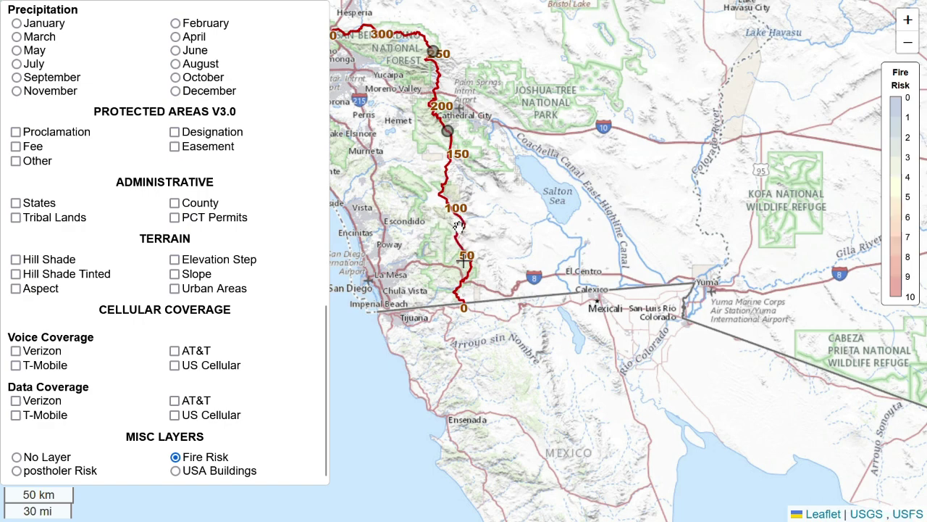
scroll(652, 178, "down", 1)
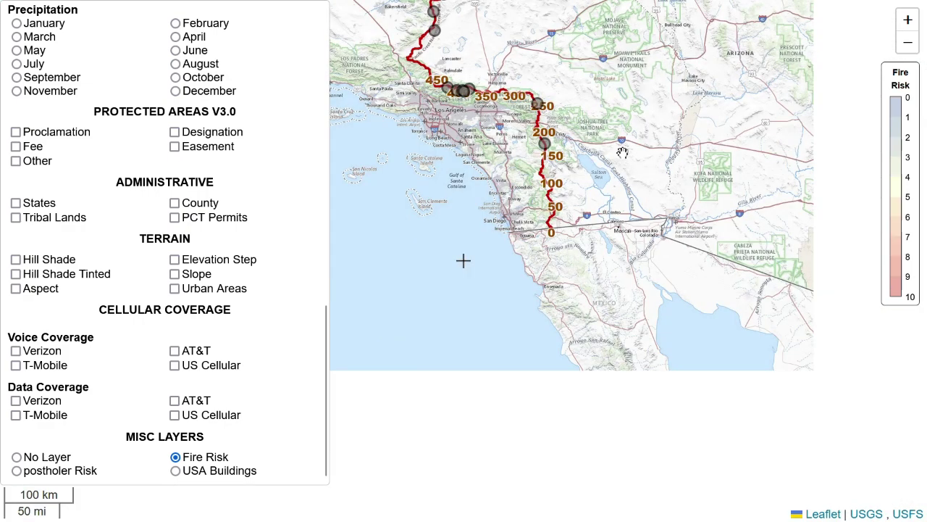
scroll(623, 152, "down", 2)
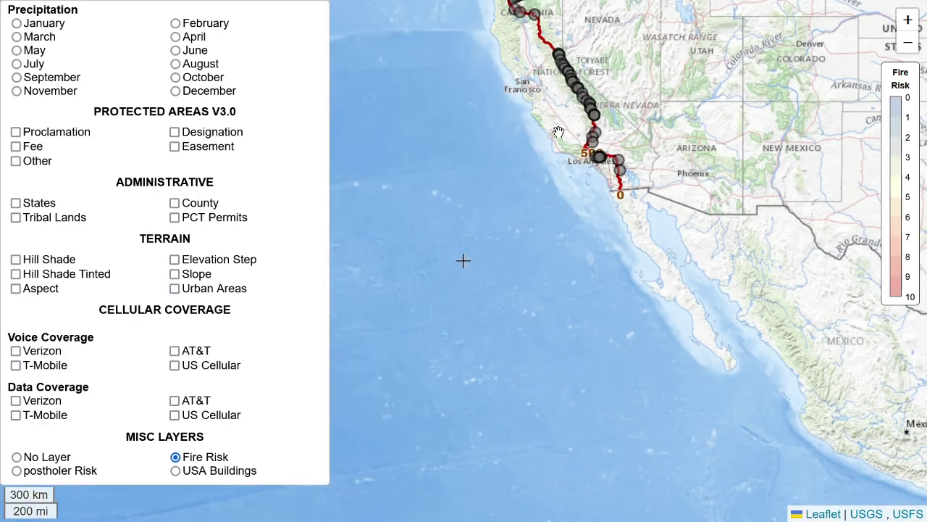
left_click_drag(557, 131, 605, 287)
left_click_drag(609, 224, 564, 236)
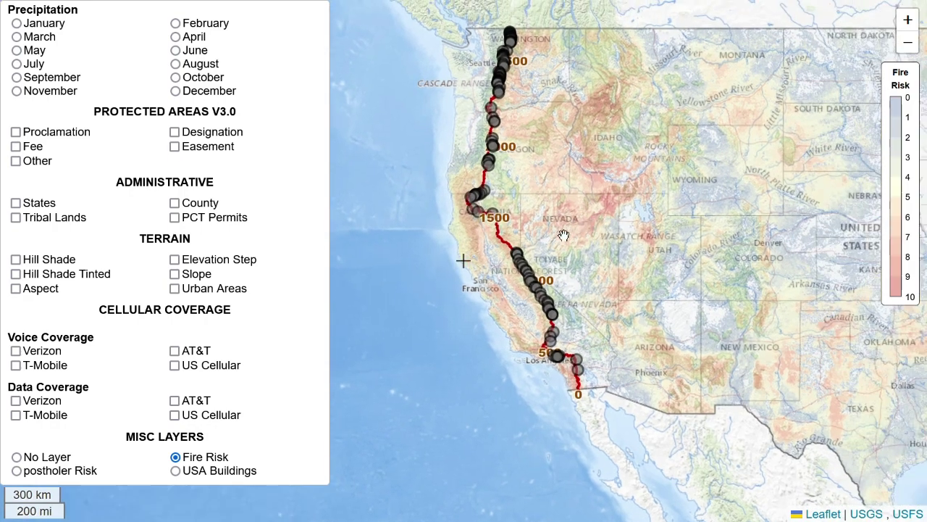
scroll(569, 384, "up", 1)
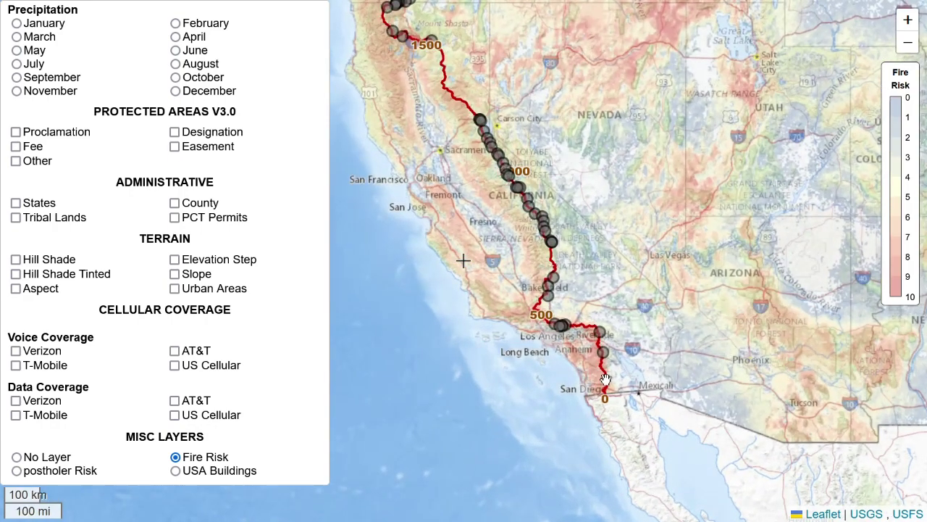
scroll(606, 379, "up", 2)
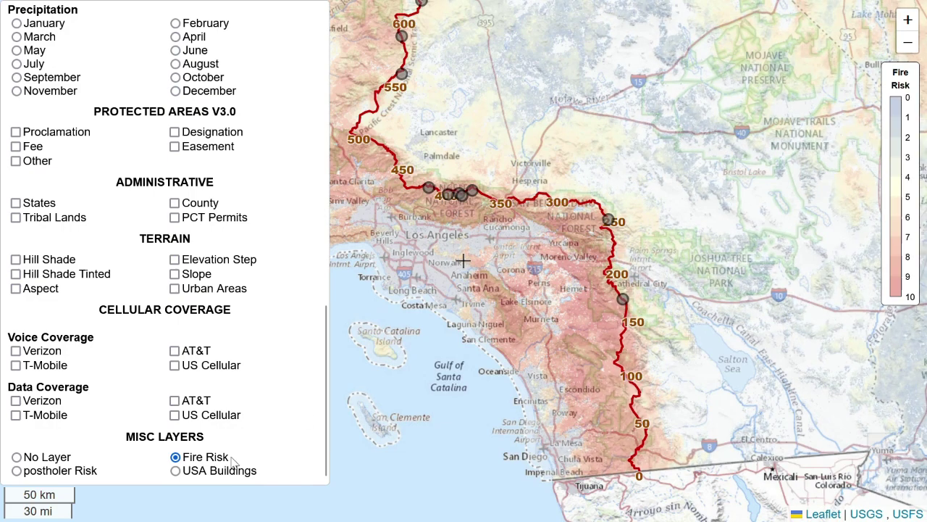
- Show the USA Buildings layer in place of Fire Risk and close the map layer settings
left_click(176, 471)
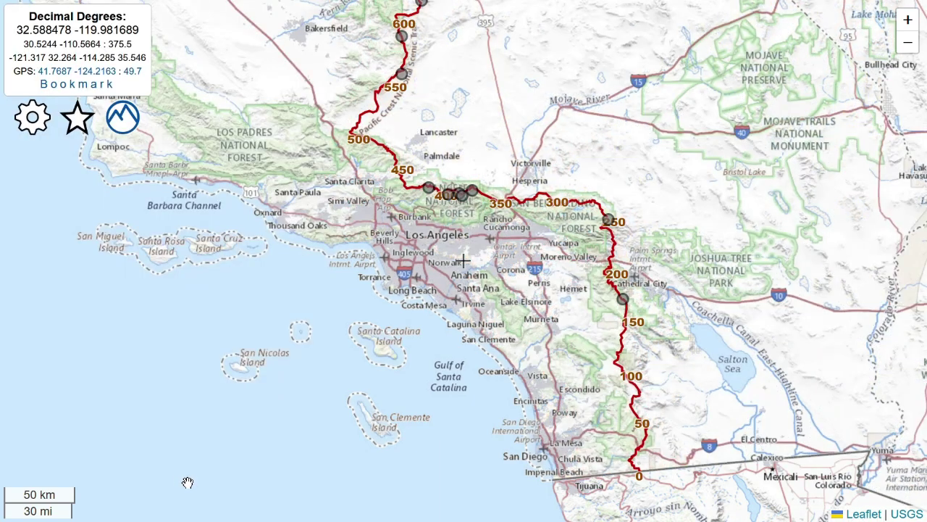
left_click(33, 118)
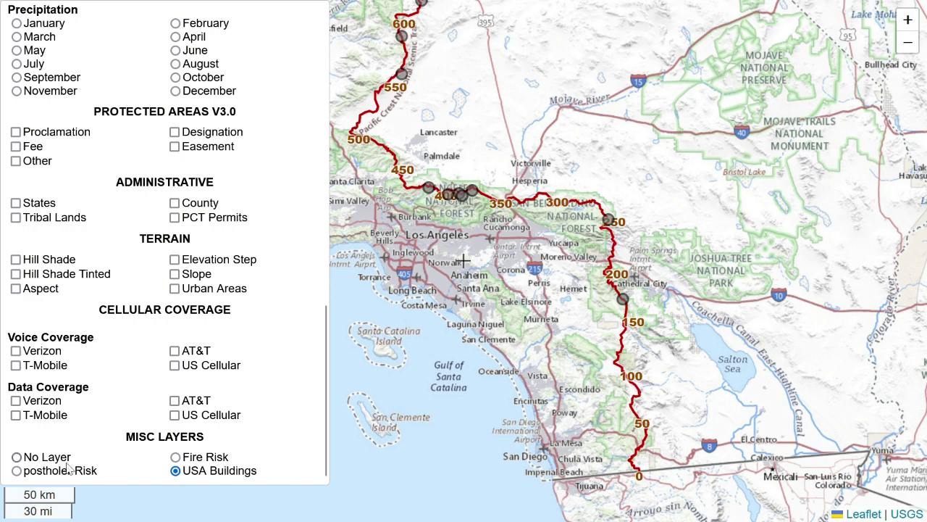
scroll(102, 435, "up", 10)
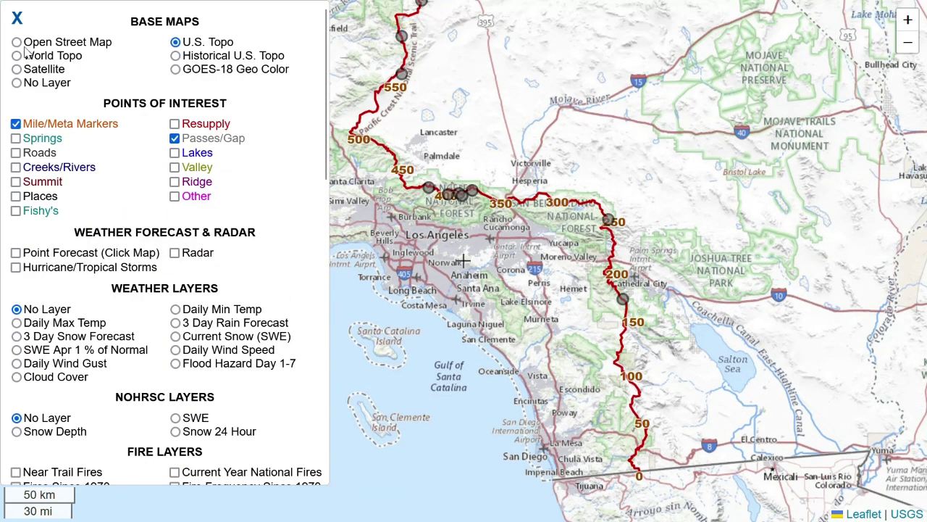
left_click(17, 20)
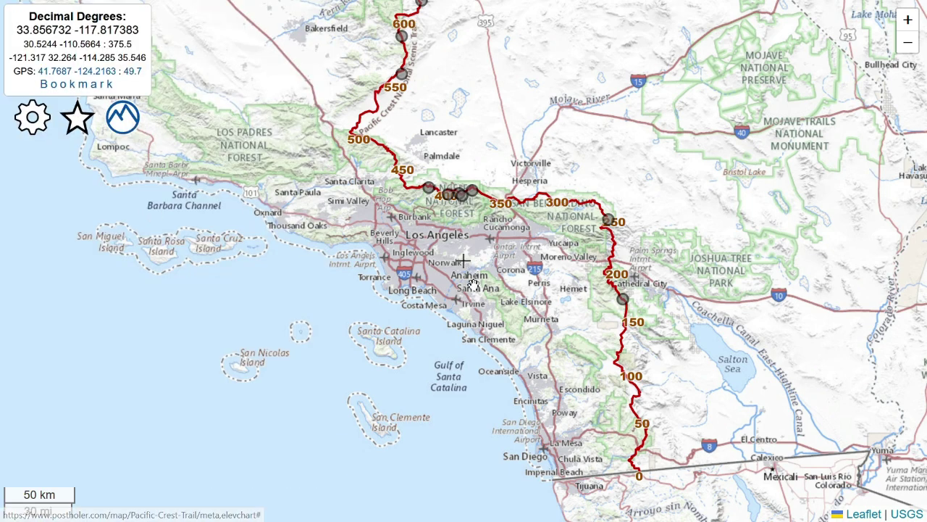
- Display the elevation profile for the entire Pacific Crest Trail and position the map so the whole trail shows beside the chart
scroll(464, 279, "down", 2)
scroll(350, 274, "down", 1)
left_click_drag(302, 171, 431, 340)
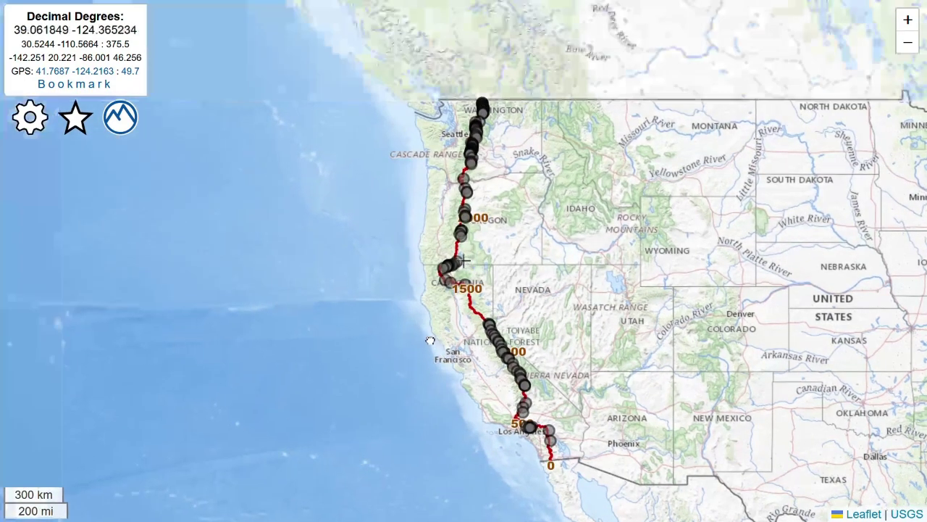
left_click(120, 122)
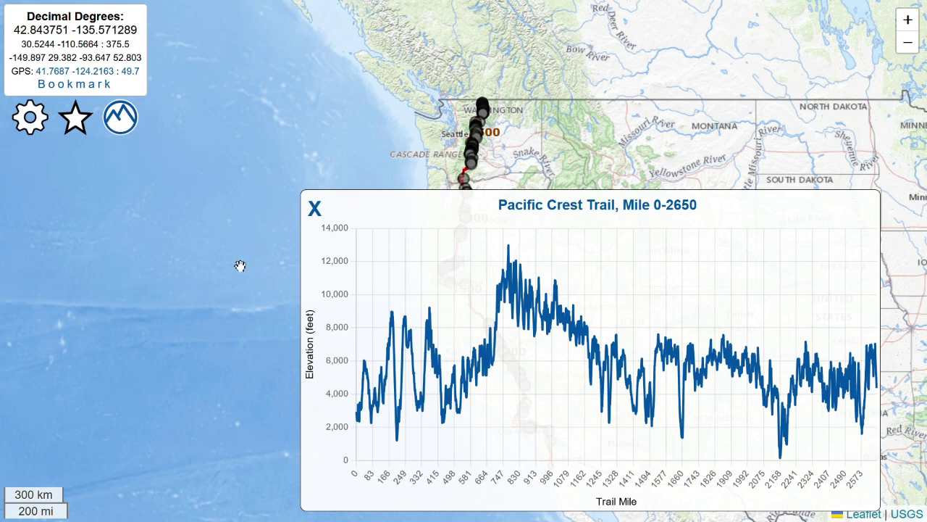
left_click_drag(256, 325, 233, 290)
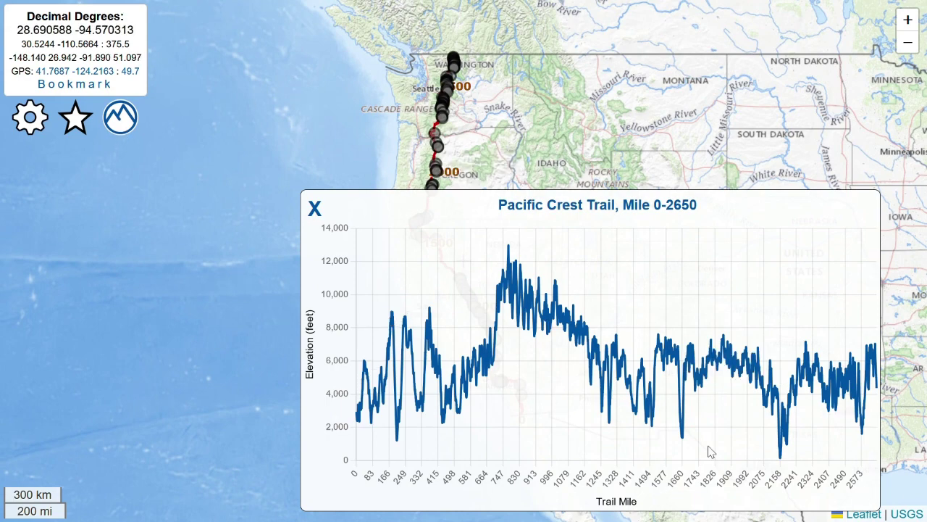
left_click_drag(267, 386, 73, 355)
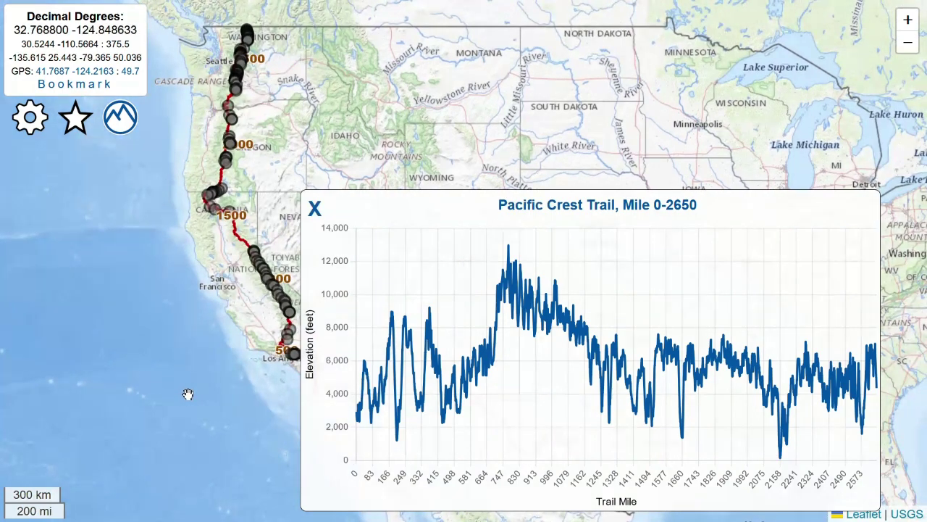
left_click_drag(188, 393, 155, 418)
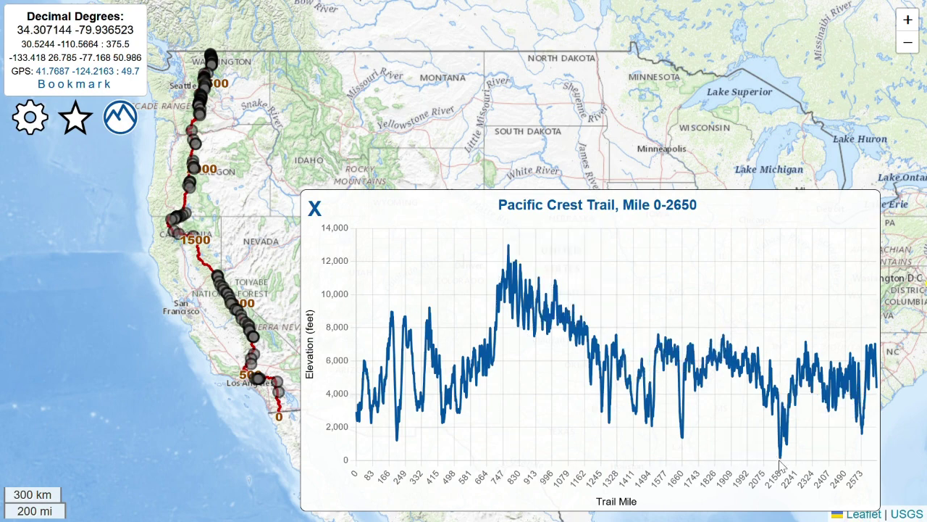
- Narrow the elevation profile from the full trail to the southern California section covering miles 134 to 294
scroll(291, 443, "down", 1)
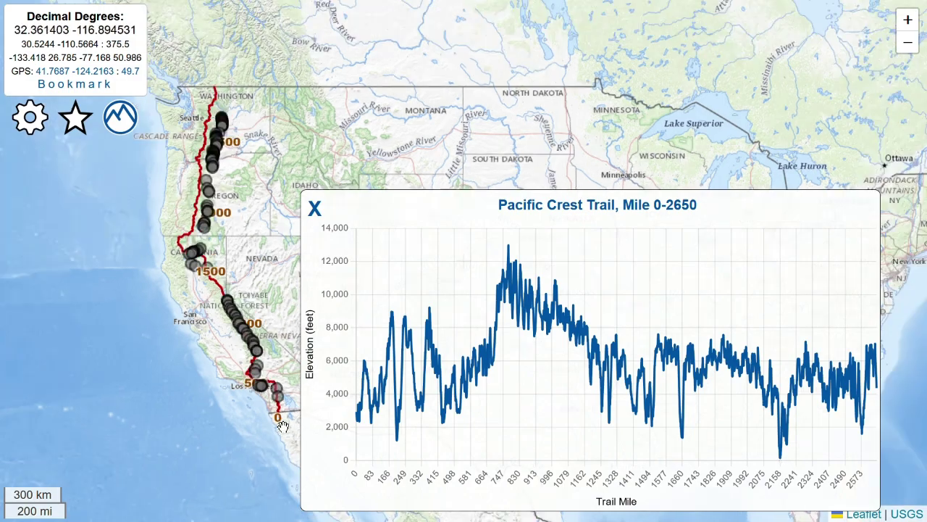
scroll(261, 406, "up", 1)
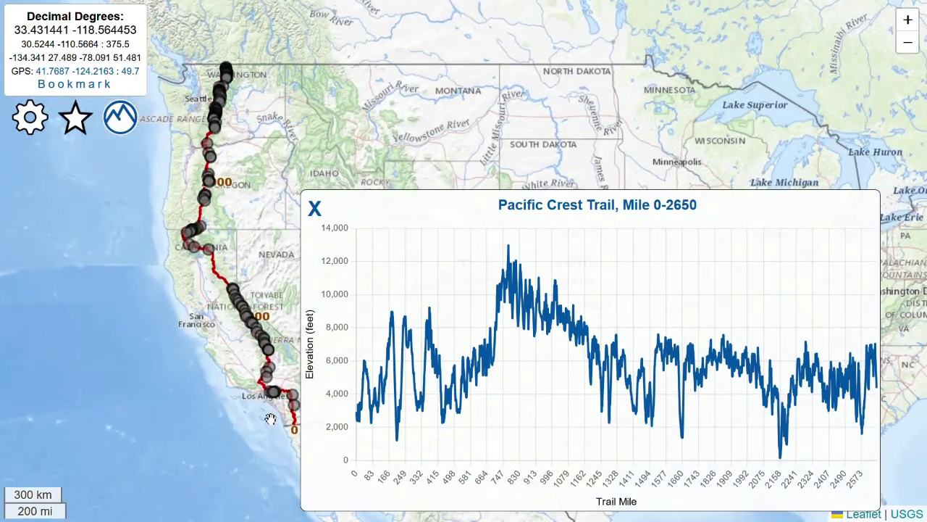
left_click_drag(269, 417, 206, 366)
scroll(210, 366, "up", 2)
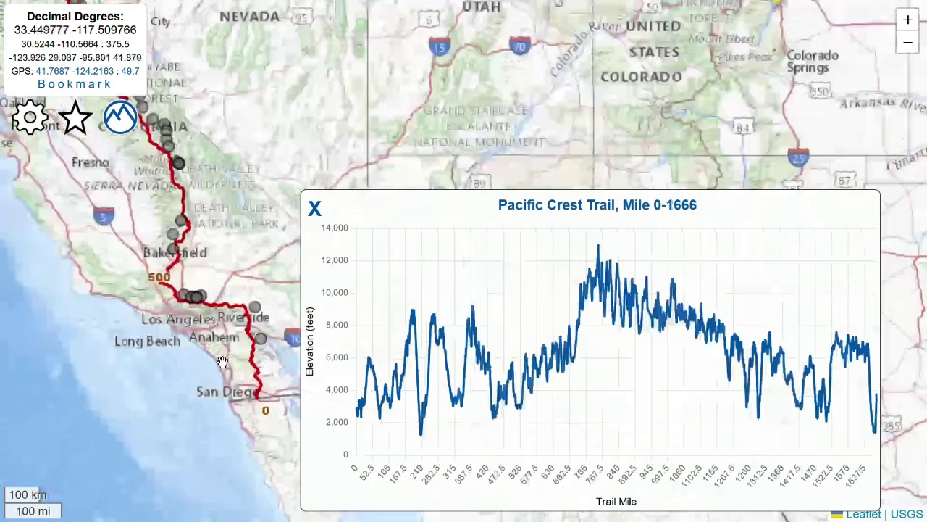
scroll(235, 348, "up", 1)
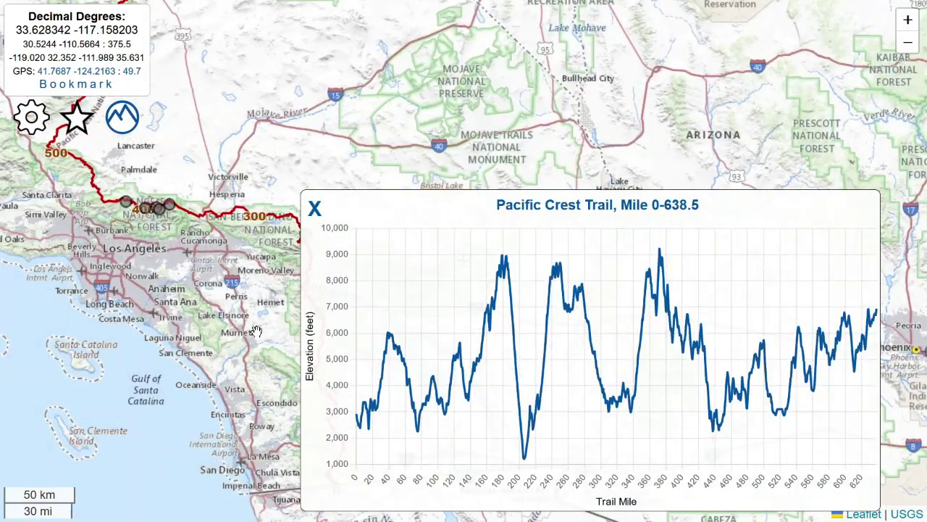
left_click_drag(255, 332, 152, 315)
scroll(214, 286, "up", 1)
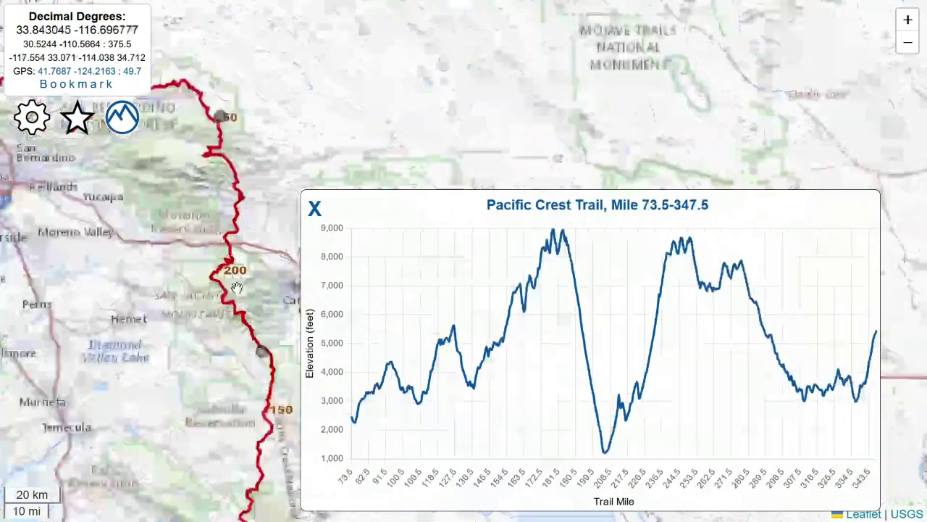
scroll(237, 288, "up", 1)
mouse_move(499, 241)
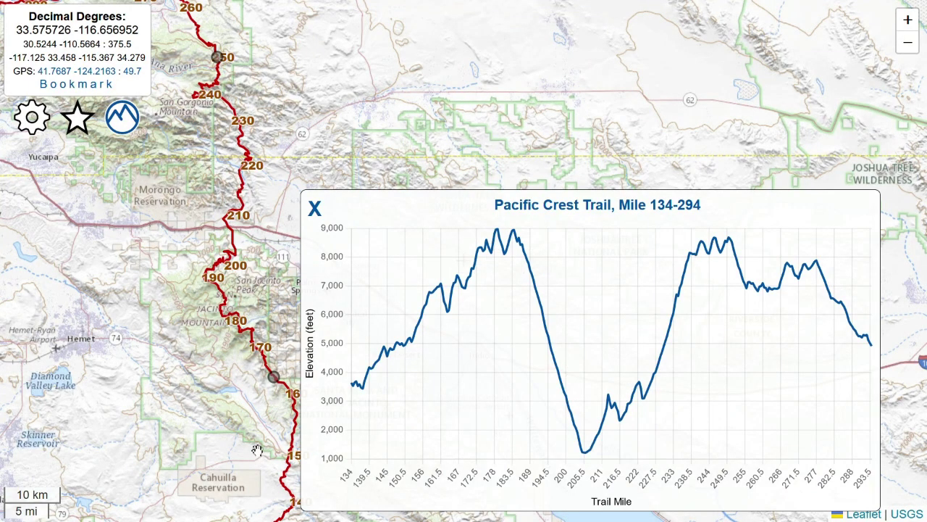
- Narrow the elevation profile further to the San Jacinto descent and Interstate 10 crossing, covering miles 191.5 to 211.5
left_click_drag(262, 422, 163, 355)
scroll(203, 302, "up", 1)
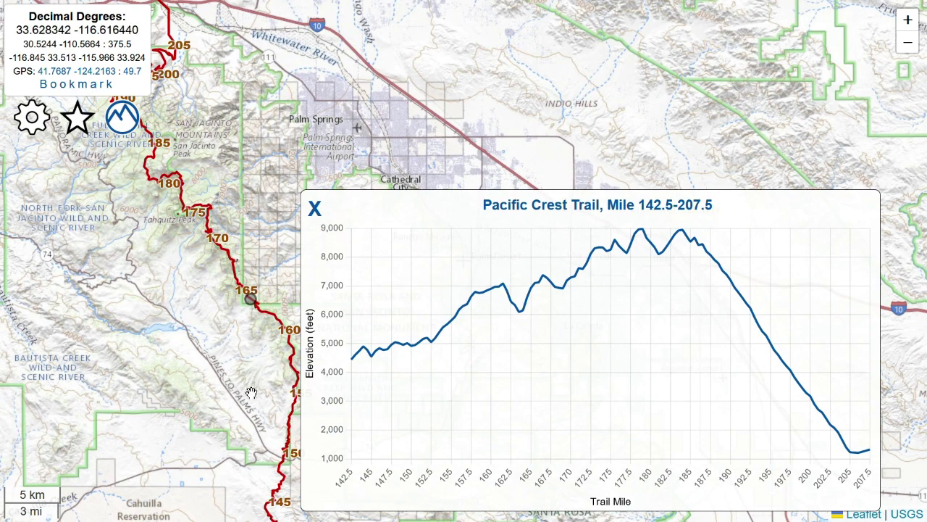
left_click_drag(100, 101, 124, 261)
scroll(123, 227, "up", 1)
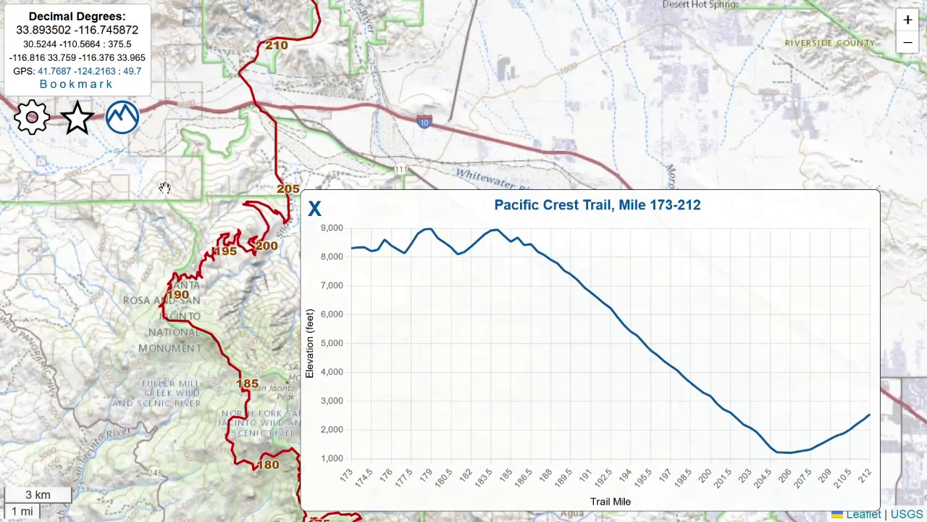
left_click_drag(172, 156, 147, 218)
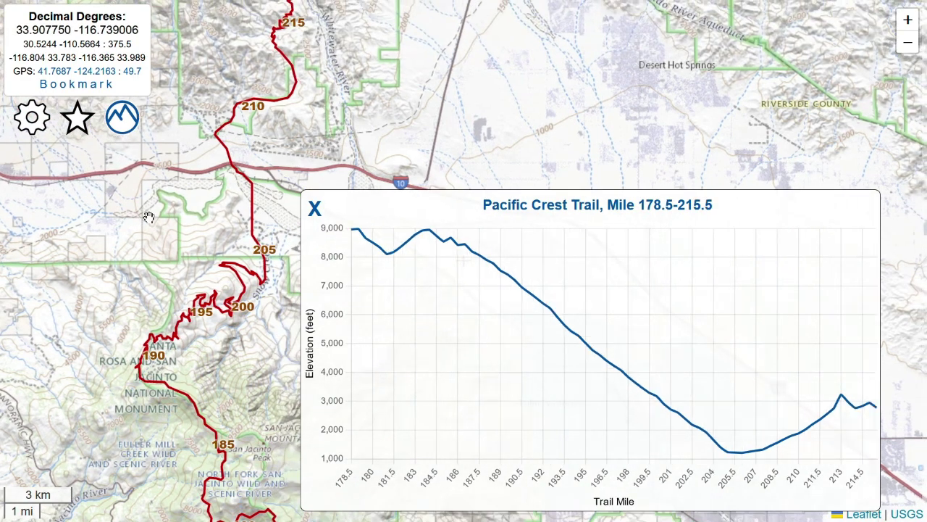
scroll(171, 216, "up", 1)
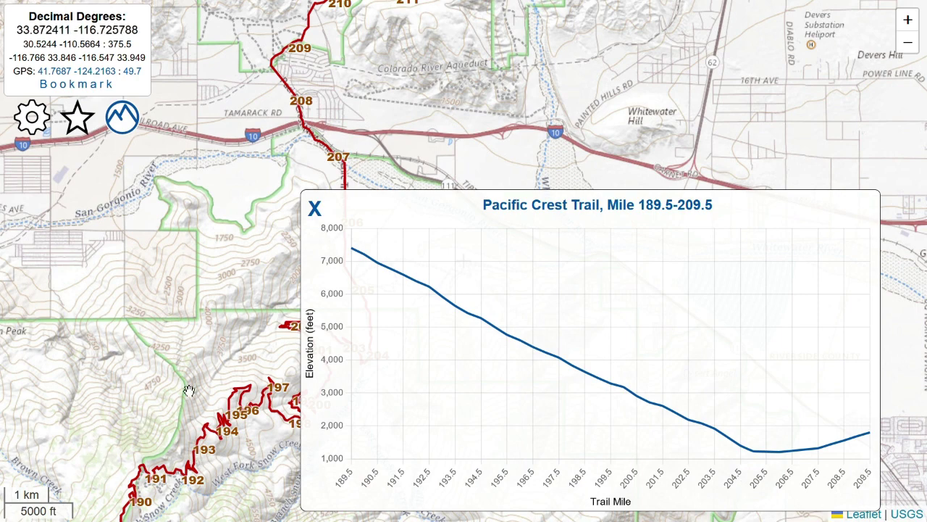
mouse_move(190, 389)
left_mouse_down()
mouse_move(37, 420)
mouse_move(40, 440)
left_mouse_up()
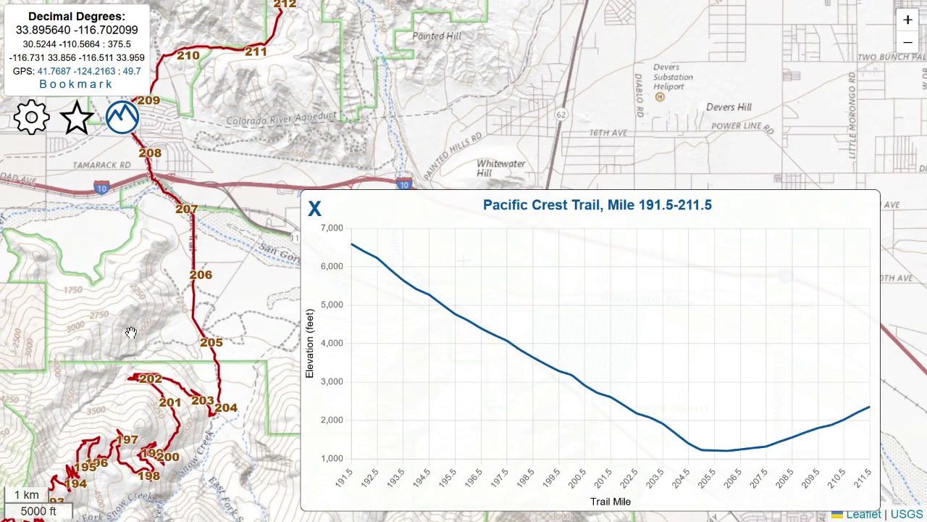
- Examine the elevation profile over the San Jacinto Mountains between about miles 172 and 219.5, then close it and center the trail
scroll(130, 332, "down", 1)
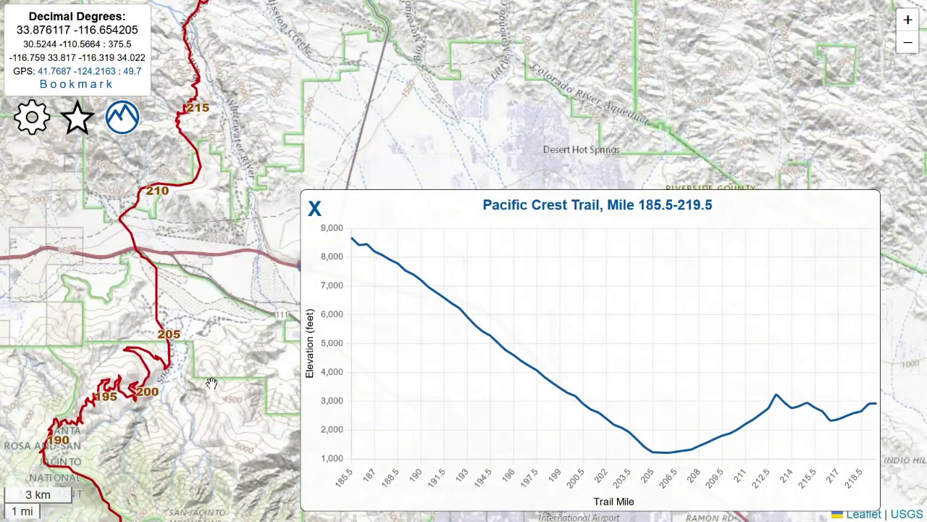
left_click_drag(96, 352, 135, 315)
left_click_drag(110, 377, 169, 243)
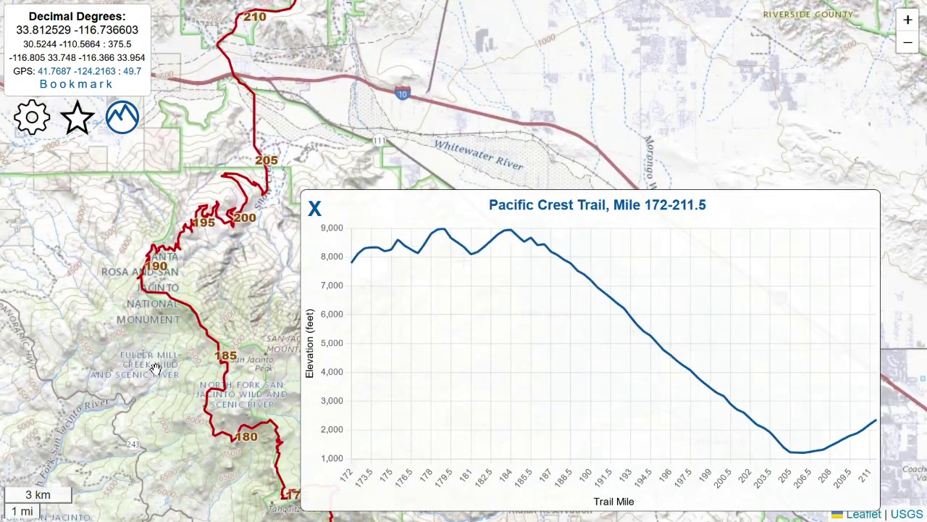
left_click_drag(153, 371, 138, 399)
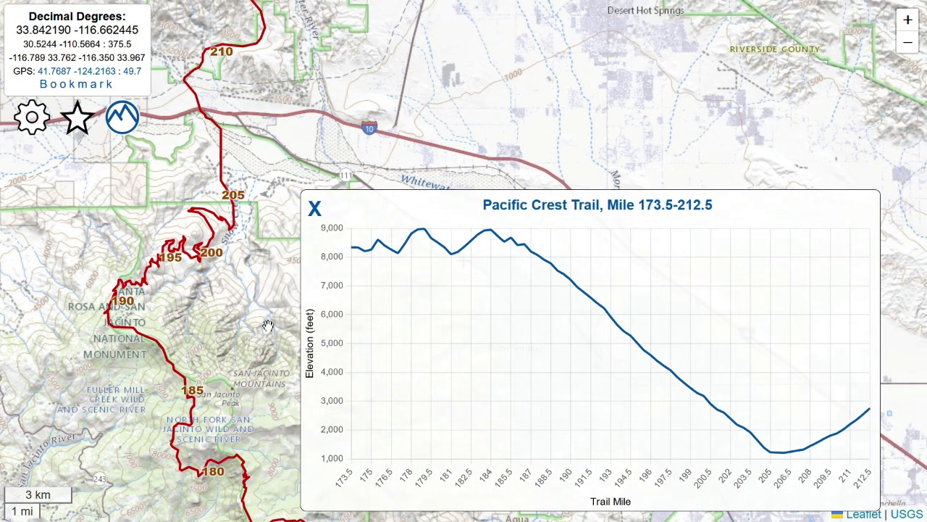
scroll(181, 333, "up", 1)
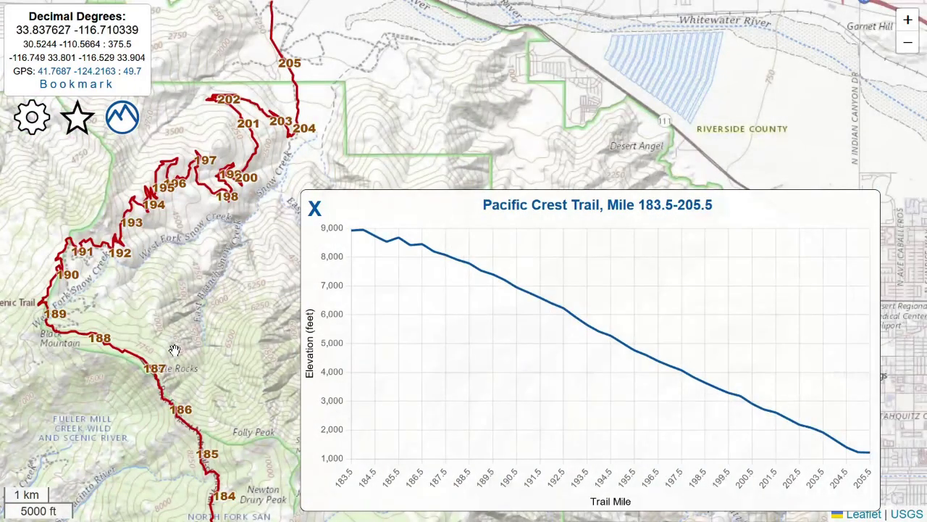
scroll(176, 349, "down", 1)
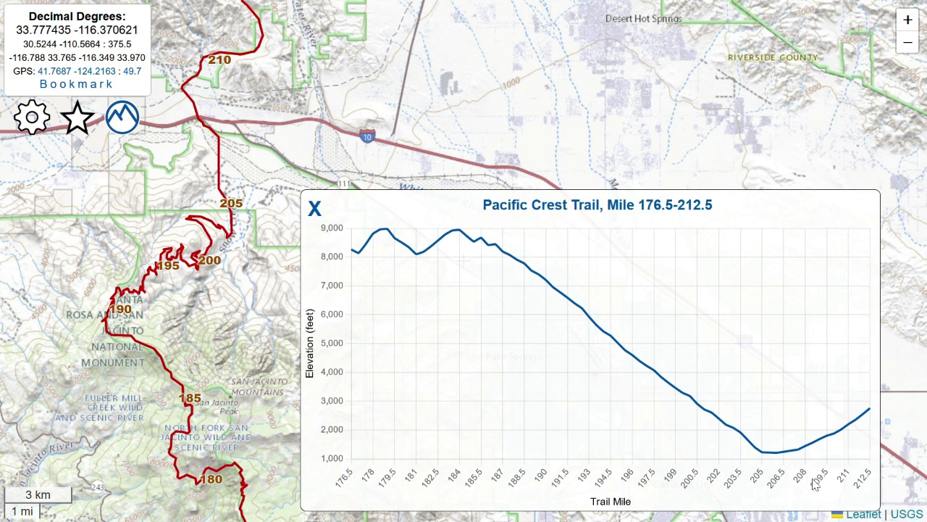
left_click(316, 210)
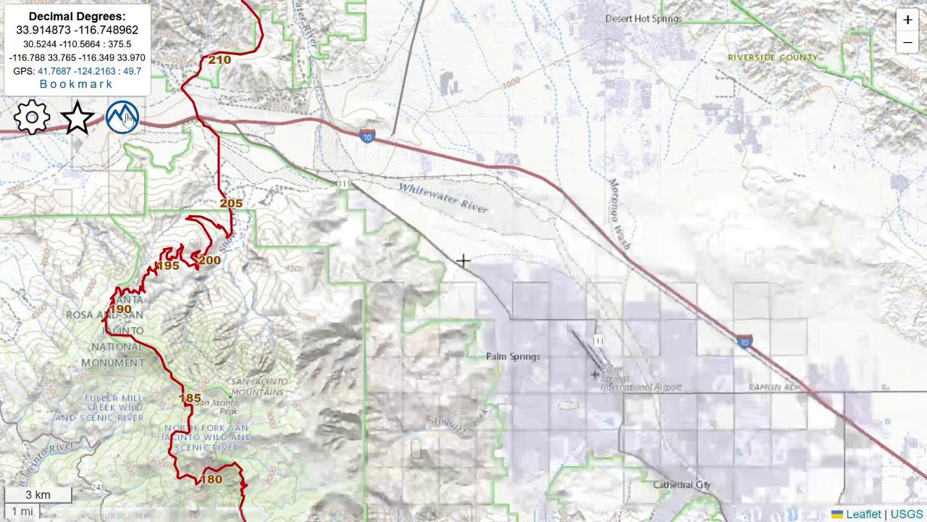
left_click_drag(237, 358, 425, 303)
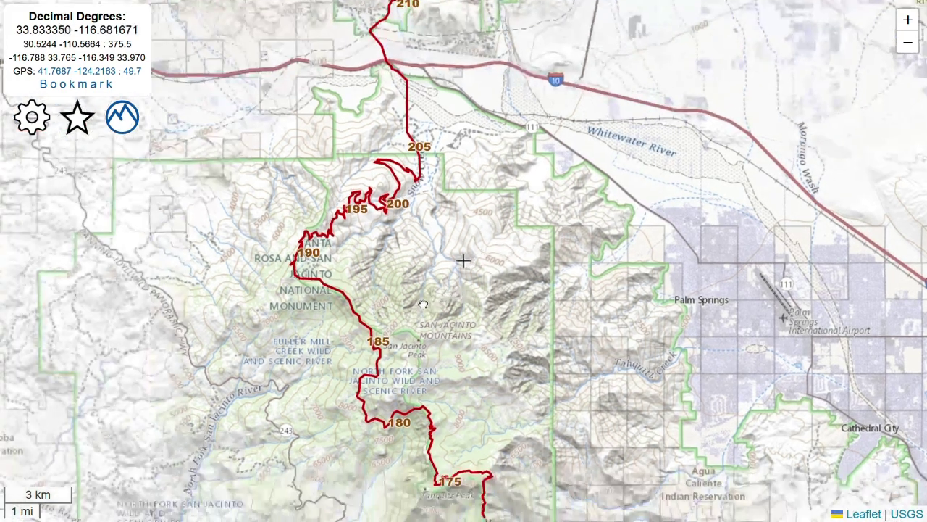